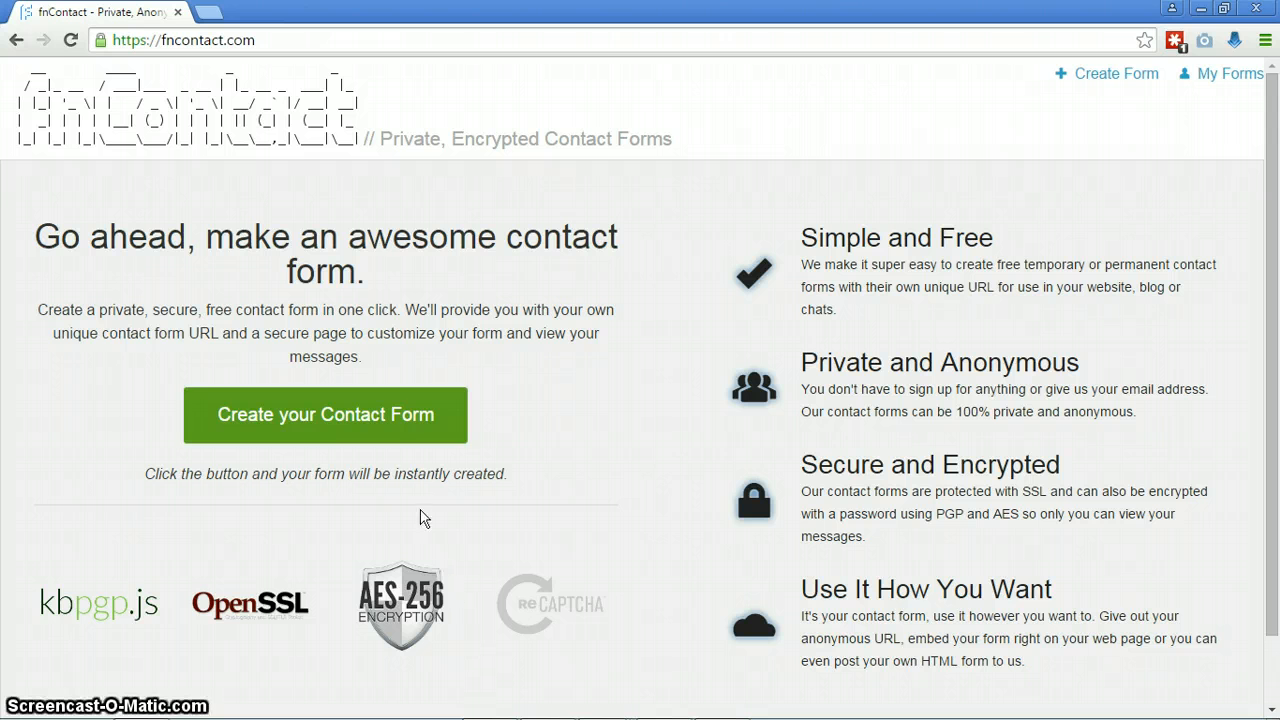
Create a new fnContact contact form to get its public and private admin URLs.
click(397, 413)
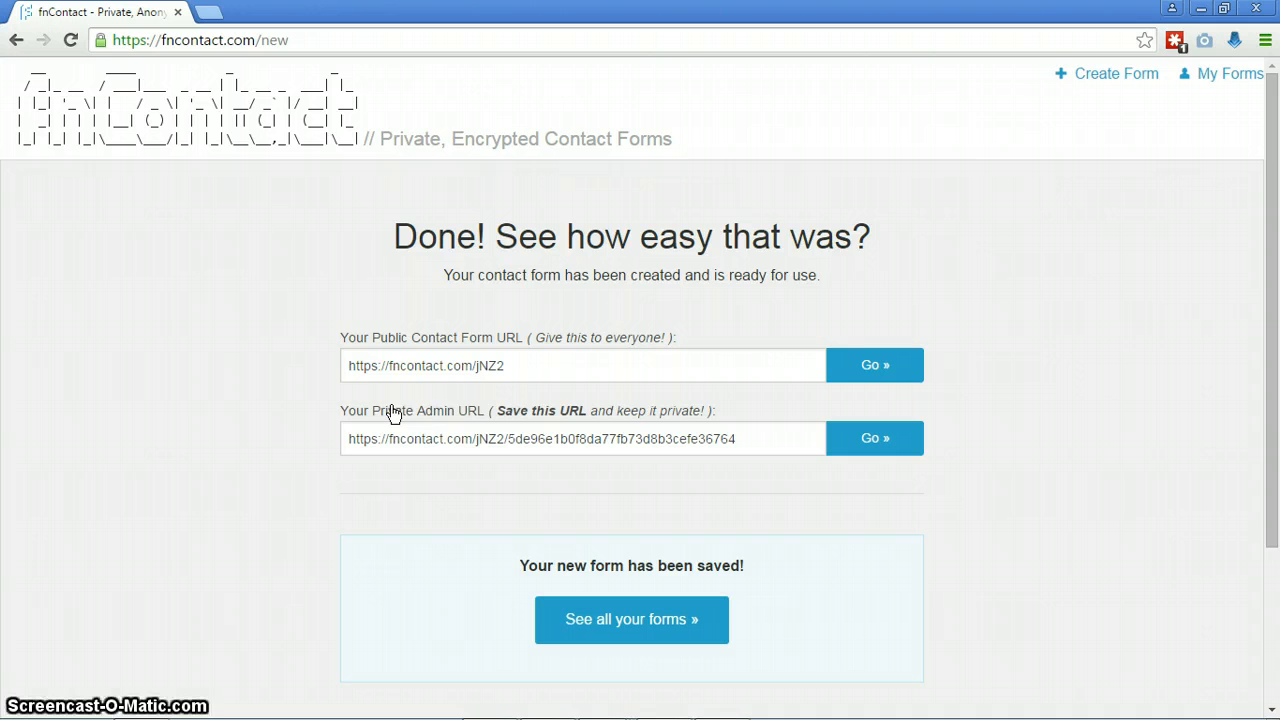
Copy the public form URL and load fncontact.com/jNZ2 in a new tab.
click(519, 366)
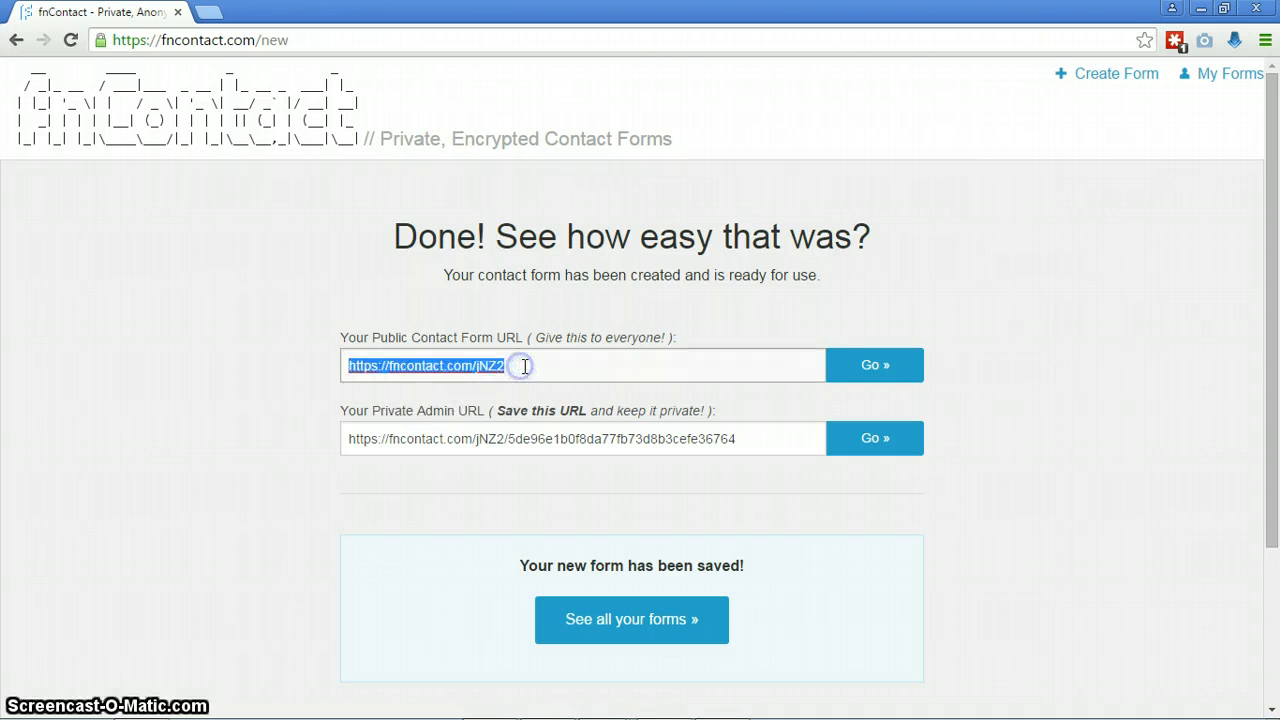
key(ctrl+c)
key(ctrl+t)
key(ctrl+v)
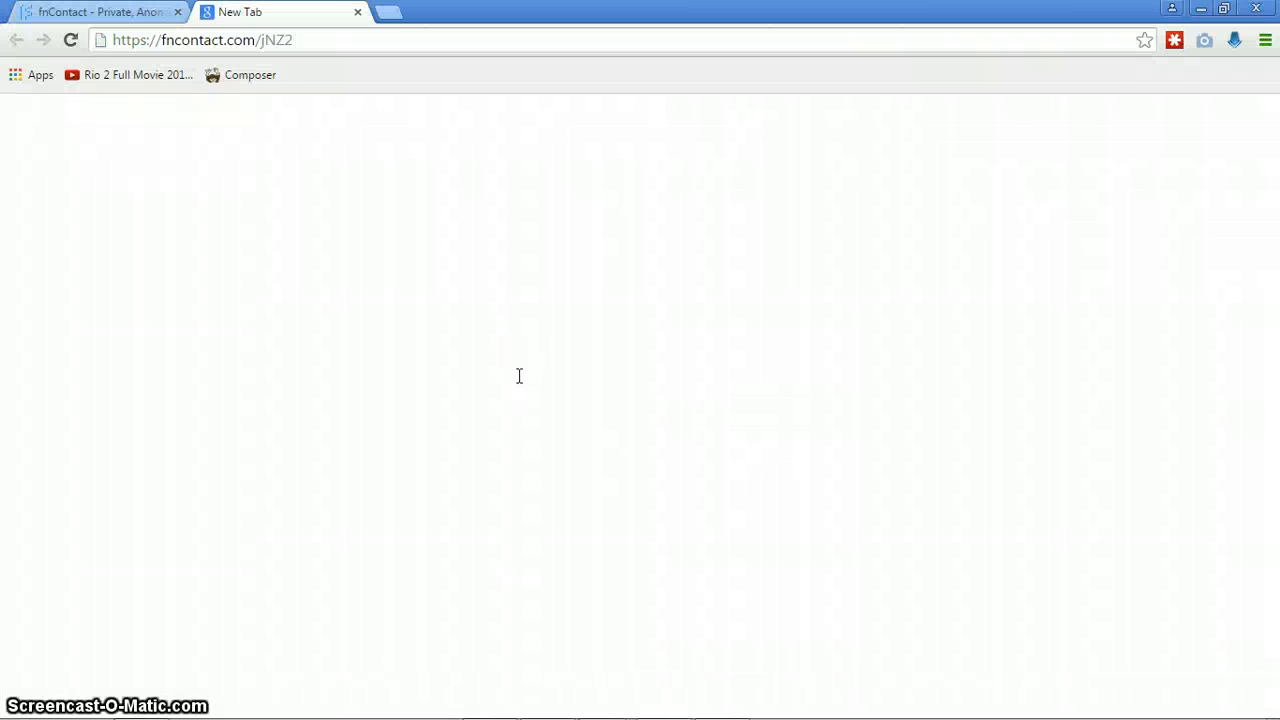
key(Return)
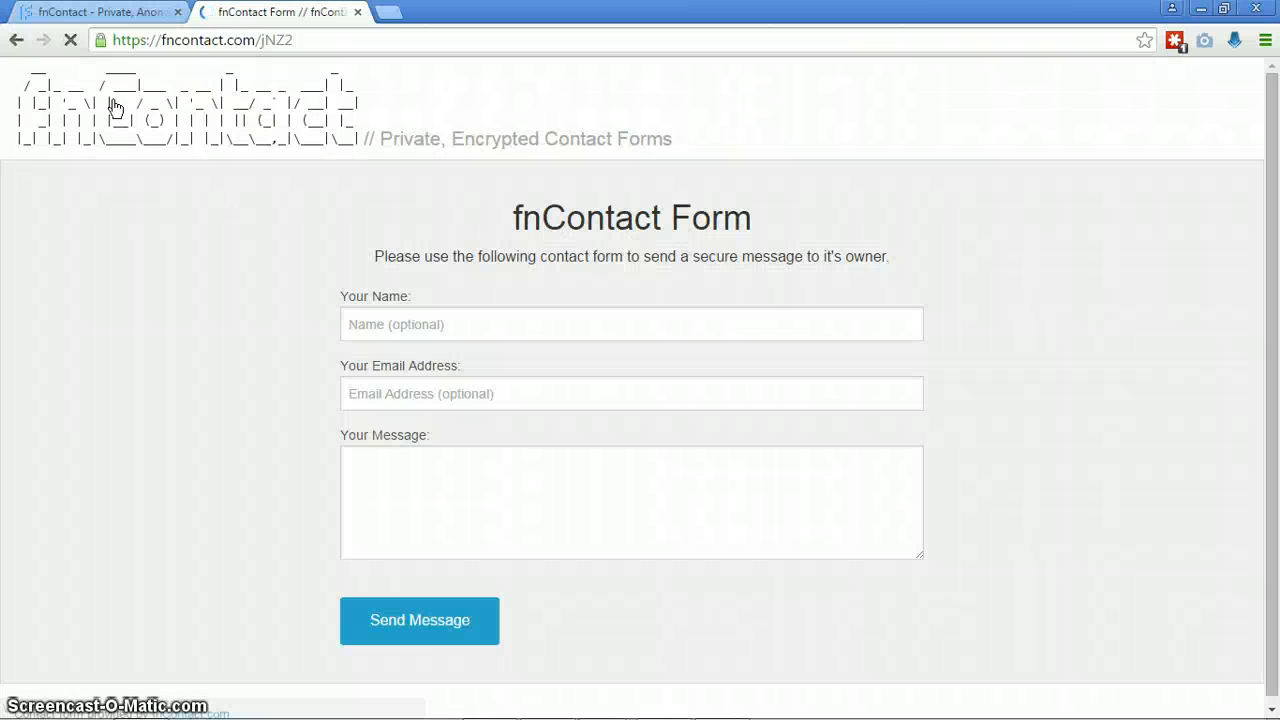
Look over the public form's name, email, message fields and captcha, then return to the URL listing.
click(80, 14)
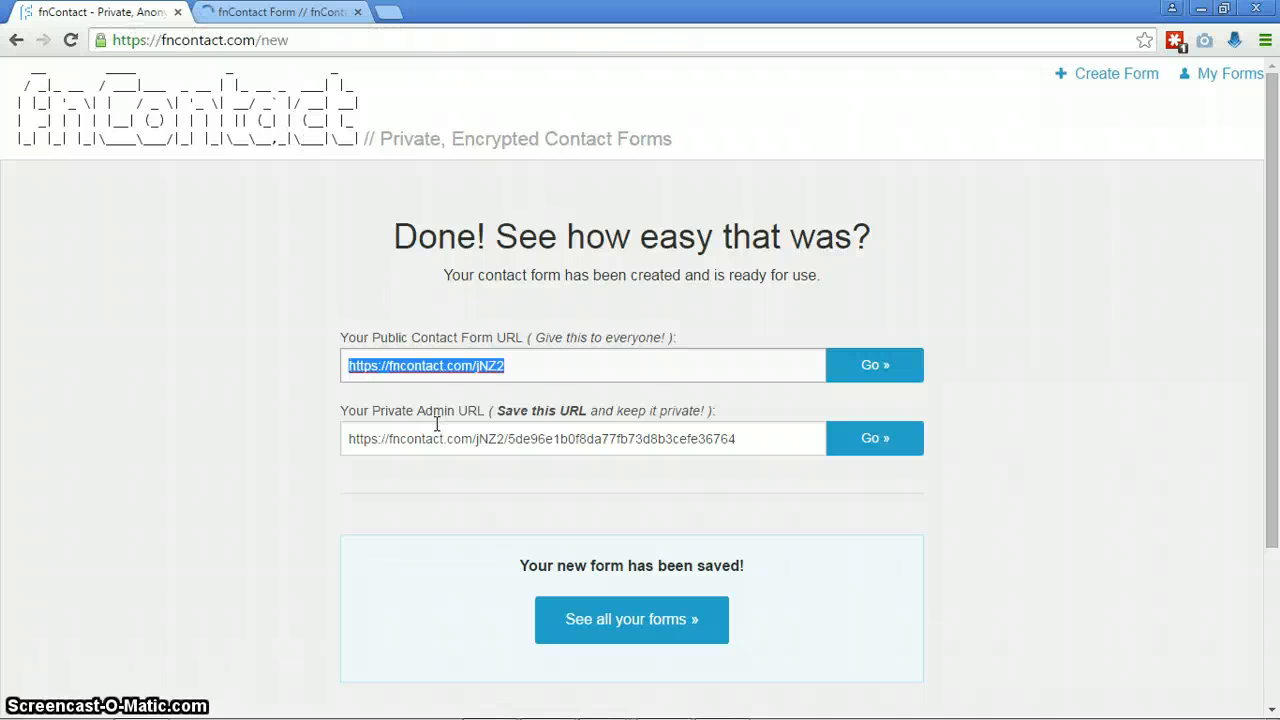
key(ctrl+Tab)
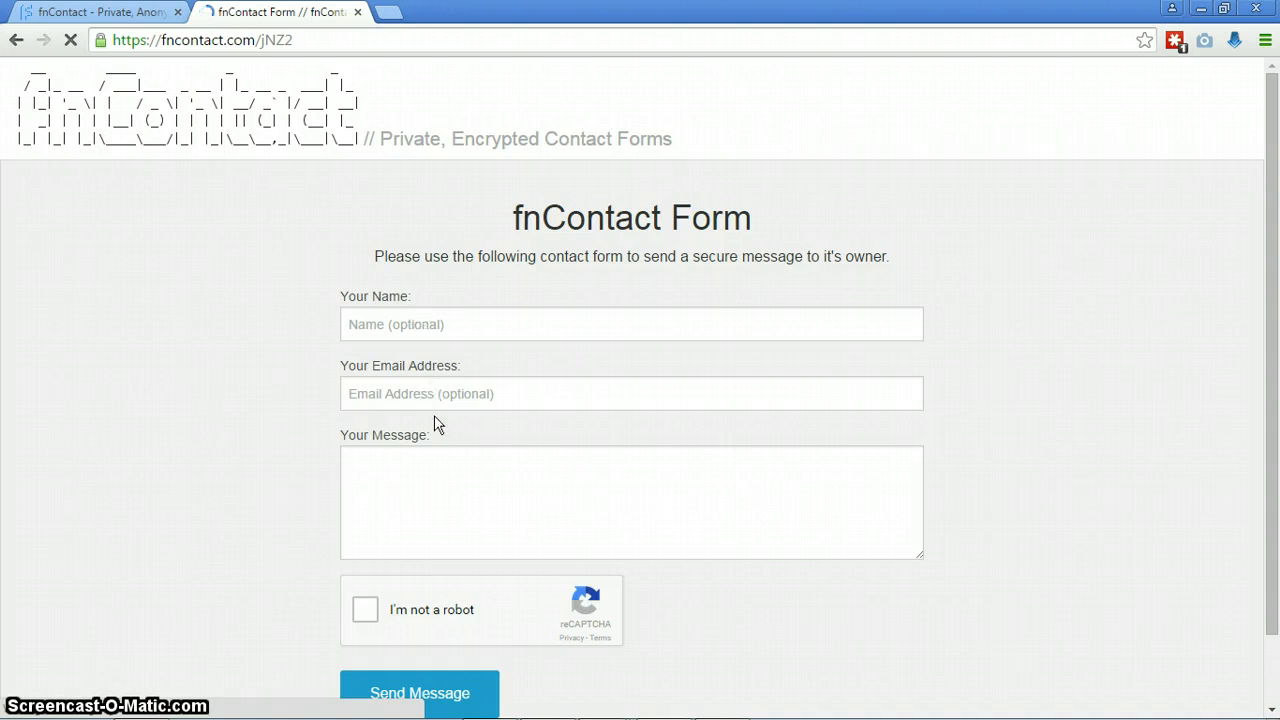
scroll(369, 463, down, 1)
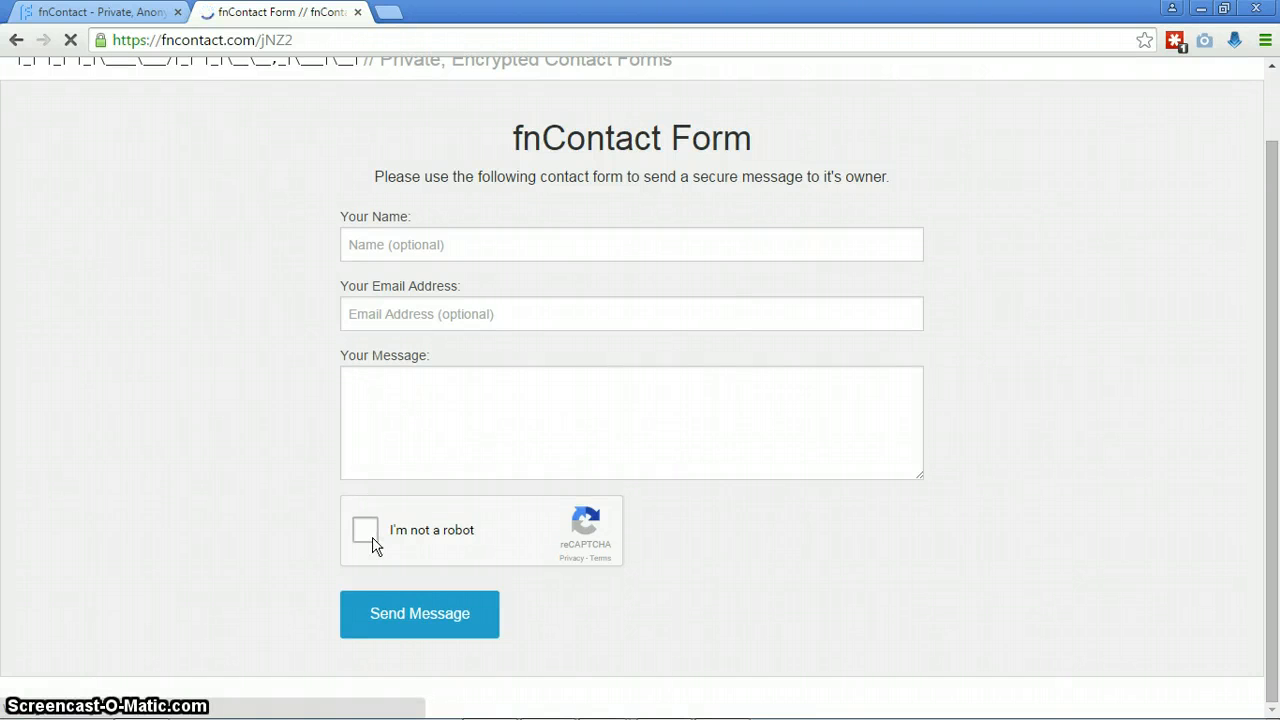
click(103, 12)
Open the Private Admin URL in a third tab to reach the jNZ2 Form Dashboard.
click(478, 448)
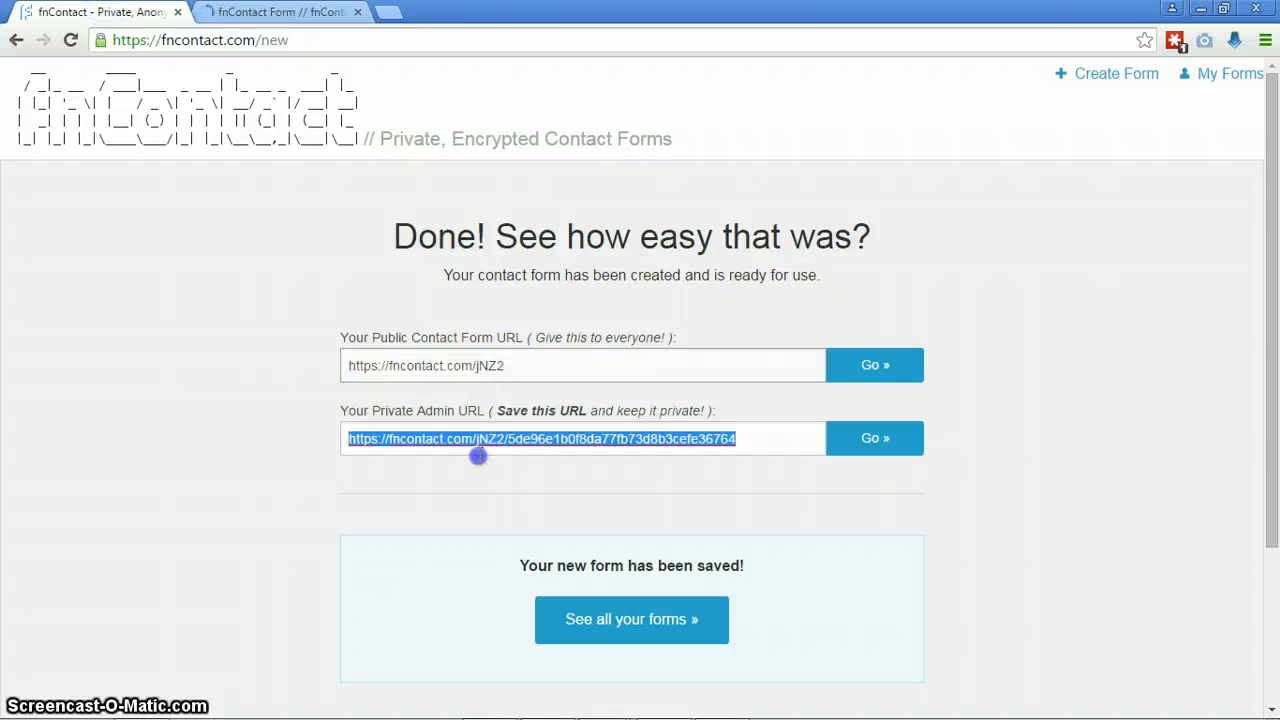
key(ctrl+t)
key(ctrl+v)
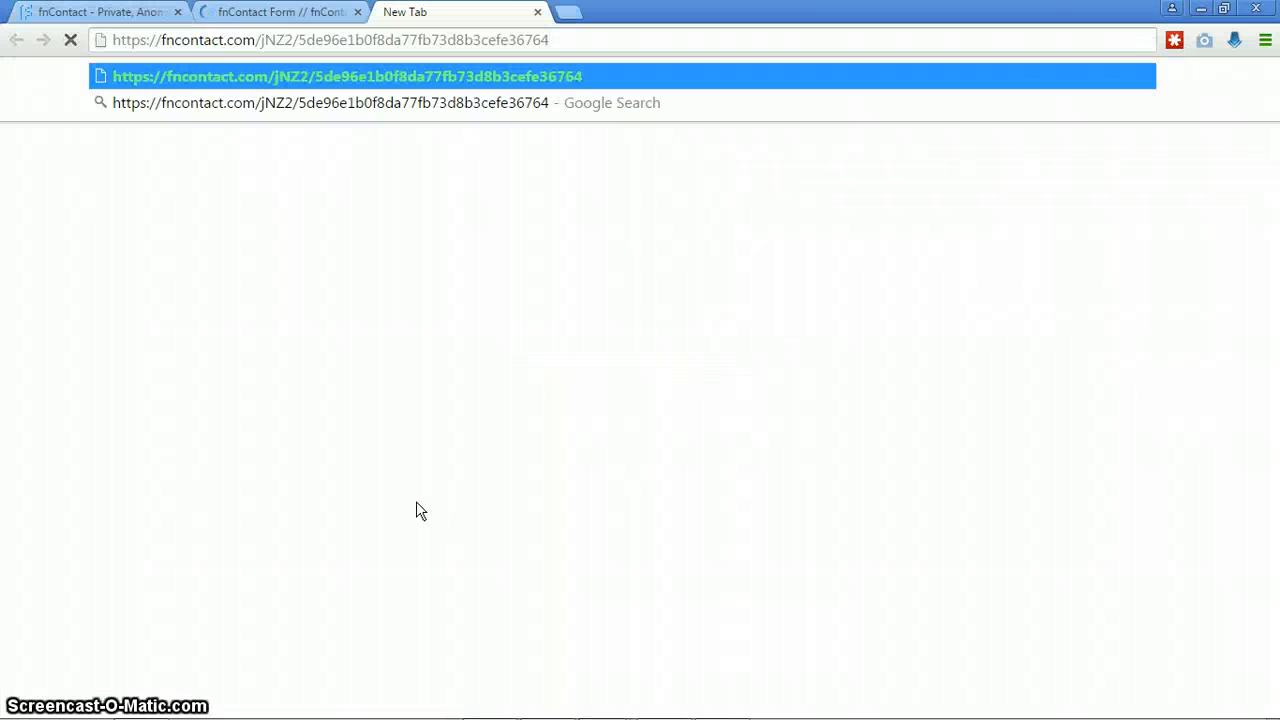
key(Return)
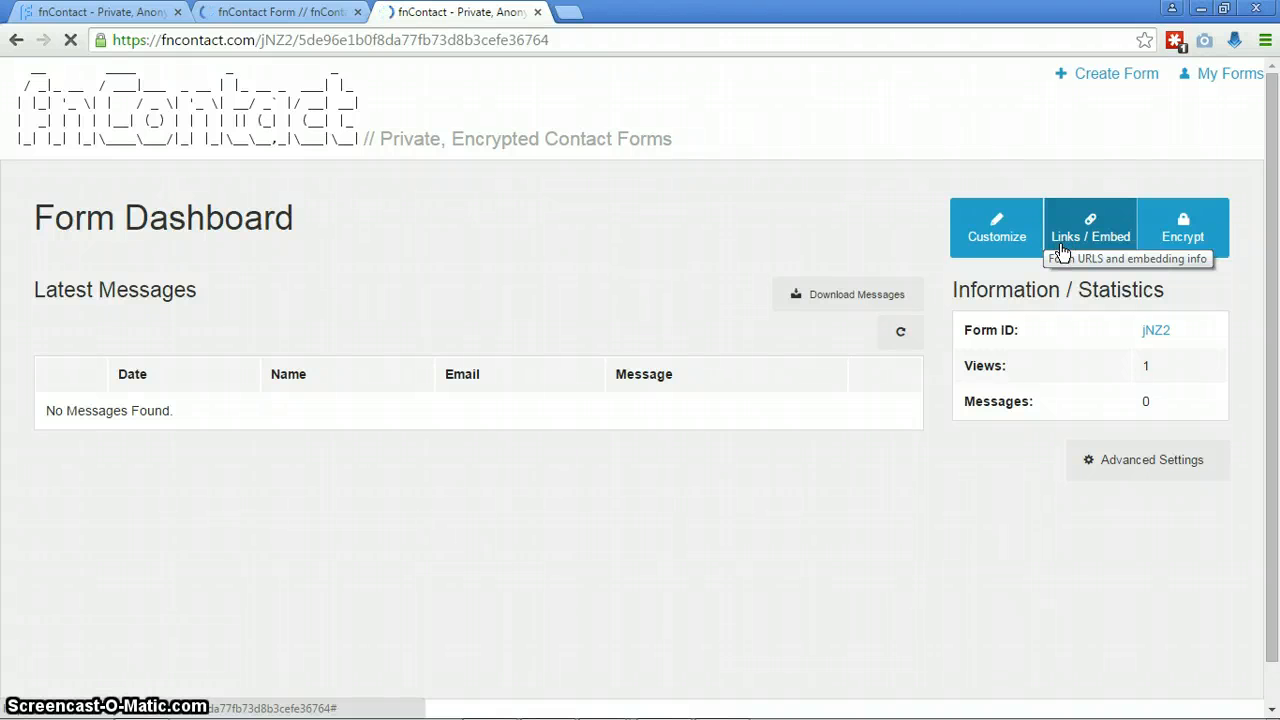
Enter an encryption password and generate 2048-bit PGP keys for the jNZ2 form.
click(1170, 245)
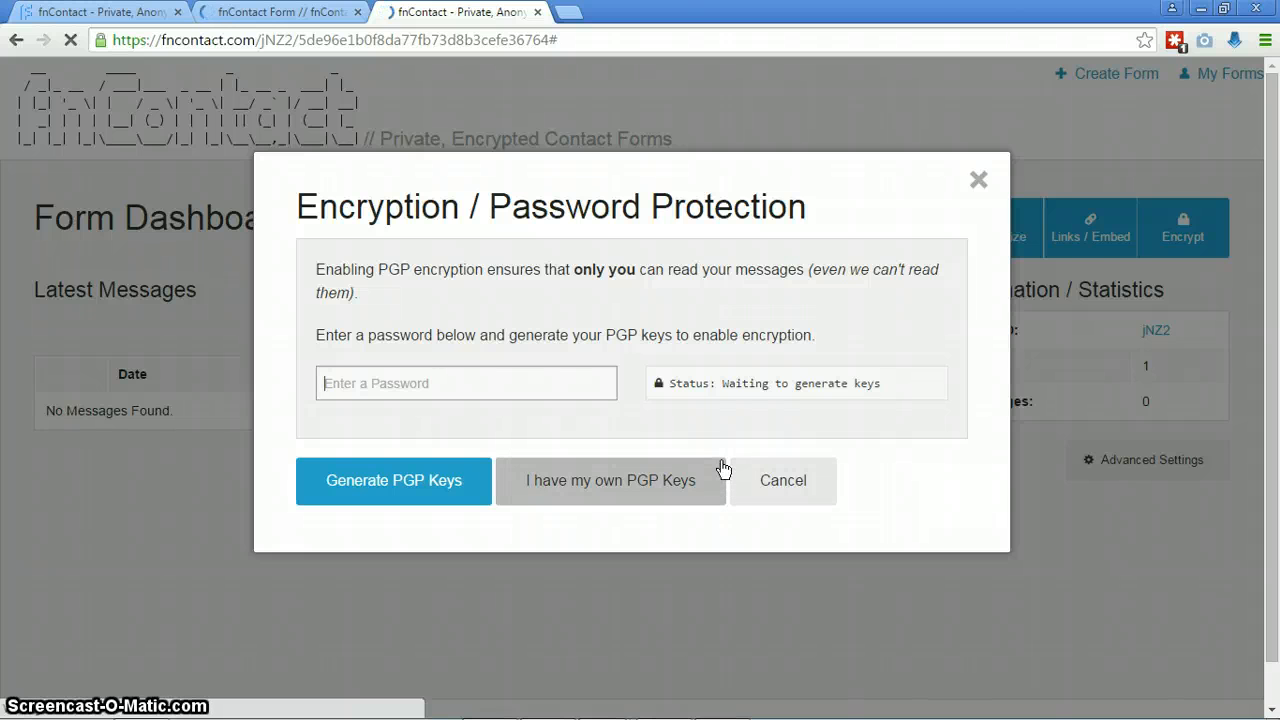
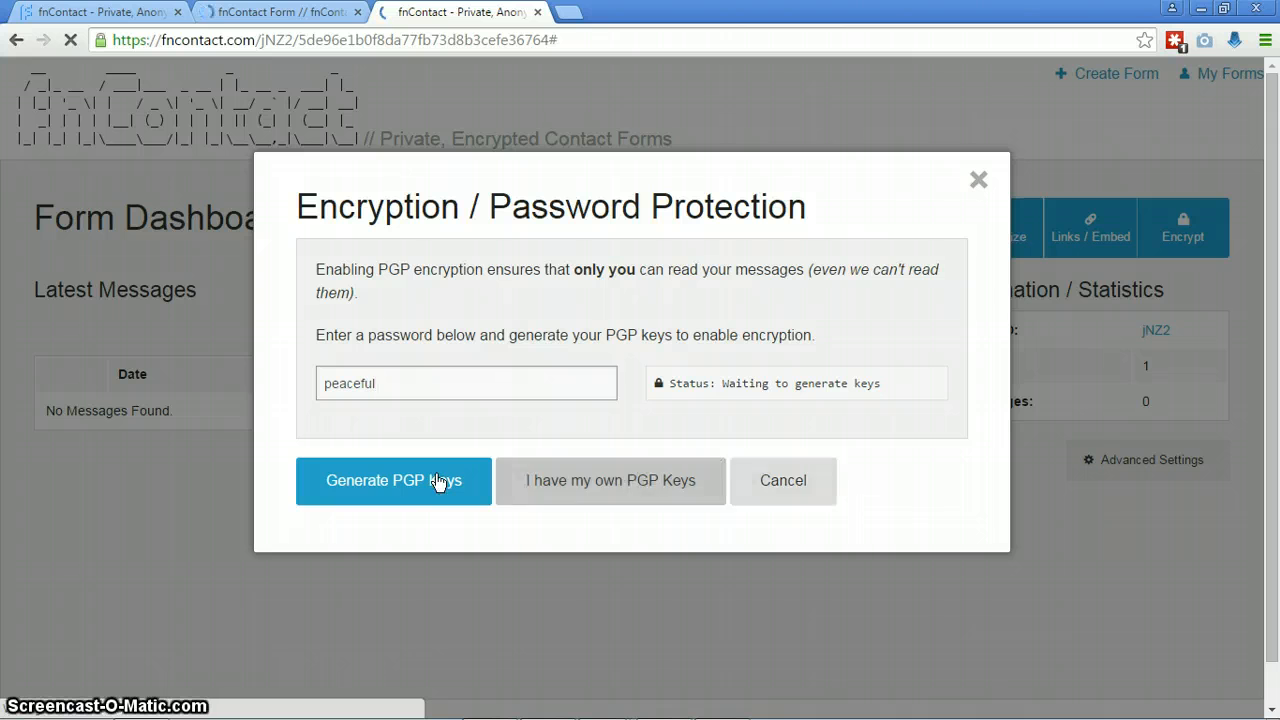
click(414, 487)
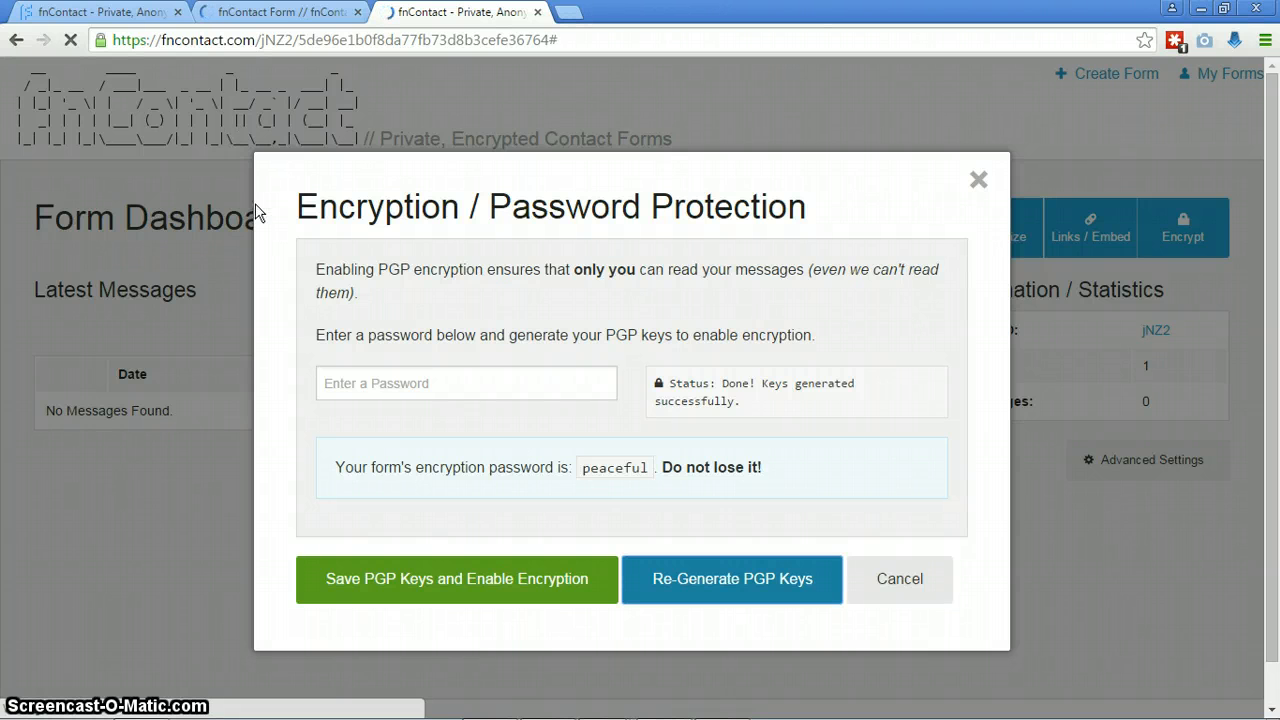
Save the PGP keys to enable encryption, then review the public form's heading and instructions.
click(378, 592)
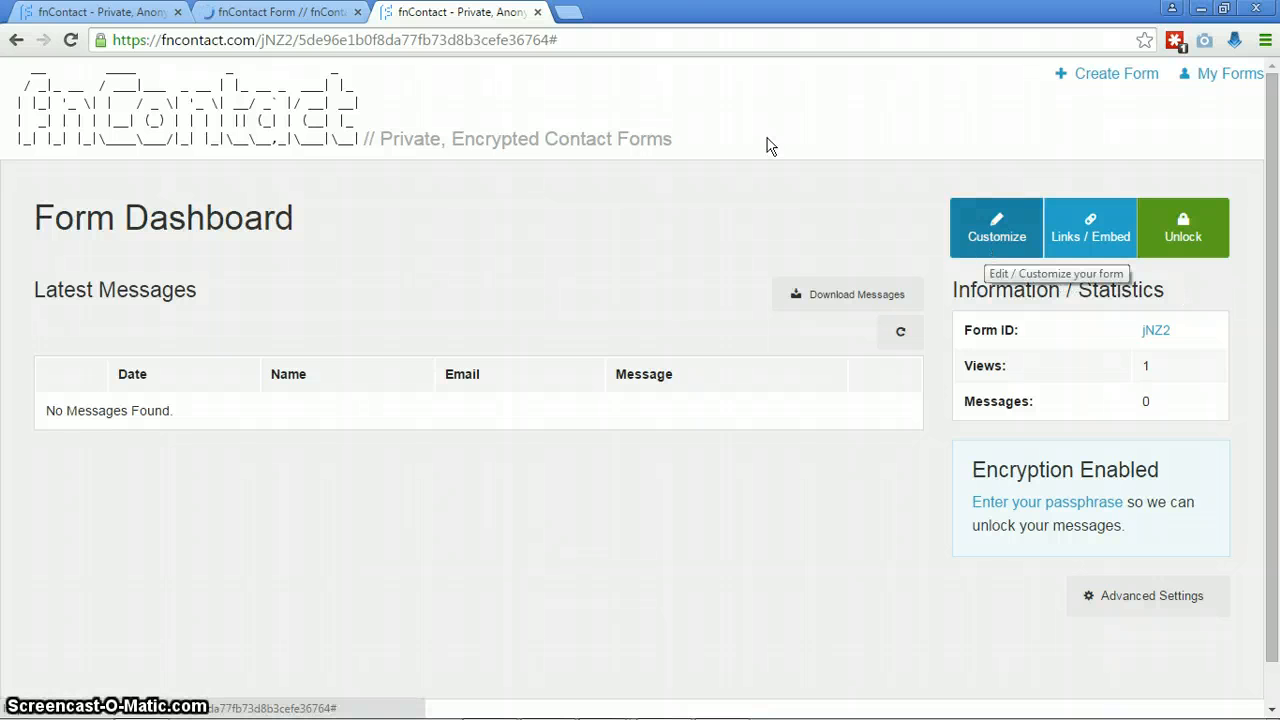
click(257, 14)
scroll(468, 178, up, 1)
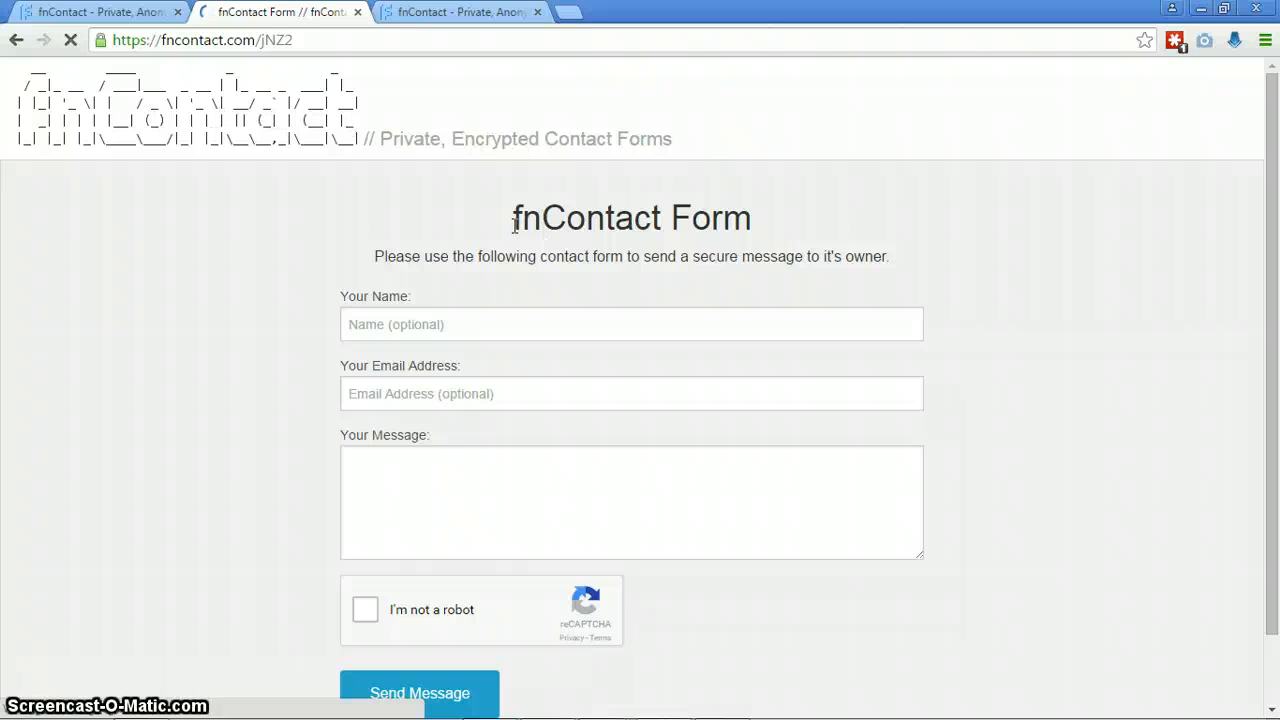
drag(513, 218, 797, 220)
drag(371, 254, 983, 260)
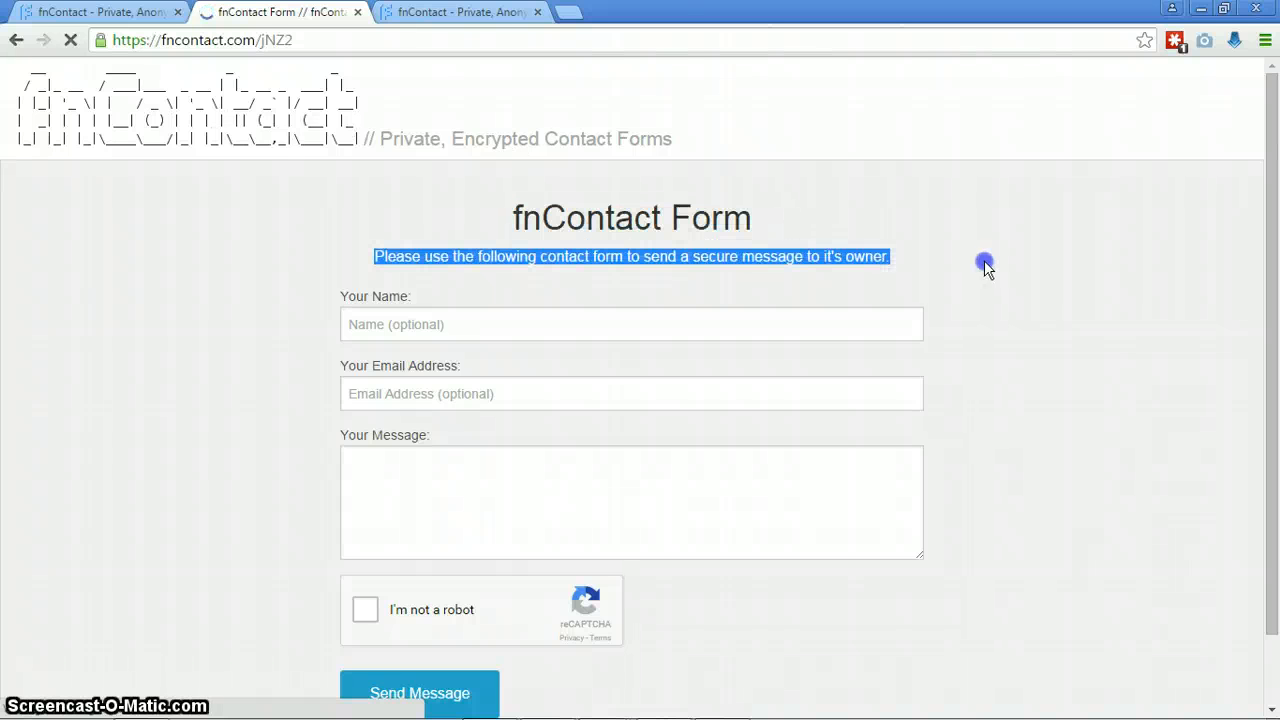
click(486, 13)
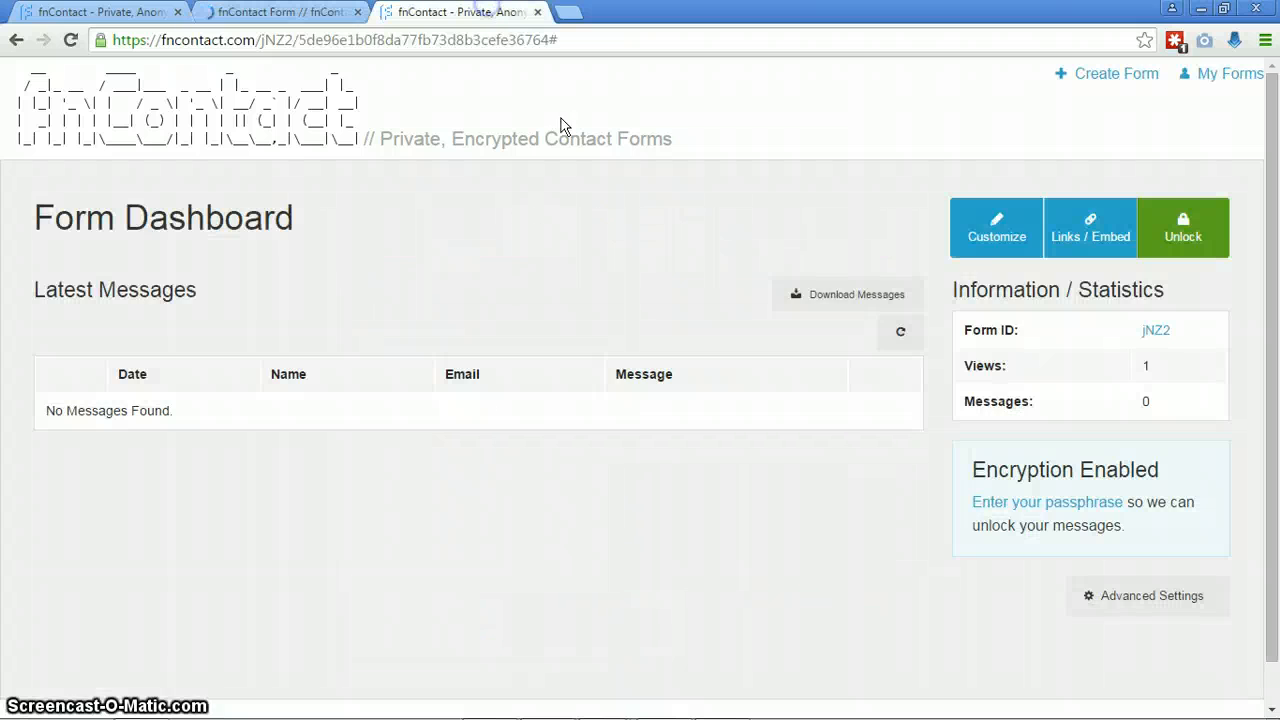
Retitle the form 'Web Development Services' with heading 'Please ask any questions you have about our services'.
click(986, 248)
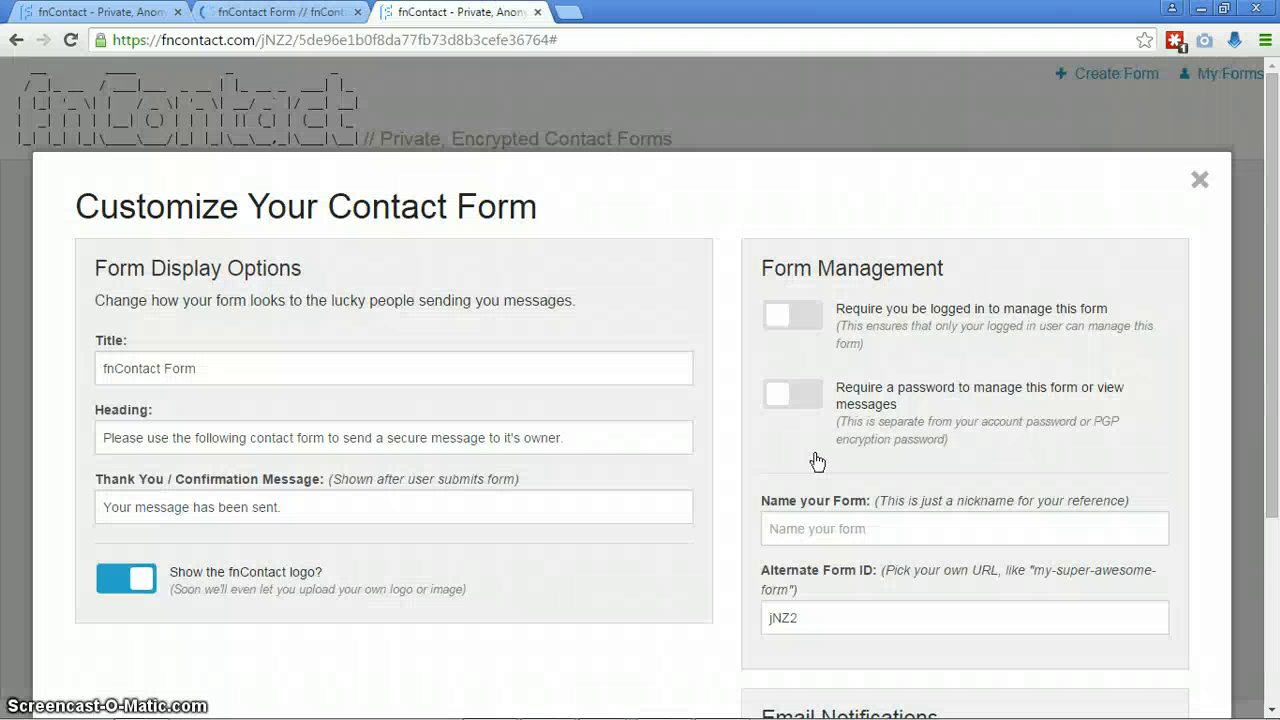
triple_click(94, 368)
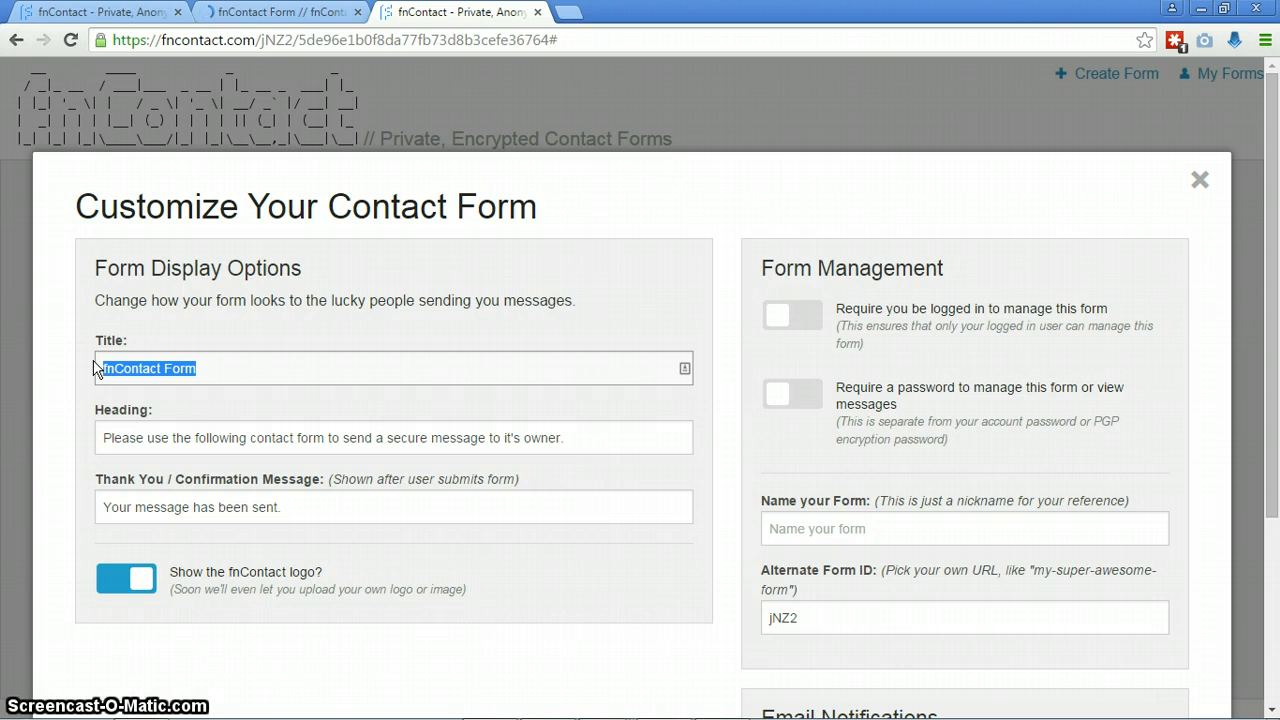
text(Wed D)
key(BackSpace)
key(BackSpace)
key(BackSpace)
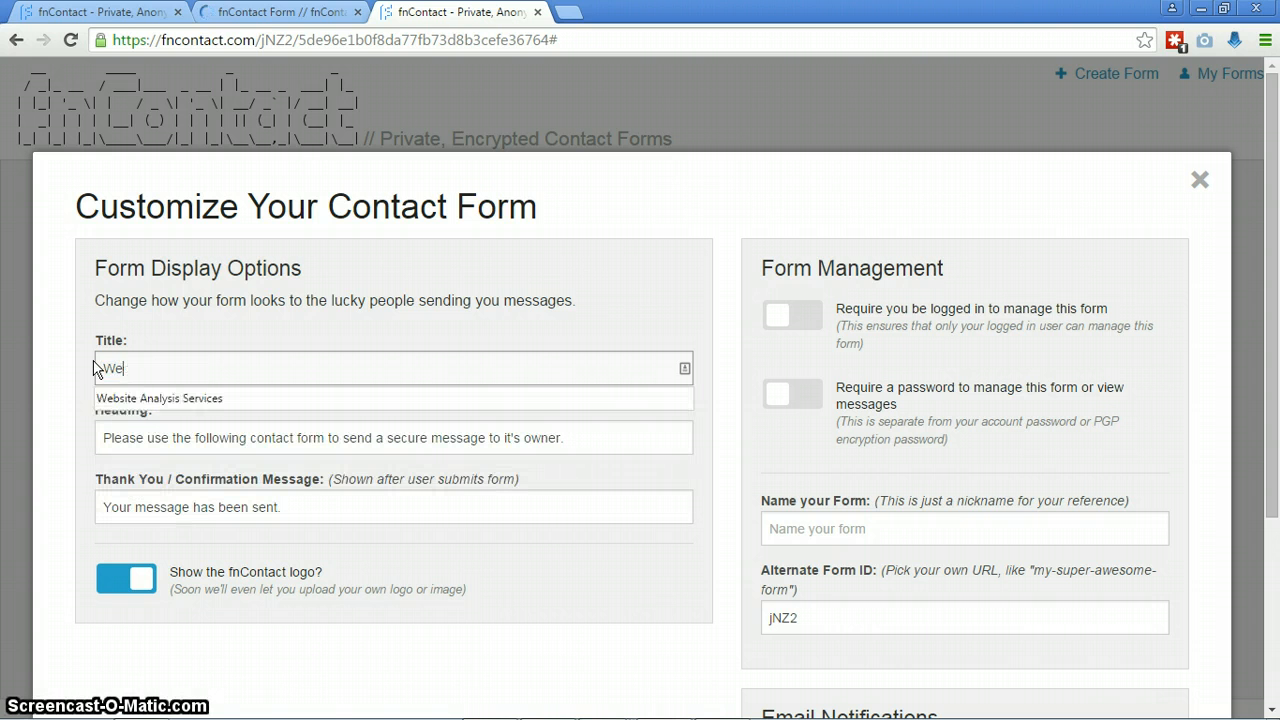
text(b Development)
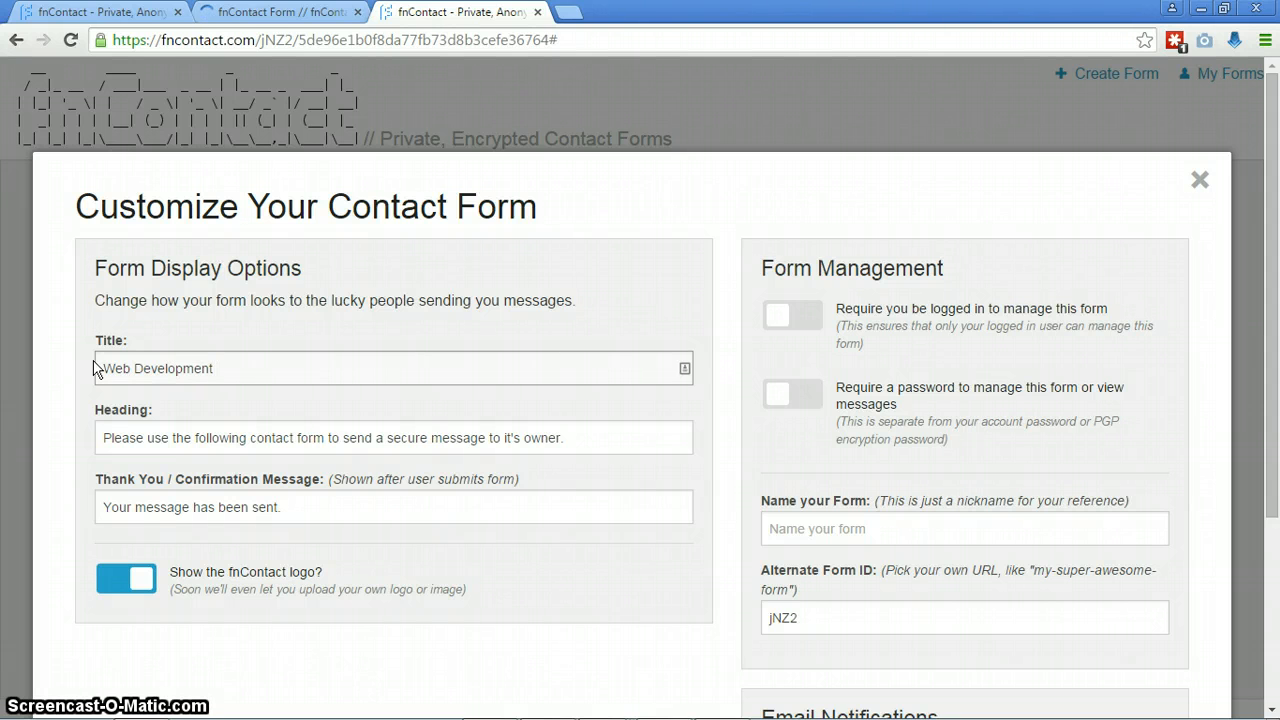
text( Services)
key(Tab)
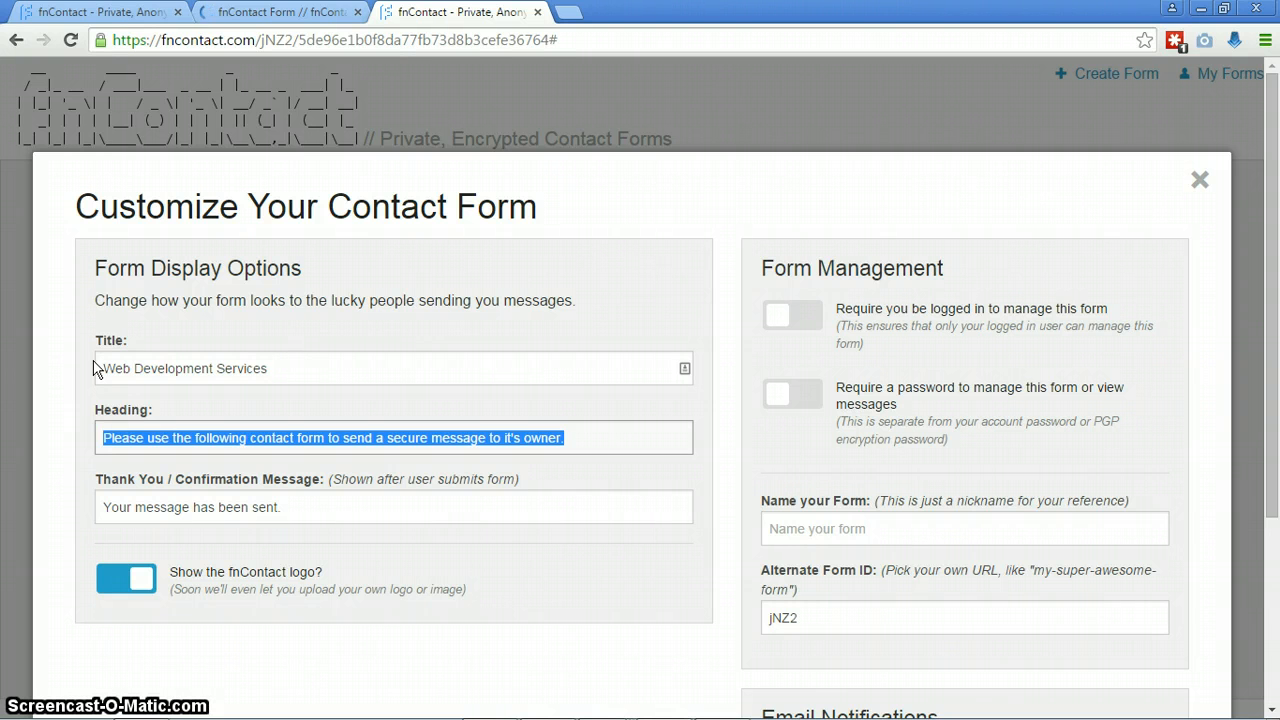
text(Please ask an)
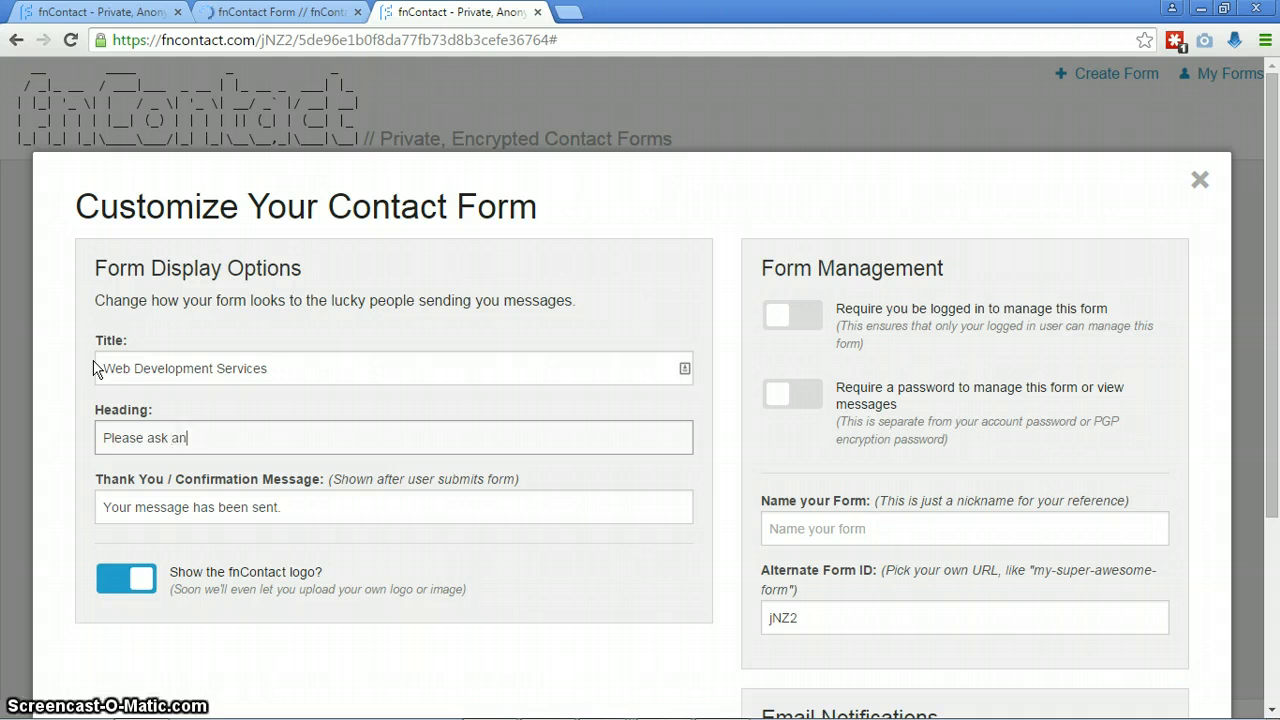
text(y ques)
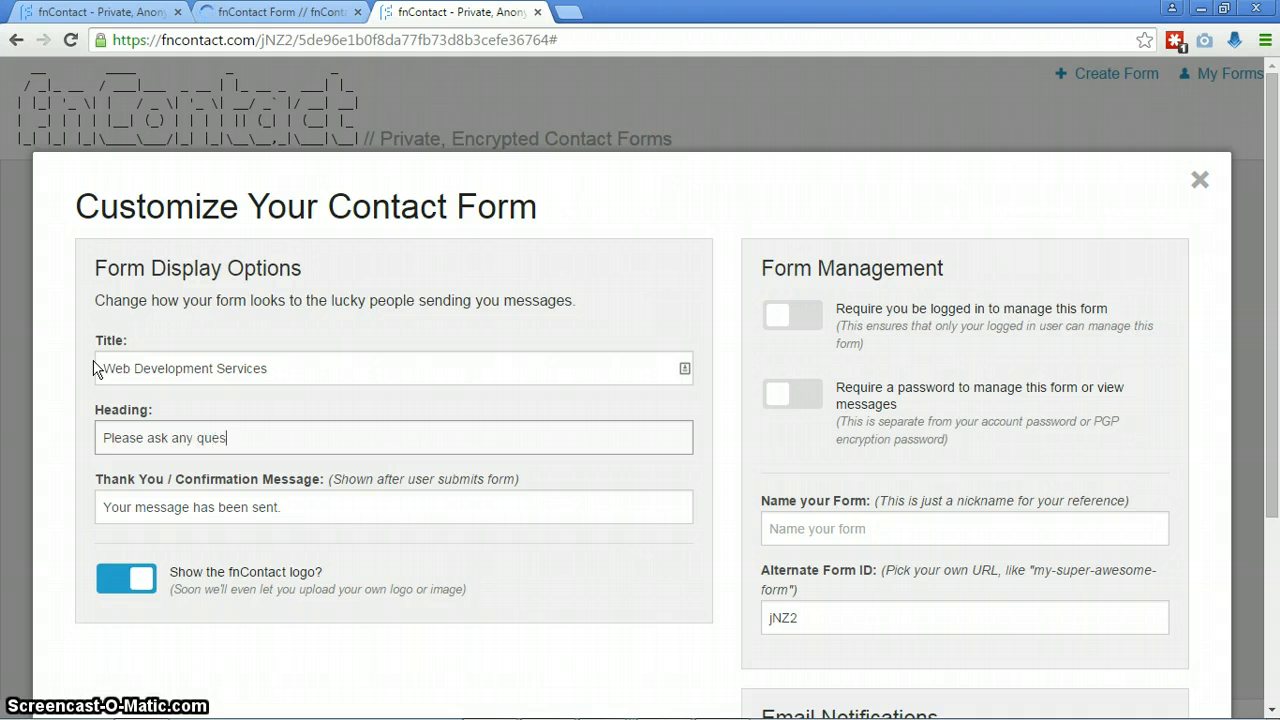
text(tions you have )
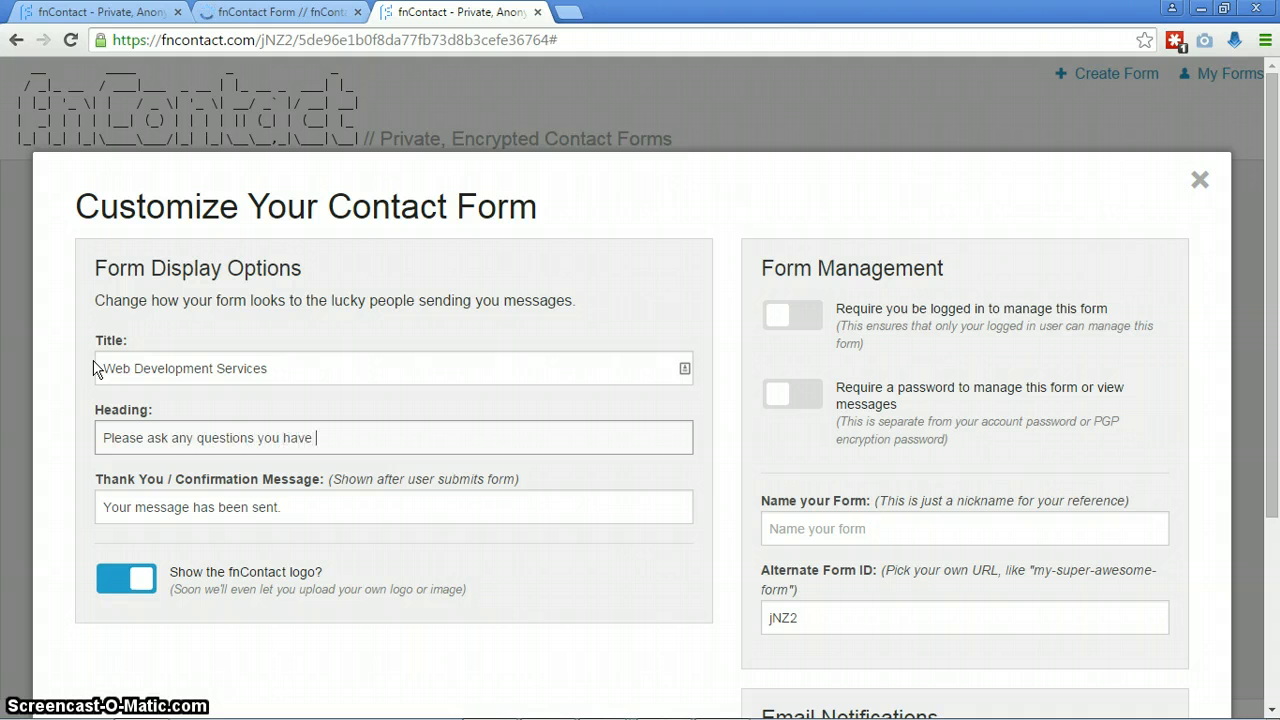
text(about our services!)
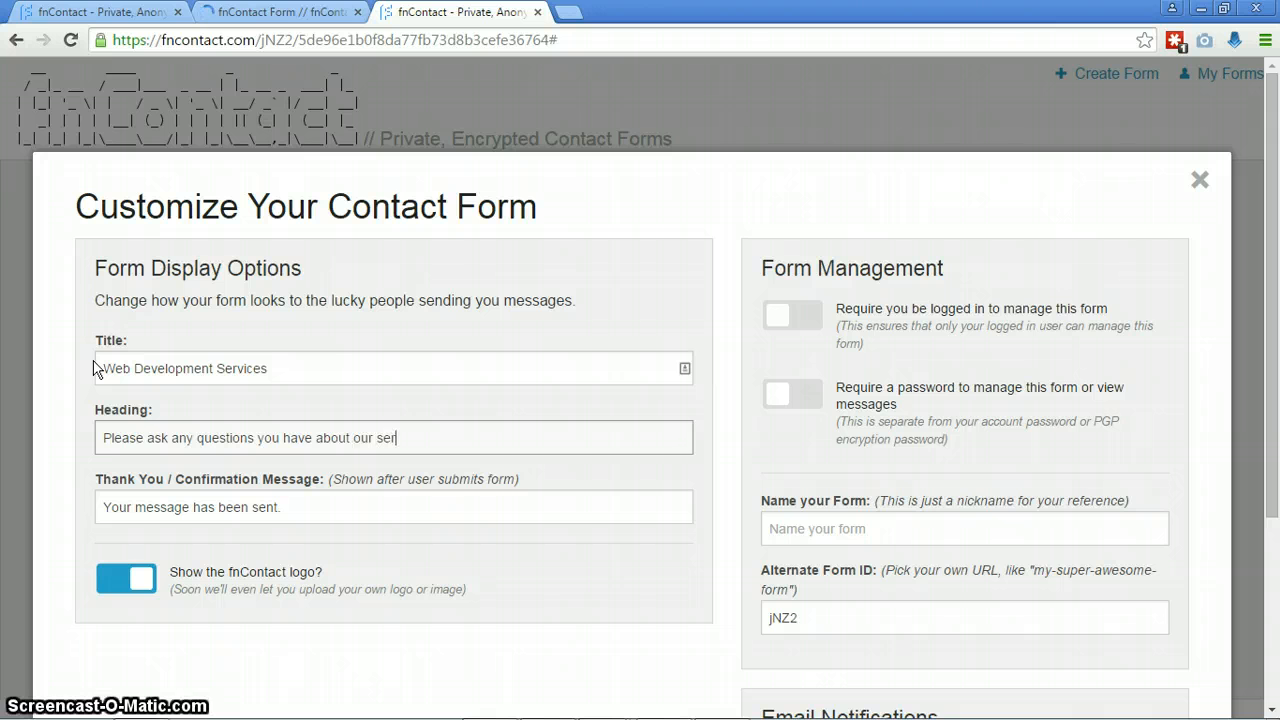
Change the confirmation message to start with 'Thank you.' and turn off the fnContact logo.
click(105, 503)
text(Thank y)
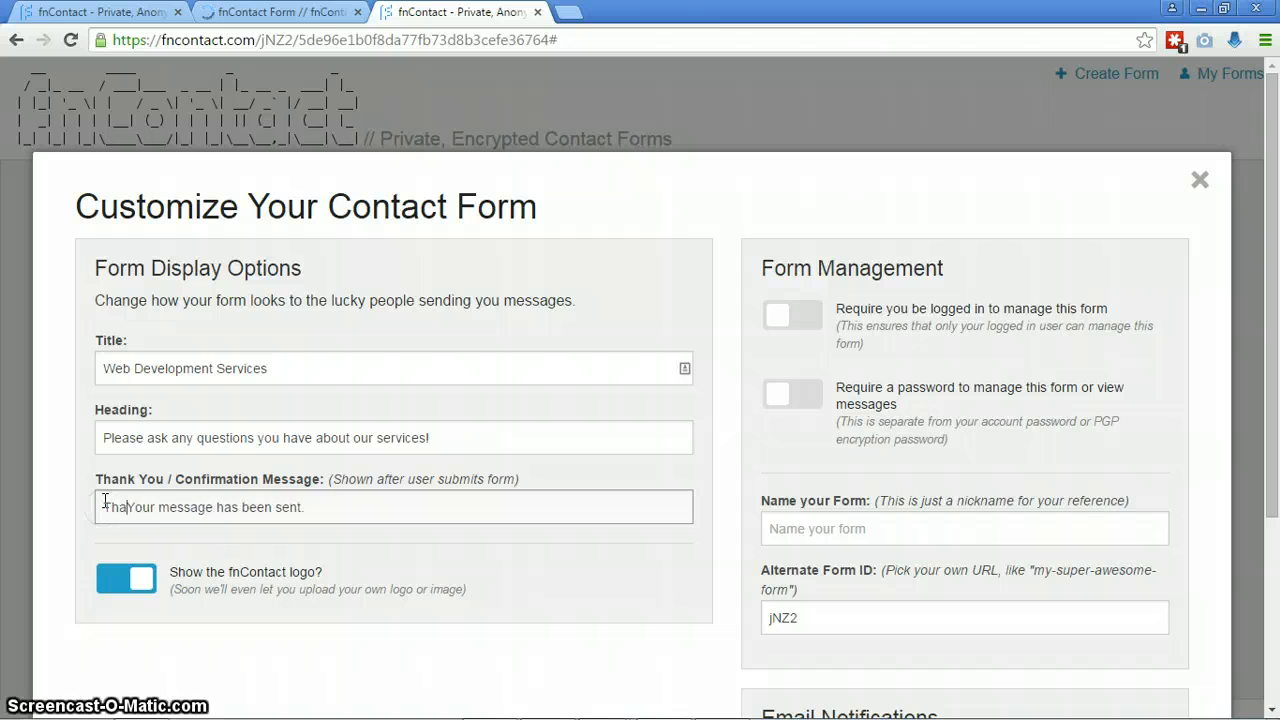
text(ou)
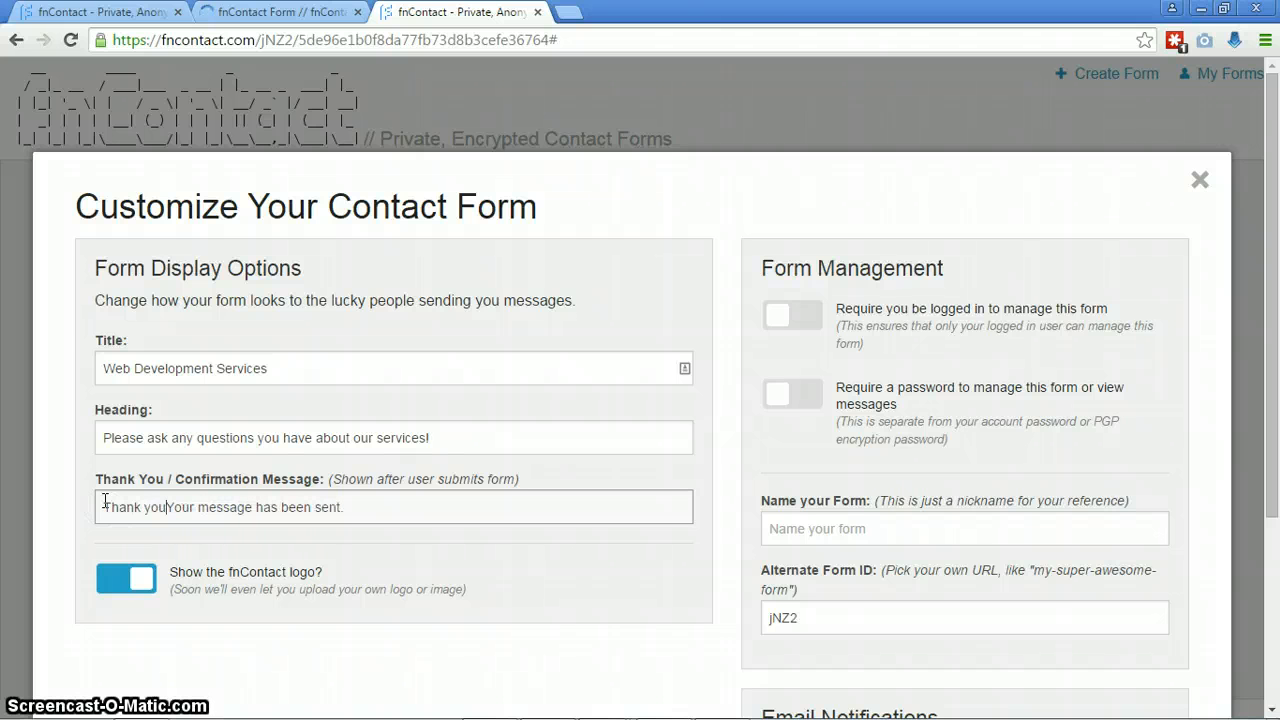
text(.)
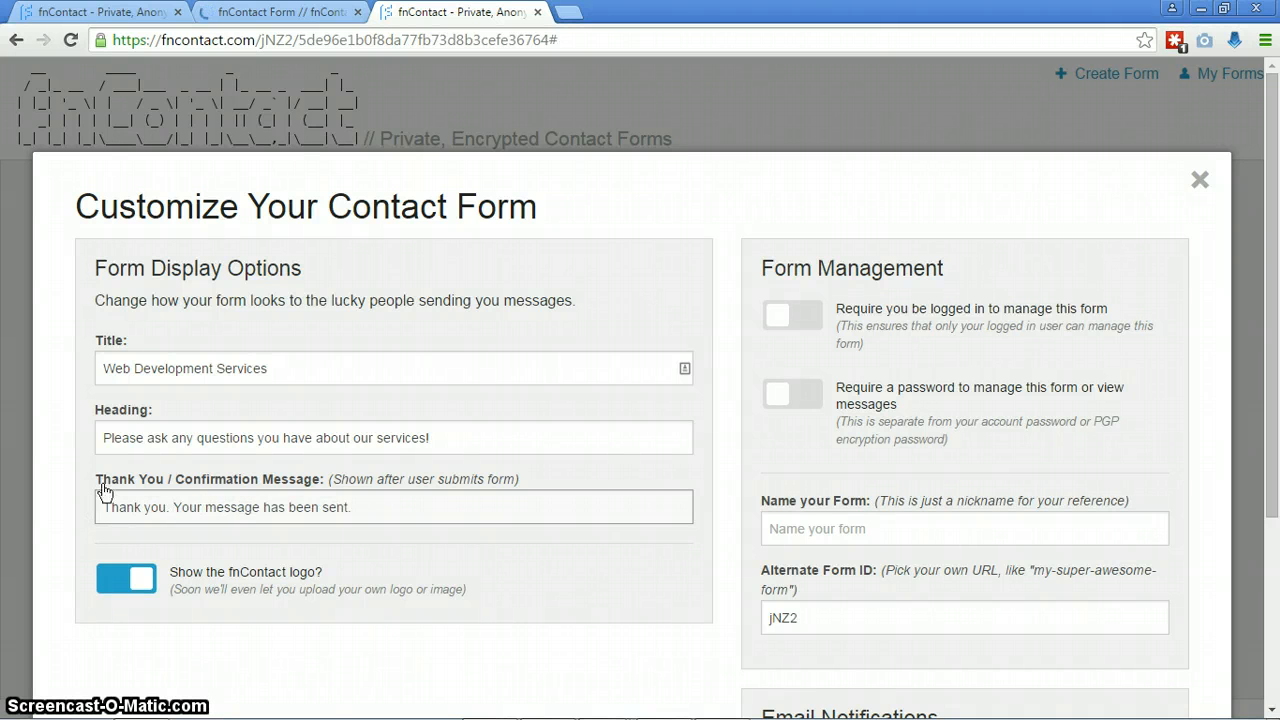
drag(173, 507, 363, 528)
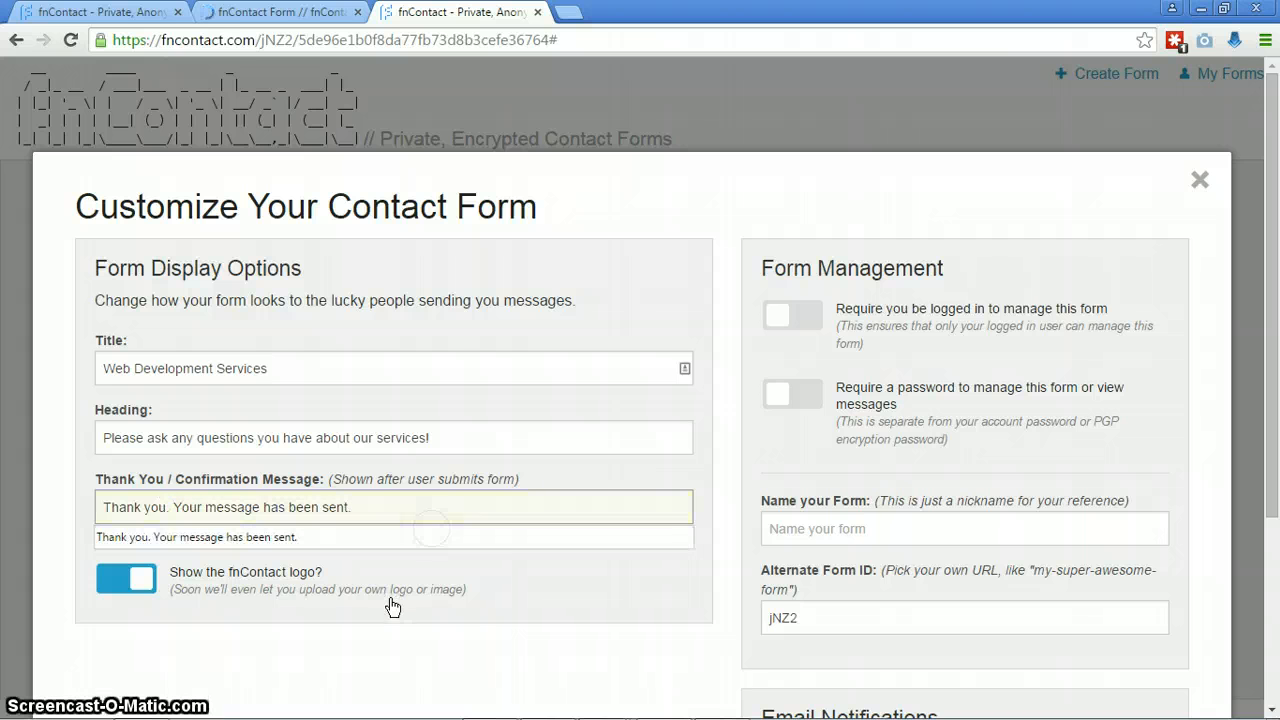
click(394, 598)
click(127, 589)
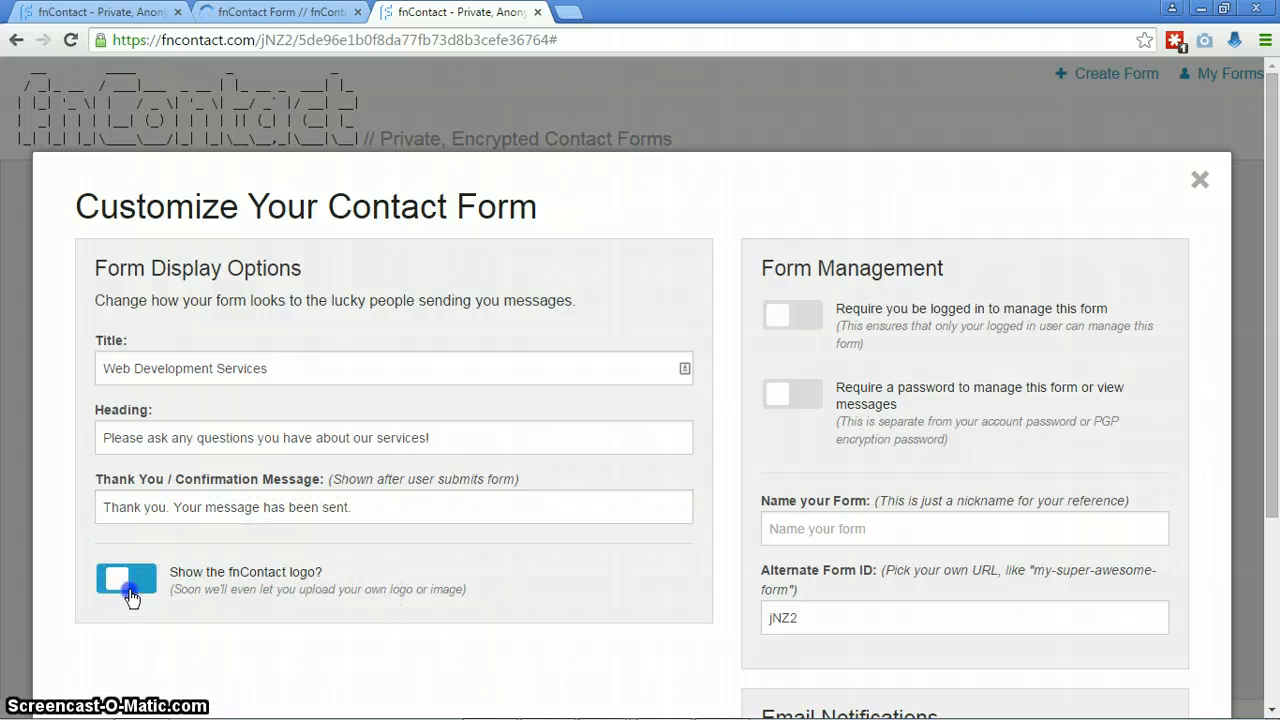
click(129, 589)
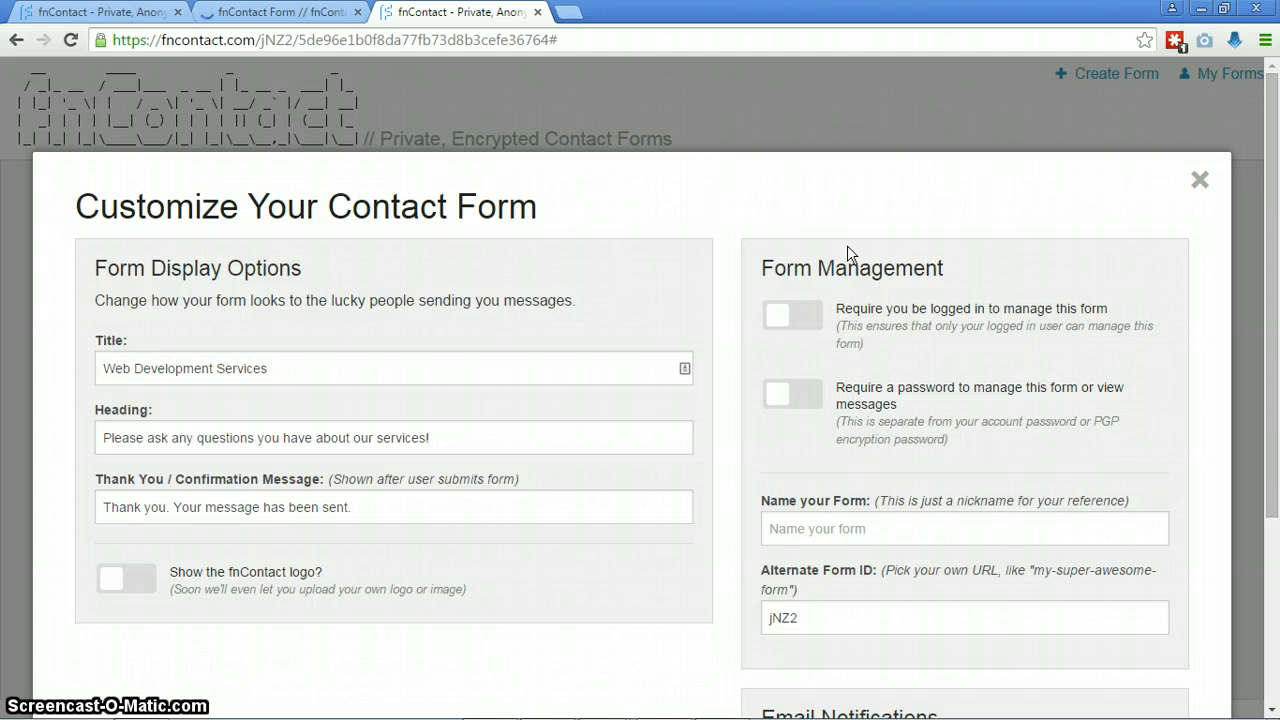
Name the form 'Web Development Services Contact'.
click(860, 536)
text(Go)
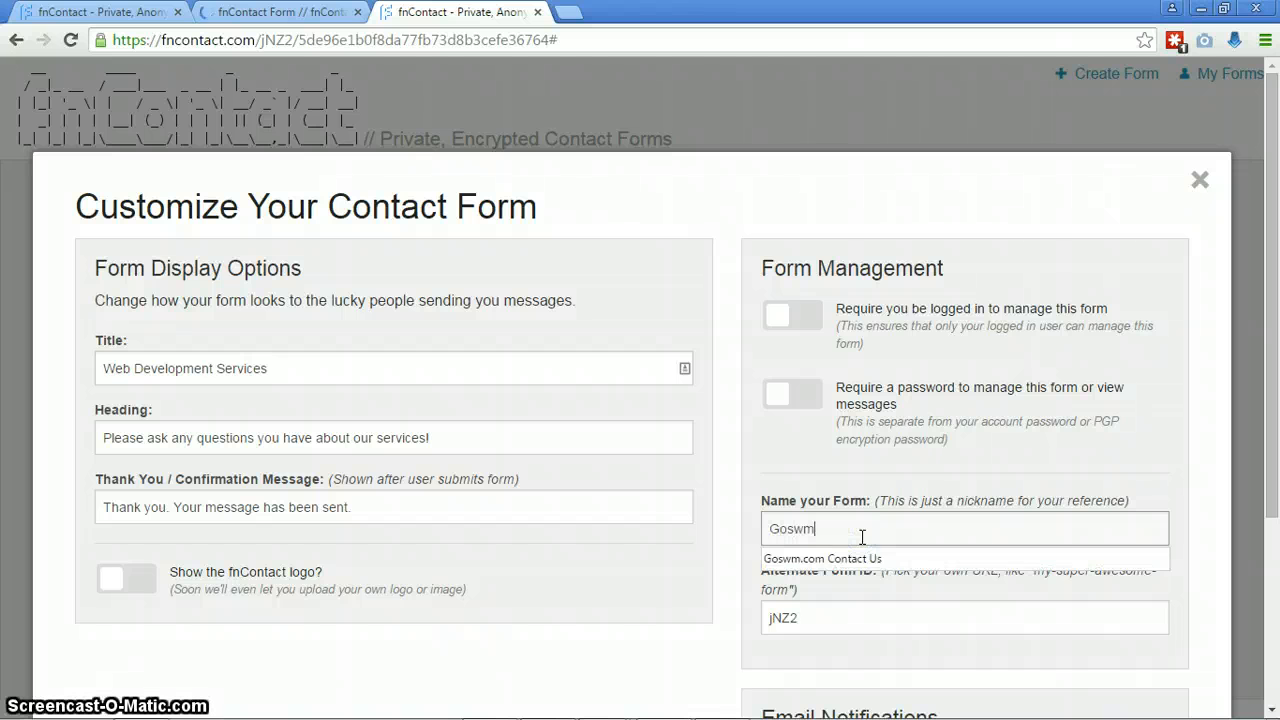
text(sw)
key(BackSpace)
key(BackSpace)
key(BackSpace)
key(BackSpace)
text(W)
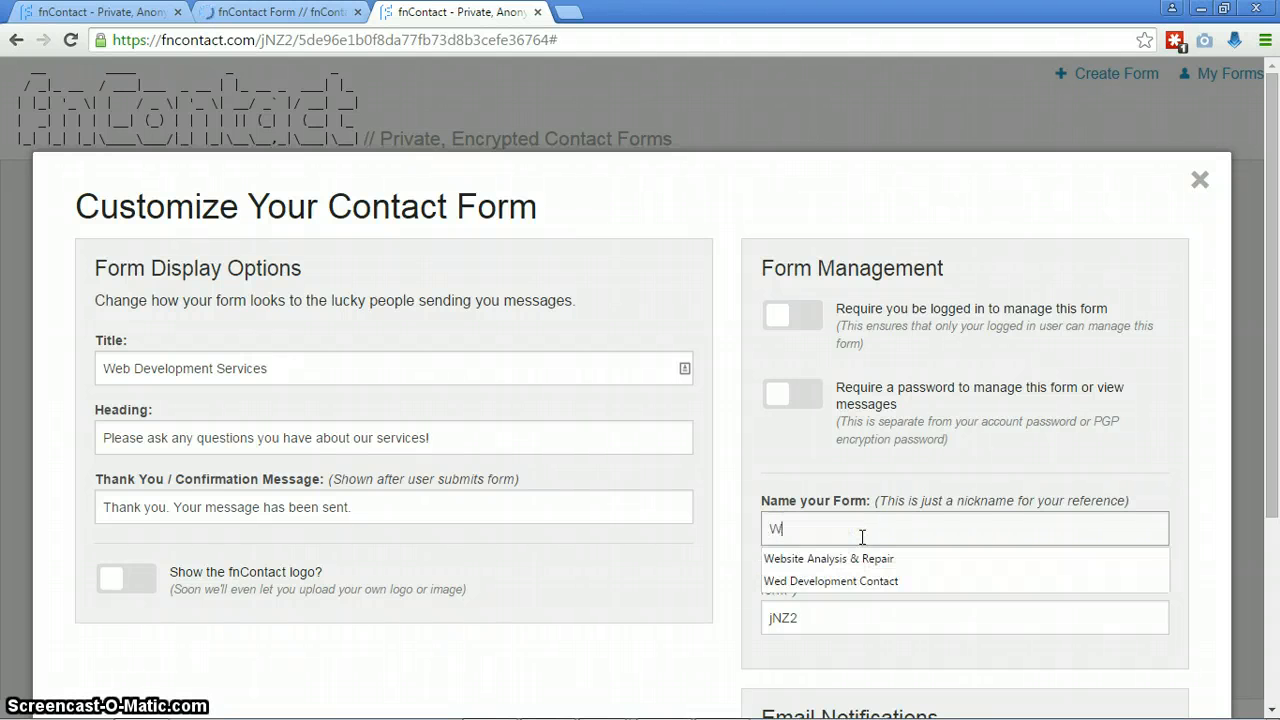
text(eb Development Services Contact)
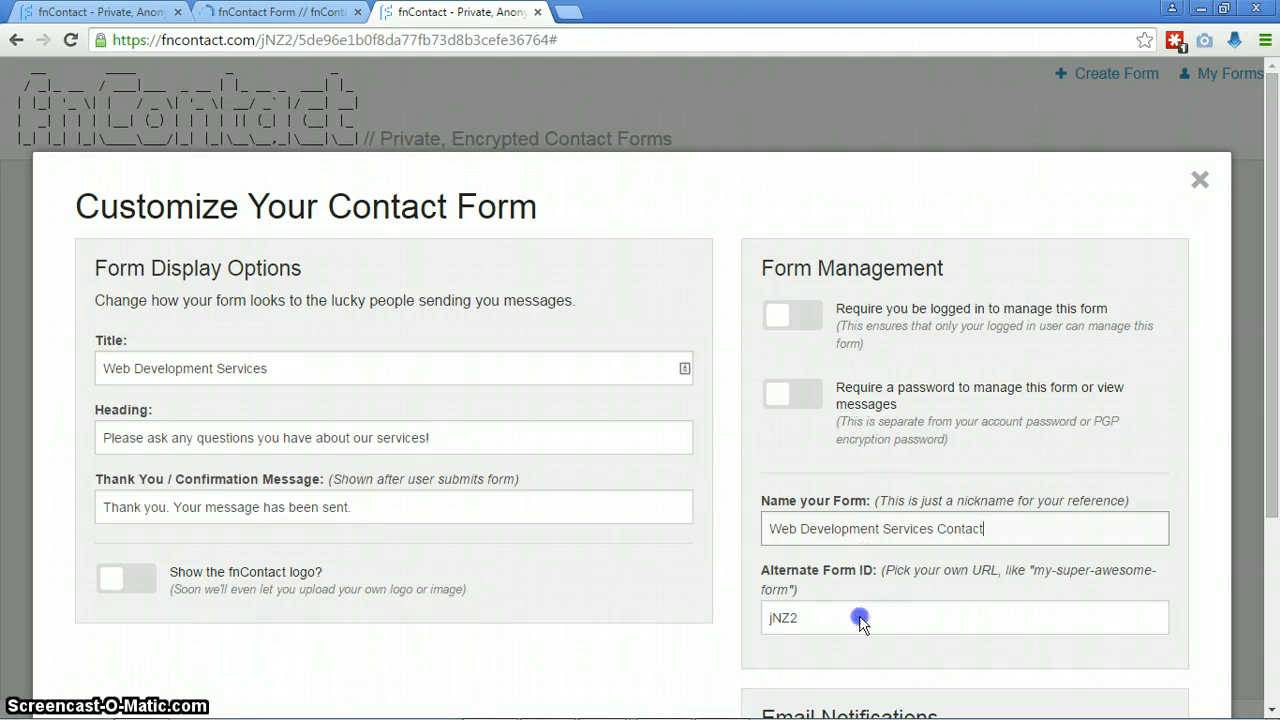
Replace the form ID jNZ2 with the alternate ID 'mywebsiteservice'.
drag(860, 619, 685, 616)
text(web)
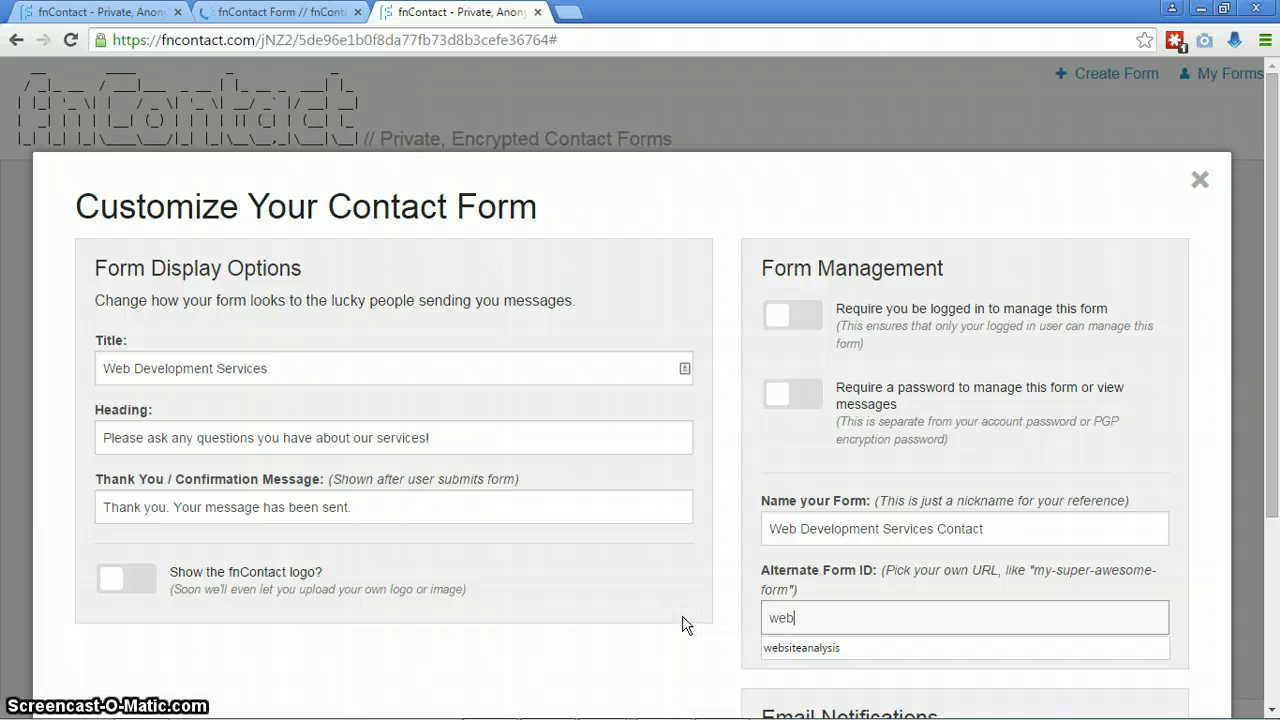
key(BackSpace)
key(BackSpace)
key(BackSpace)
text(my)
key(BackSpace)
key(BackSpace)
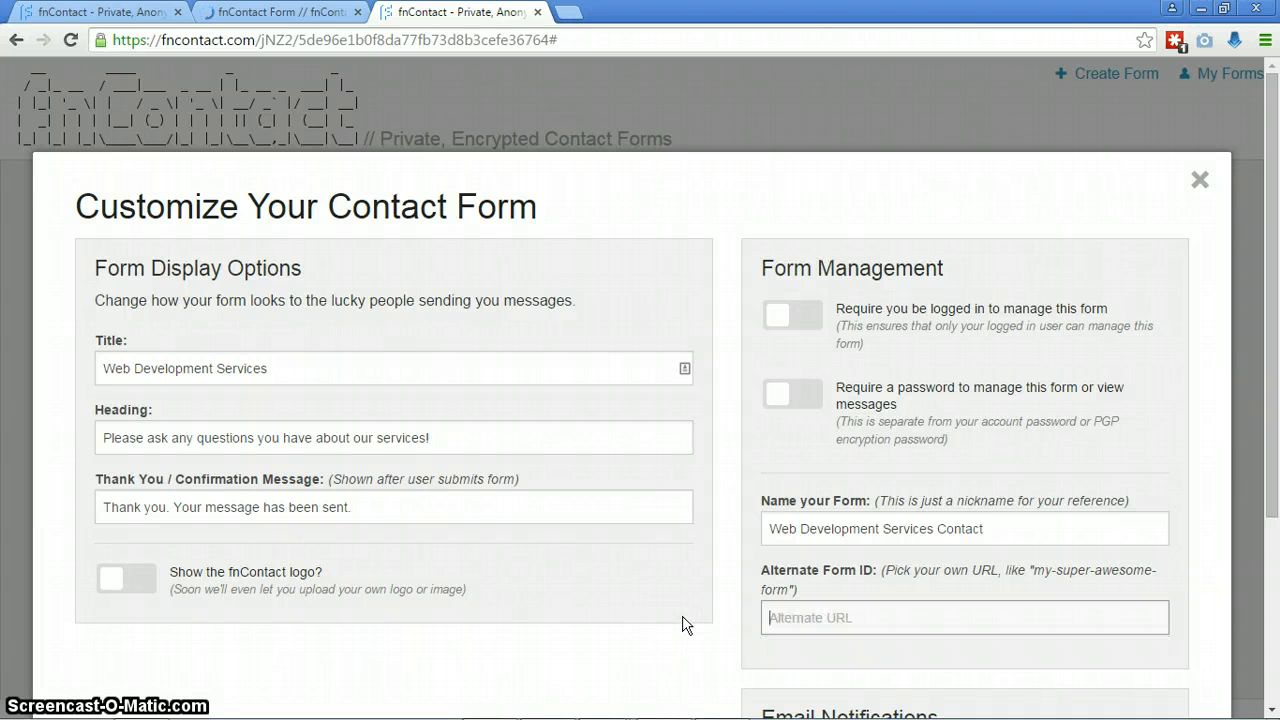
text(my)
key(BackSpace)
text(websiteservice)
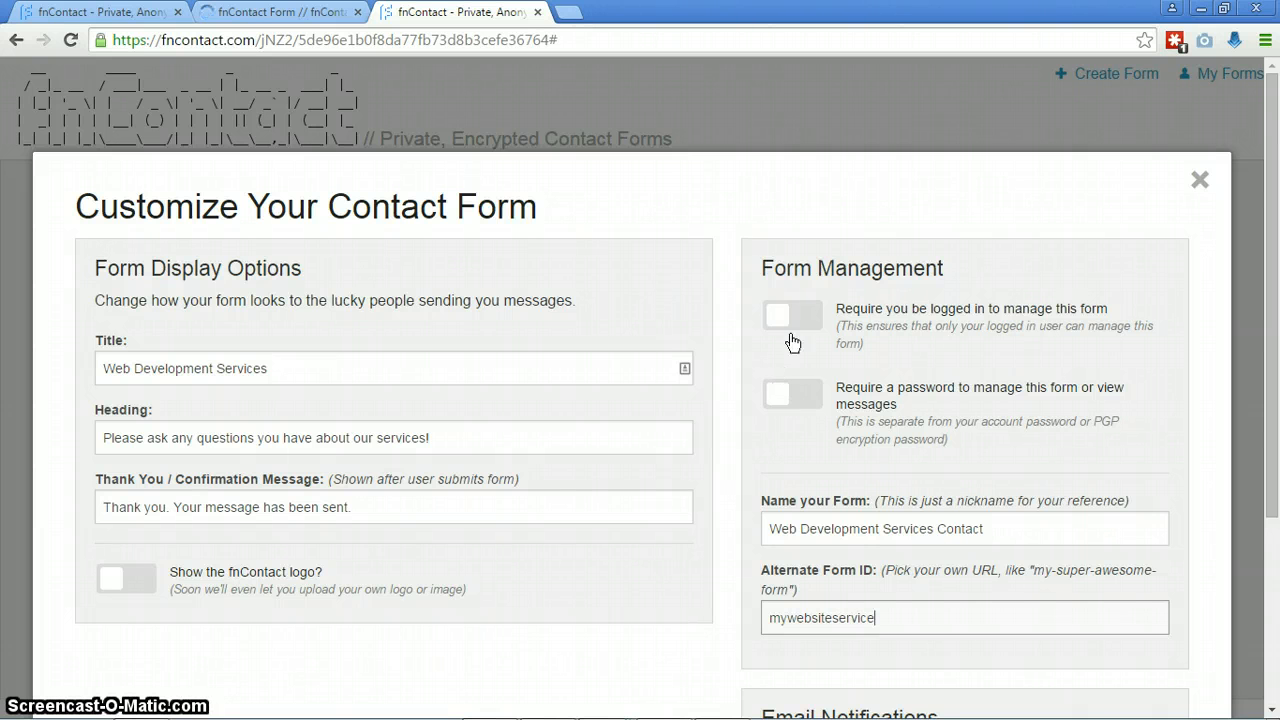
Add the user's e-mail address to the form's Email Notifications list.
scroll(820, 508, down, 2)
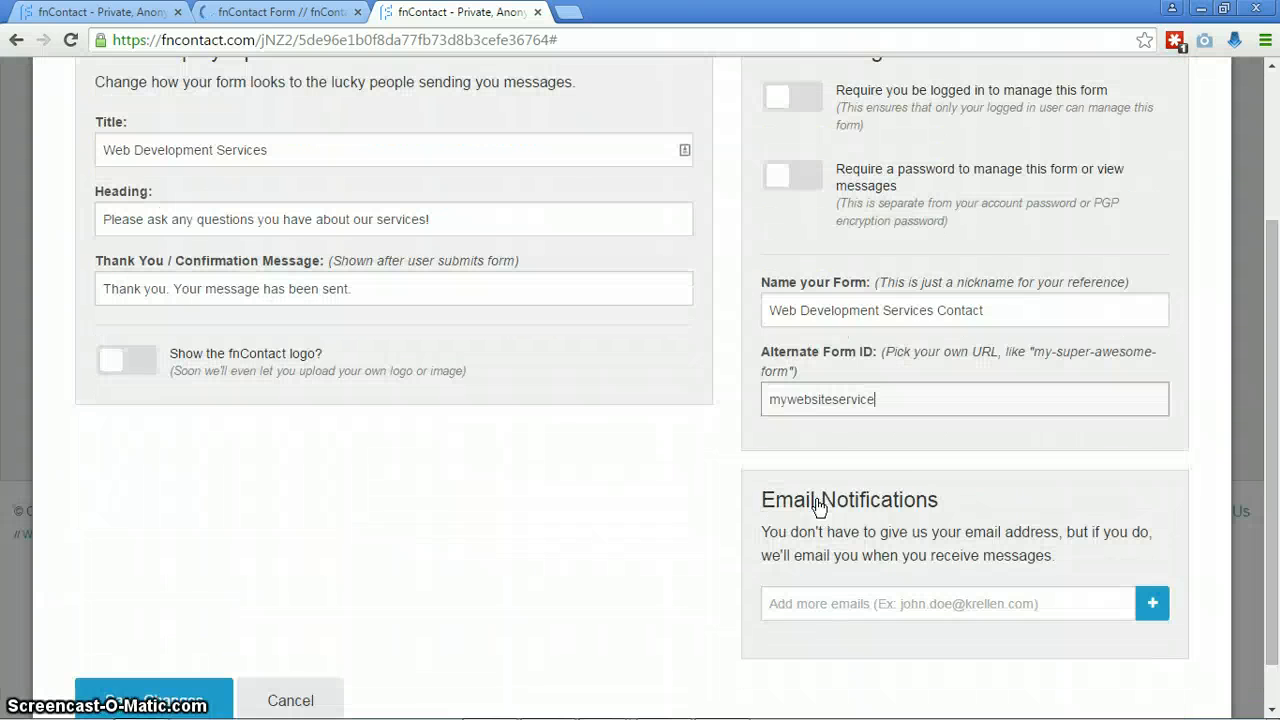
click(901, 604)
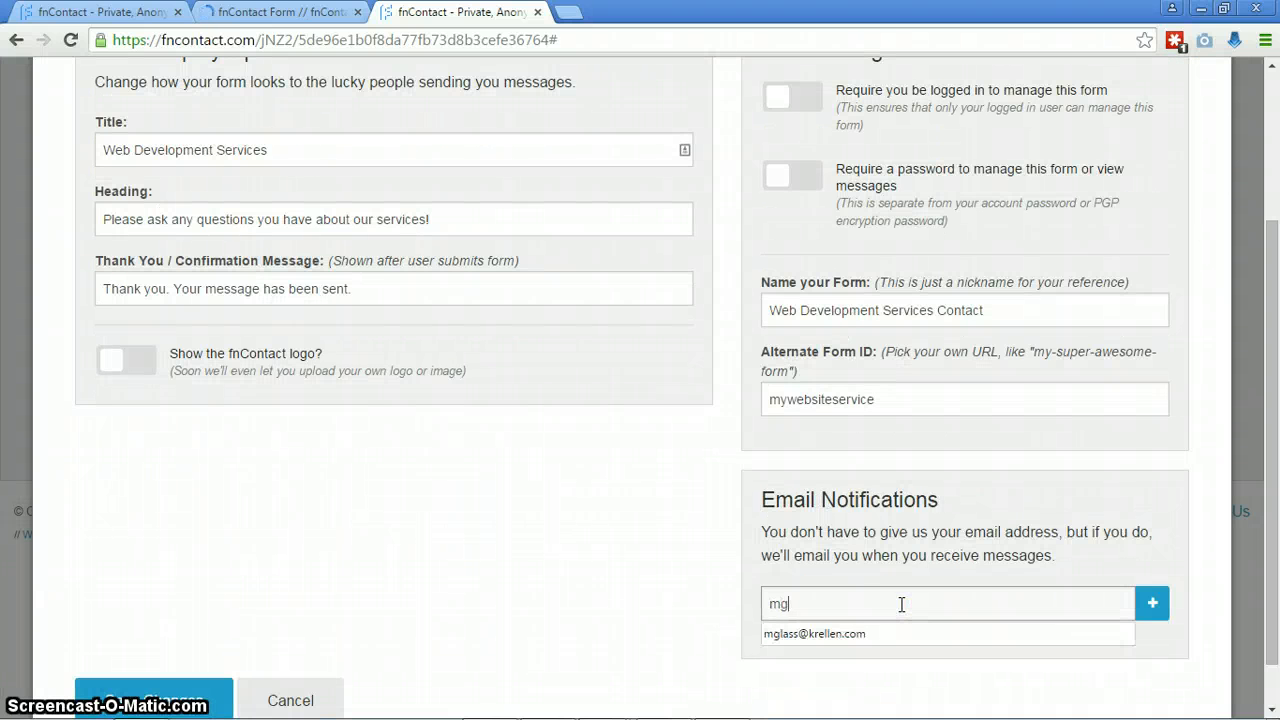
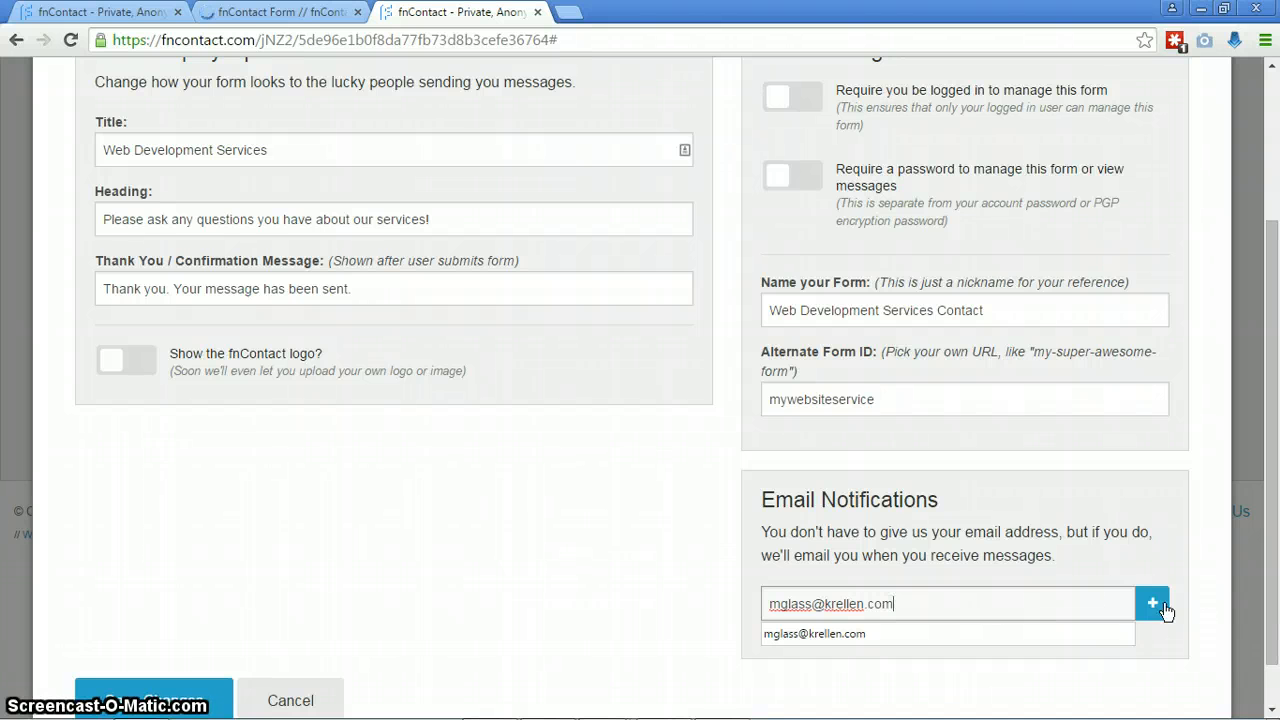
click(1152, 603)
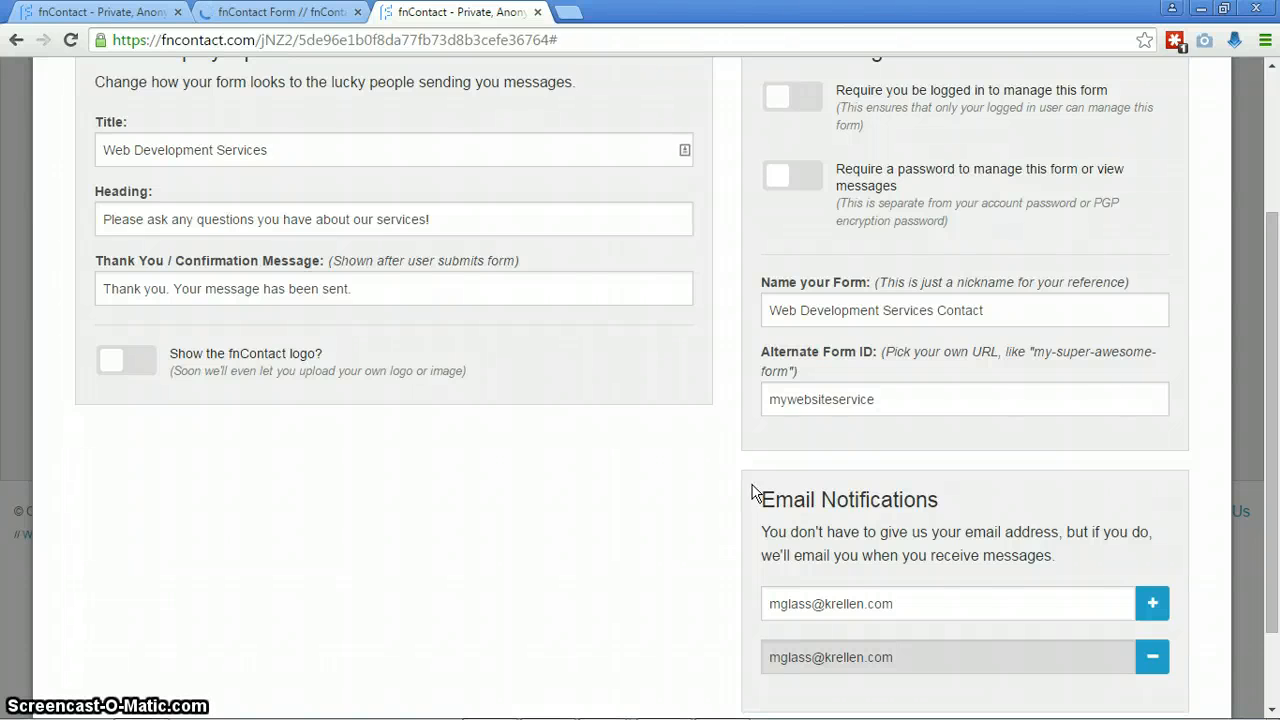
scroll(755, 493, up, 3)
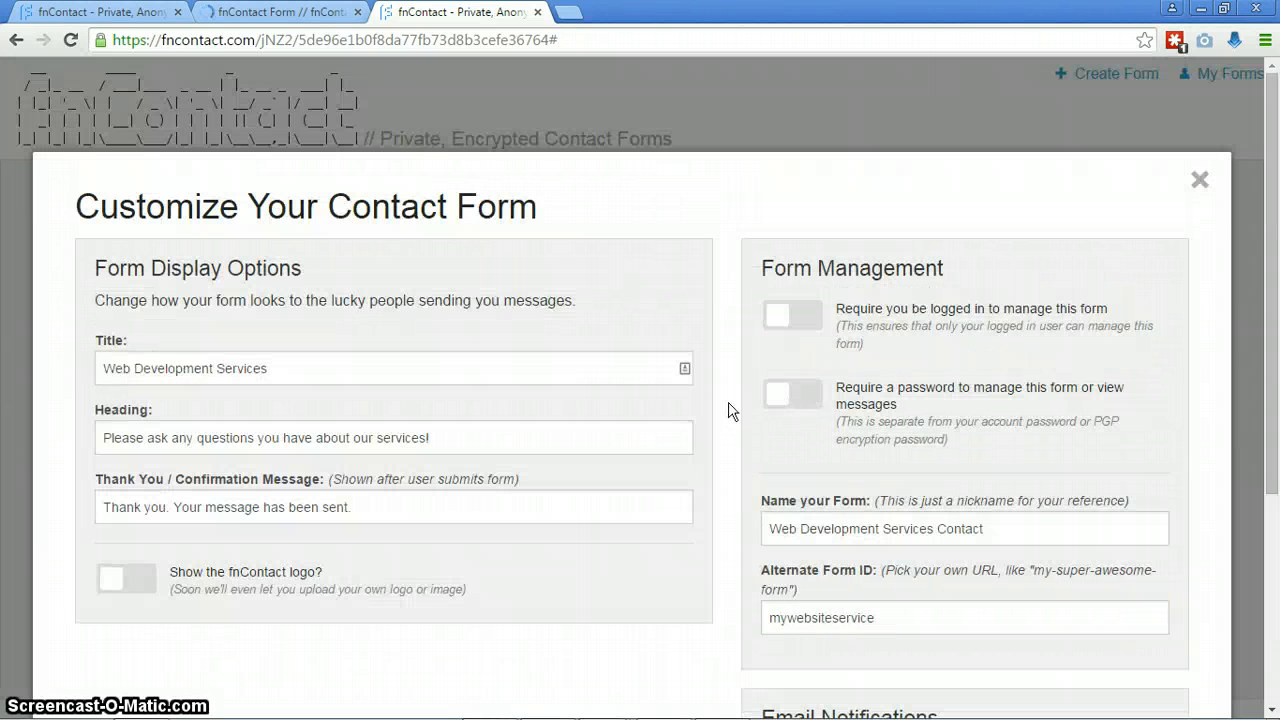
scroll(762, 436, down, 3)
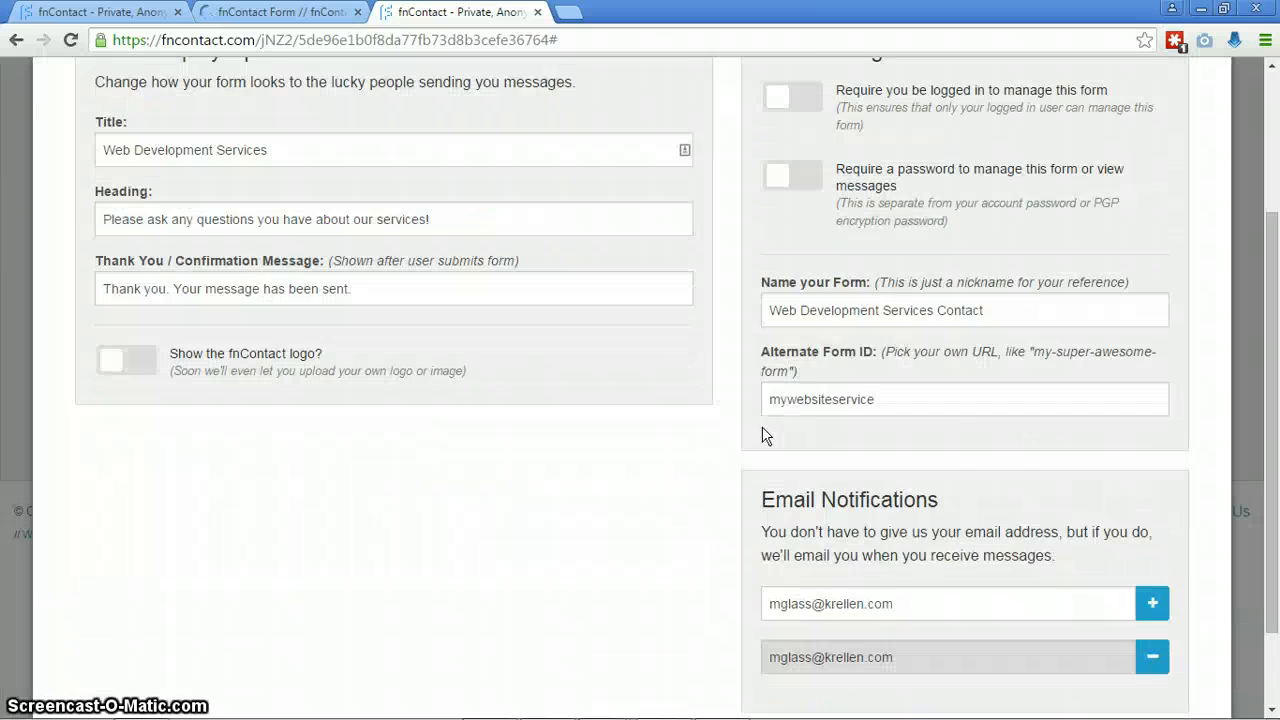
scroll(715, 466, down, 2)
Save the customizations and reload the public form to confirm the Web Development Services heading.
click(105, 666)
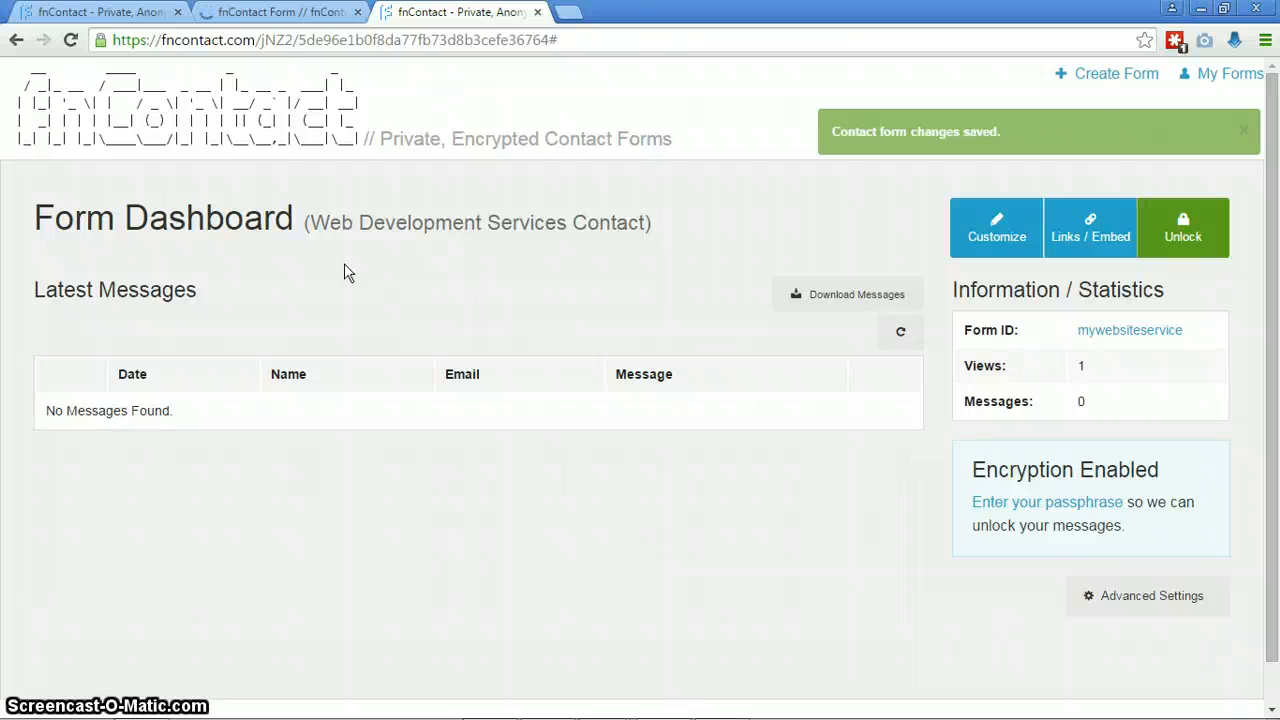
click(260, 12)
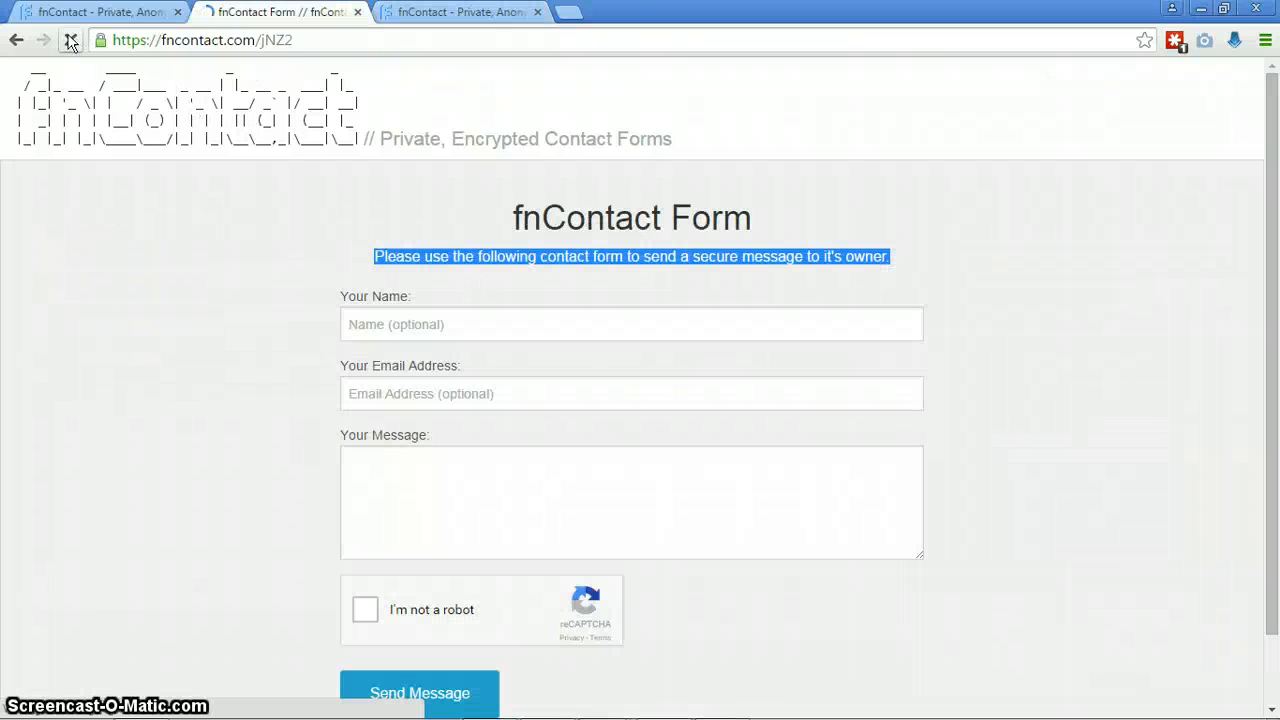
click(70, 42)
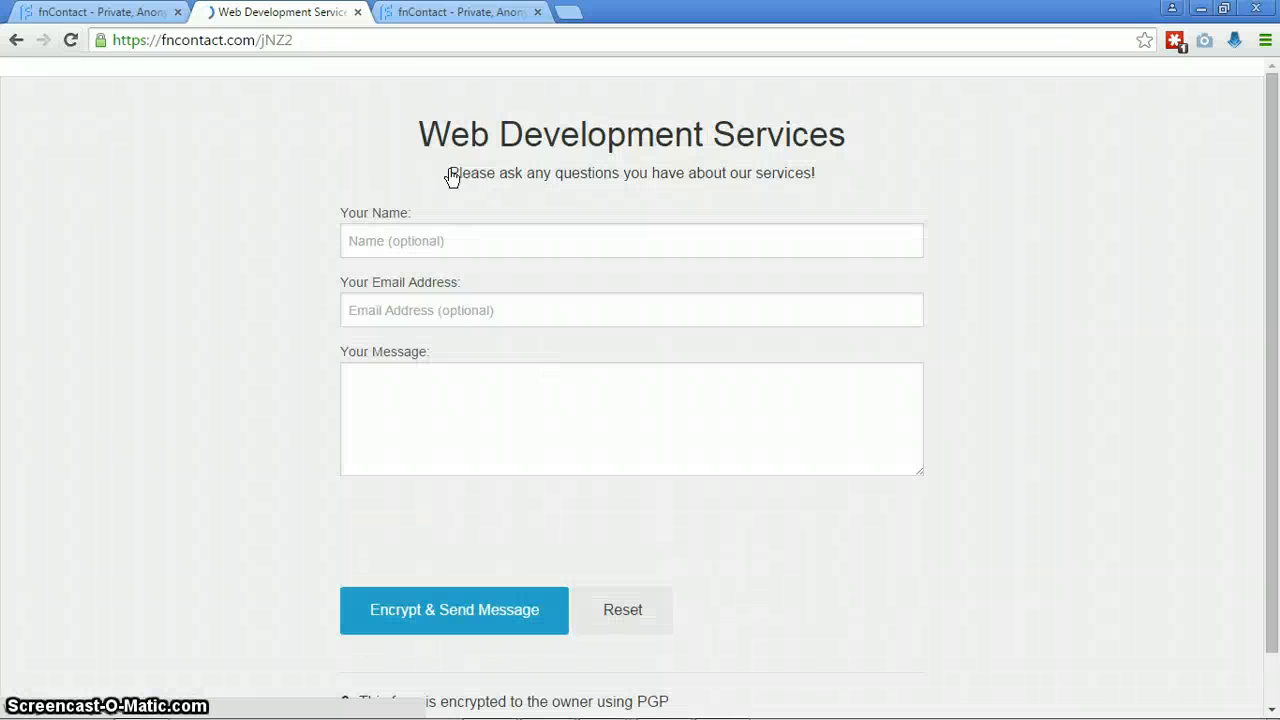
drag(420, 145, 870, 150)
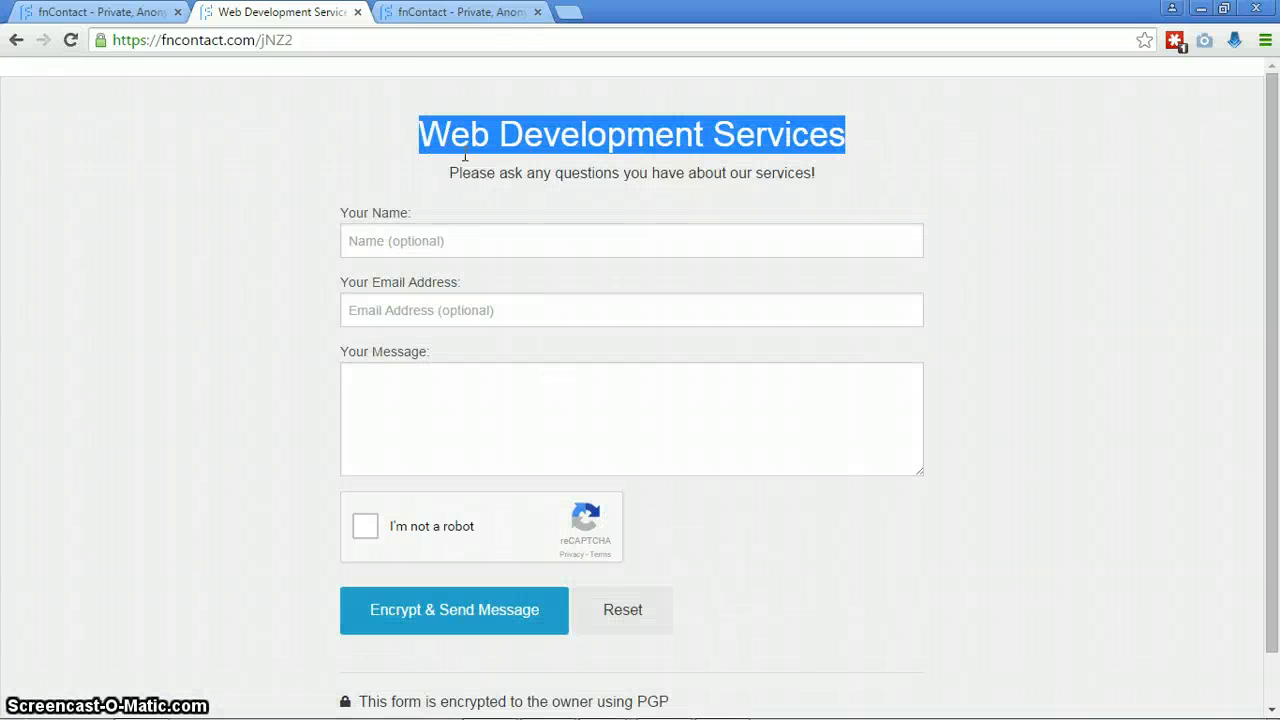
drag(445, 172, 903, 190)
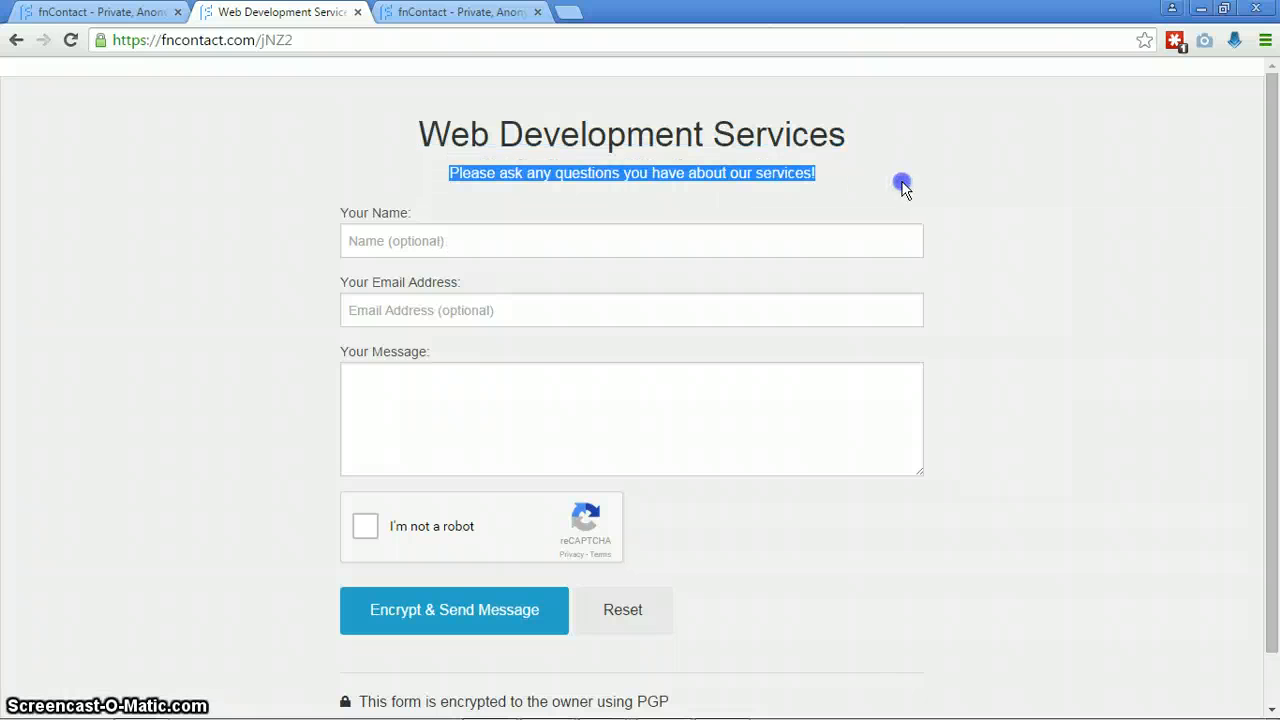
click(903, 190)
click(474, 20)
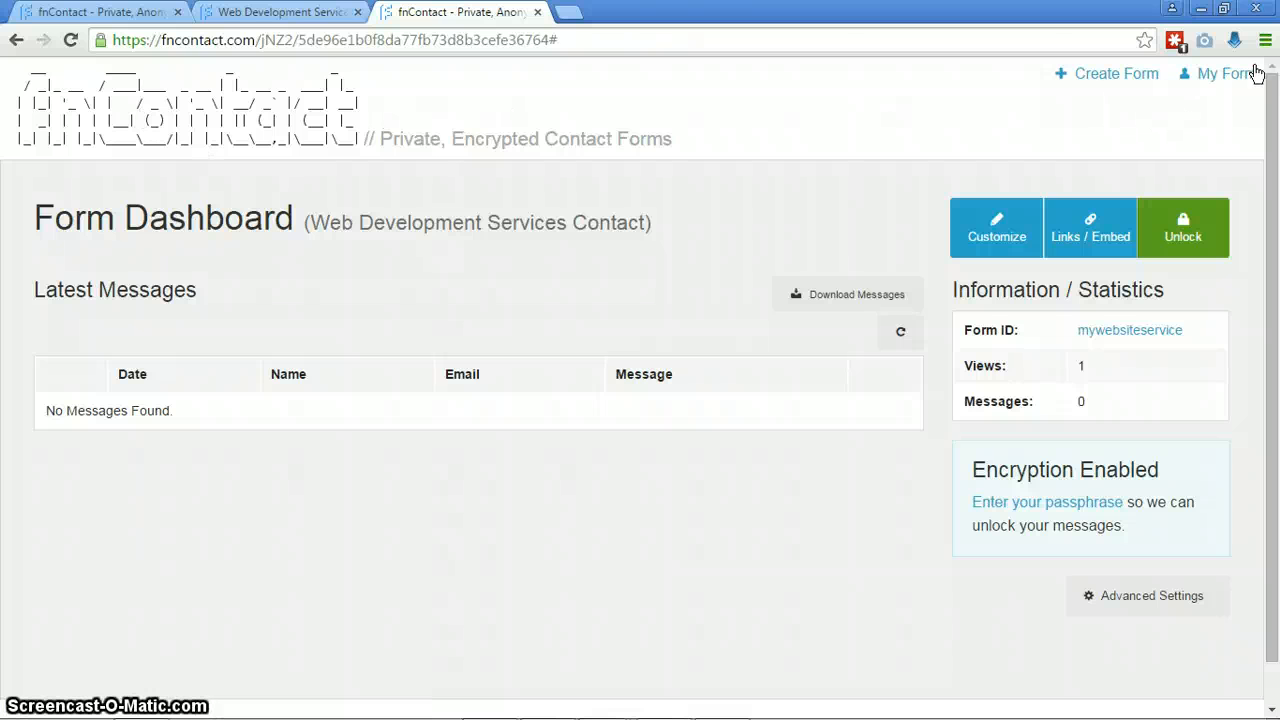
From My Forms, check Web Development Services Contact's messages, then reopen its dashboard via Manage.
click(1252, 74)
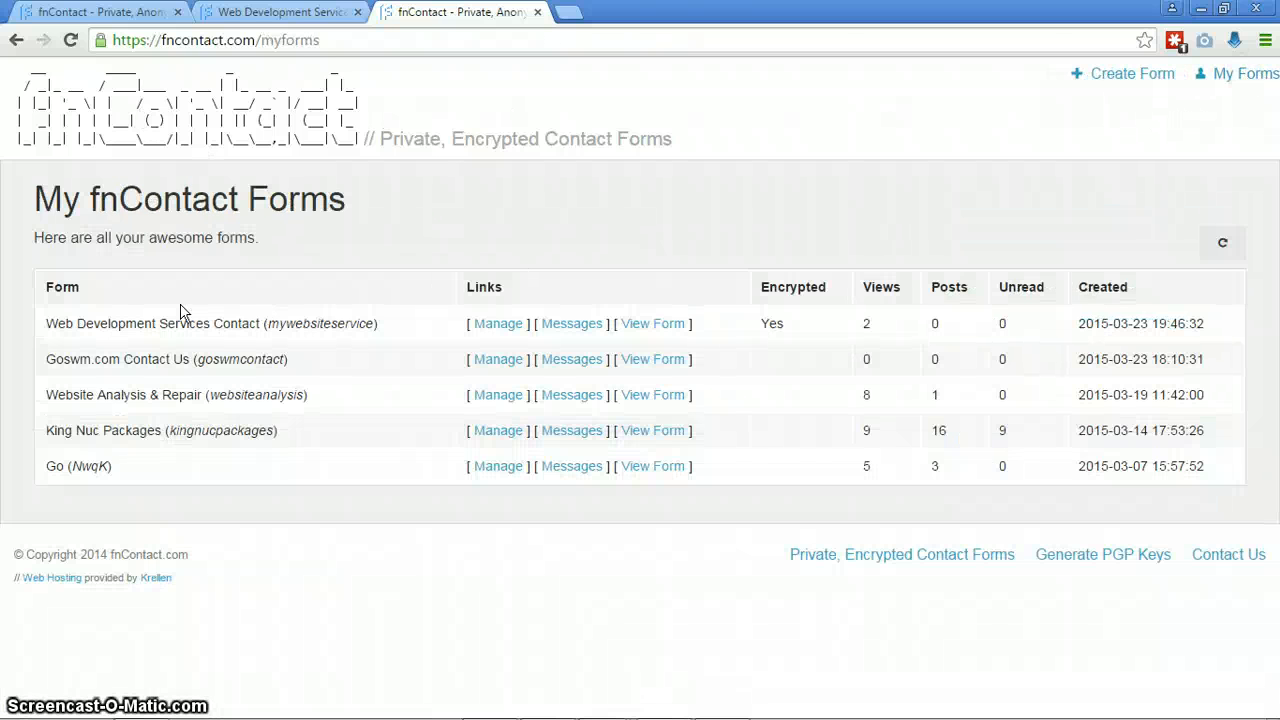
drag(45, 326, 306, 334)
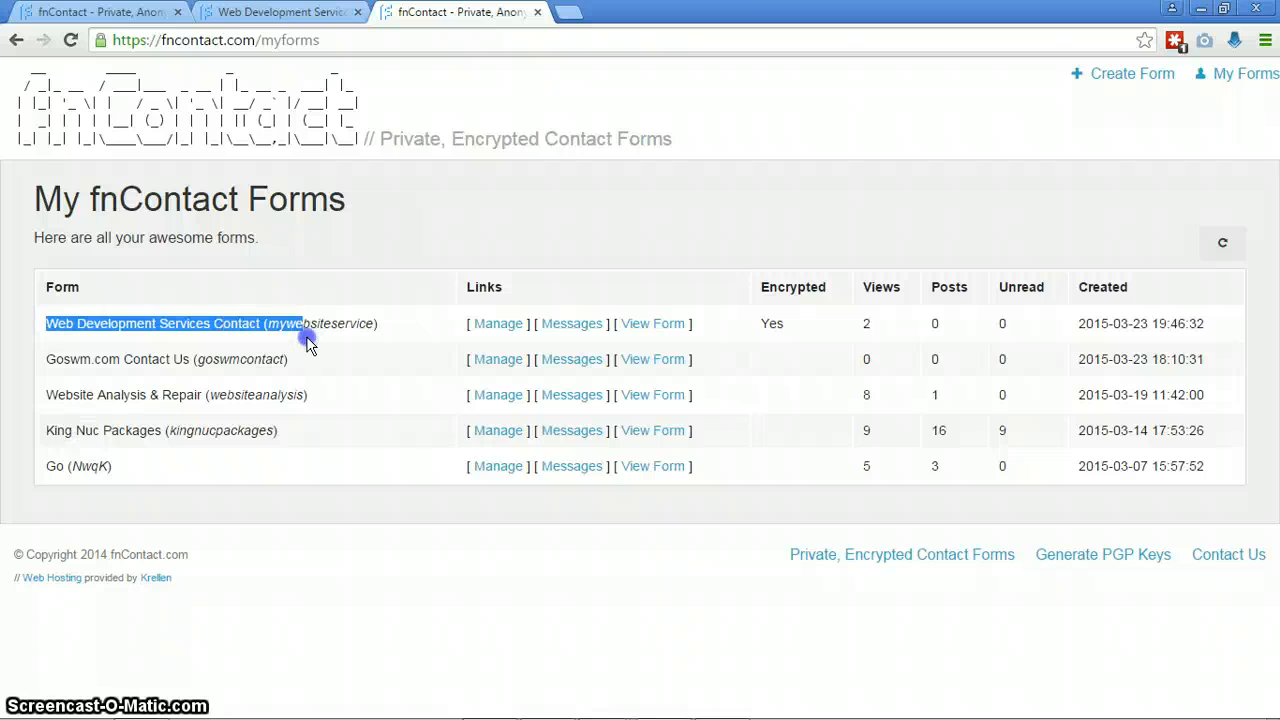
click(306, 340)
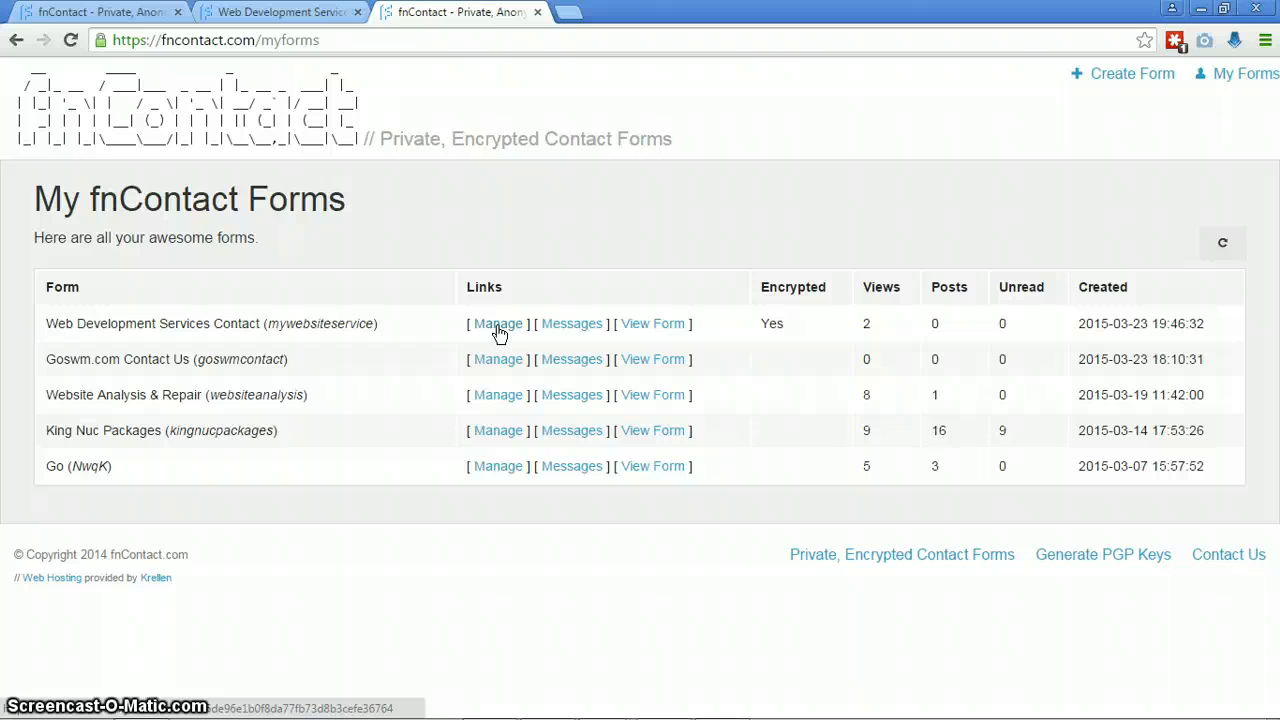
click(566, 326)
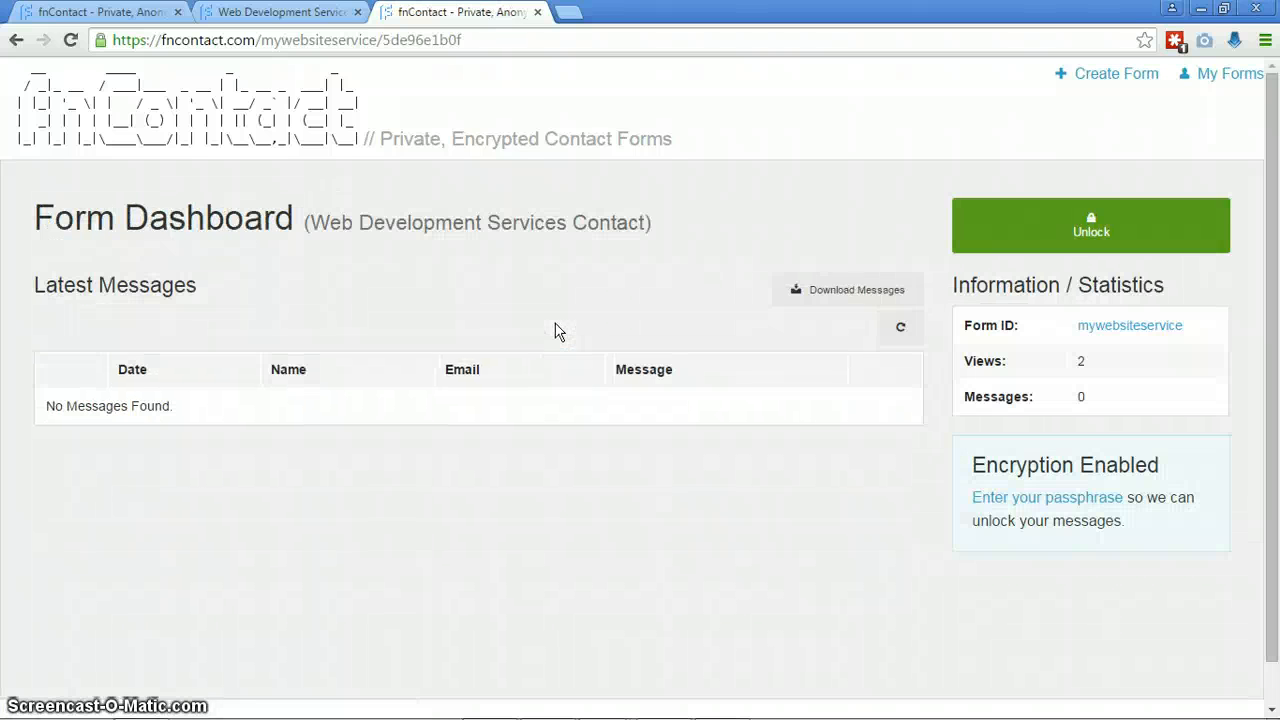
click(15, 41)
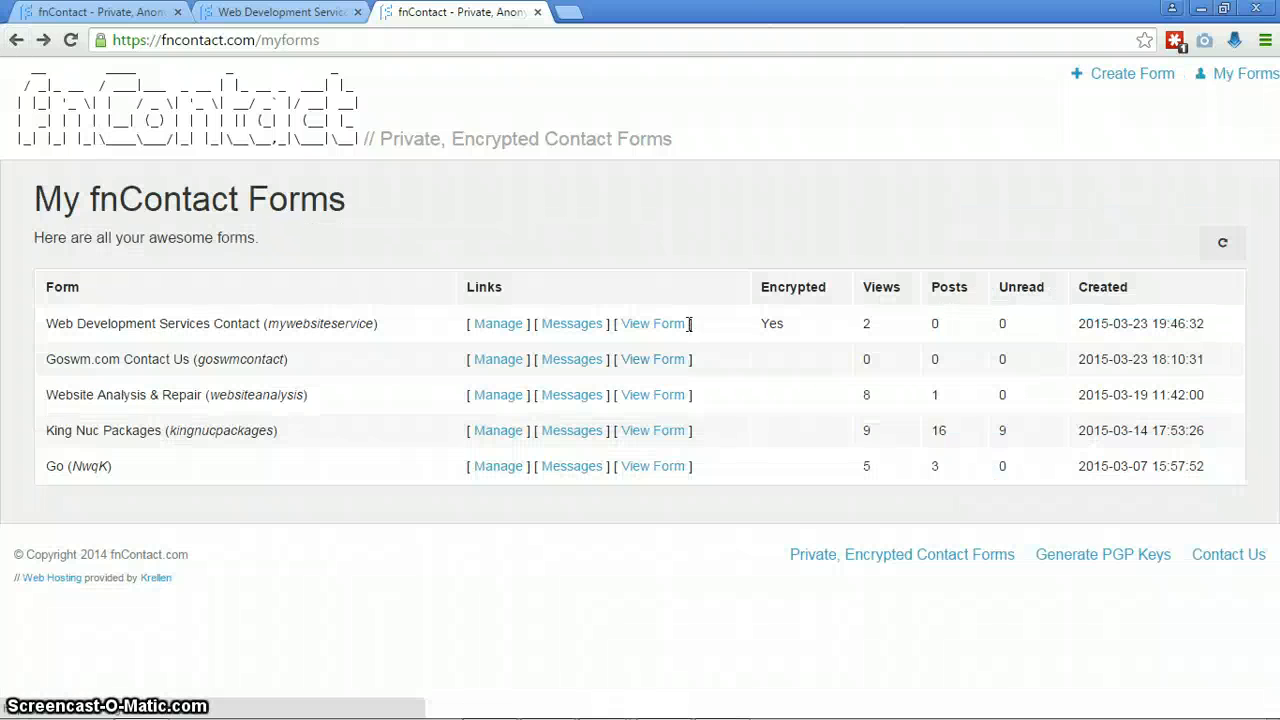
click(508, 322)
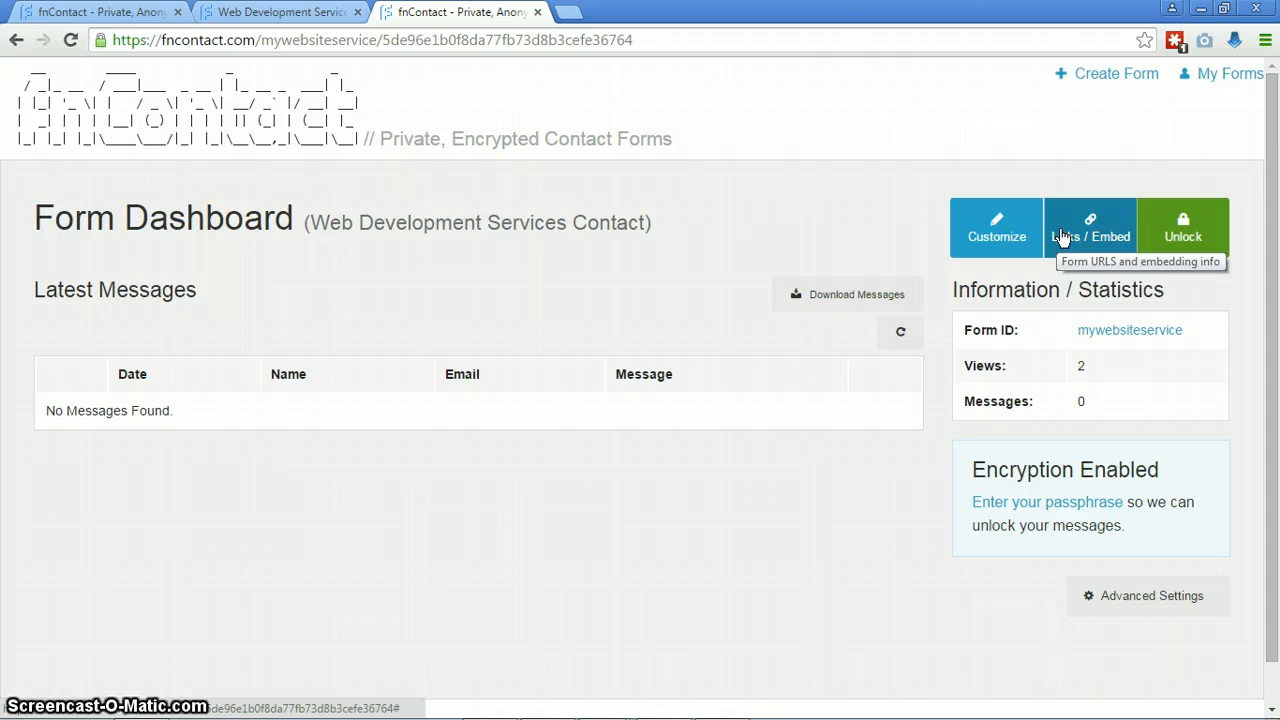
Copy the Public Contact Form URL from Links / Embed and load it in the Web Development Services tab.
click(1063, 237)
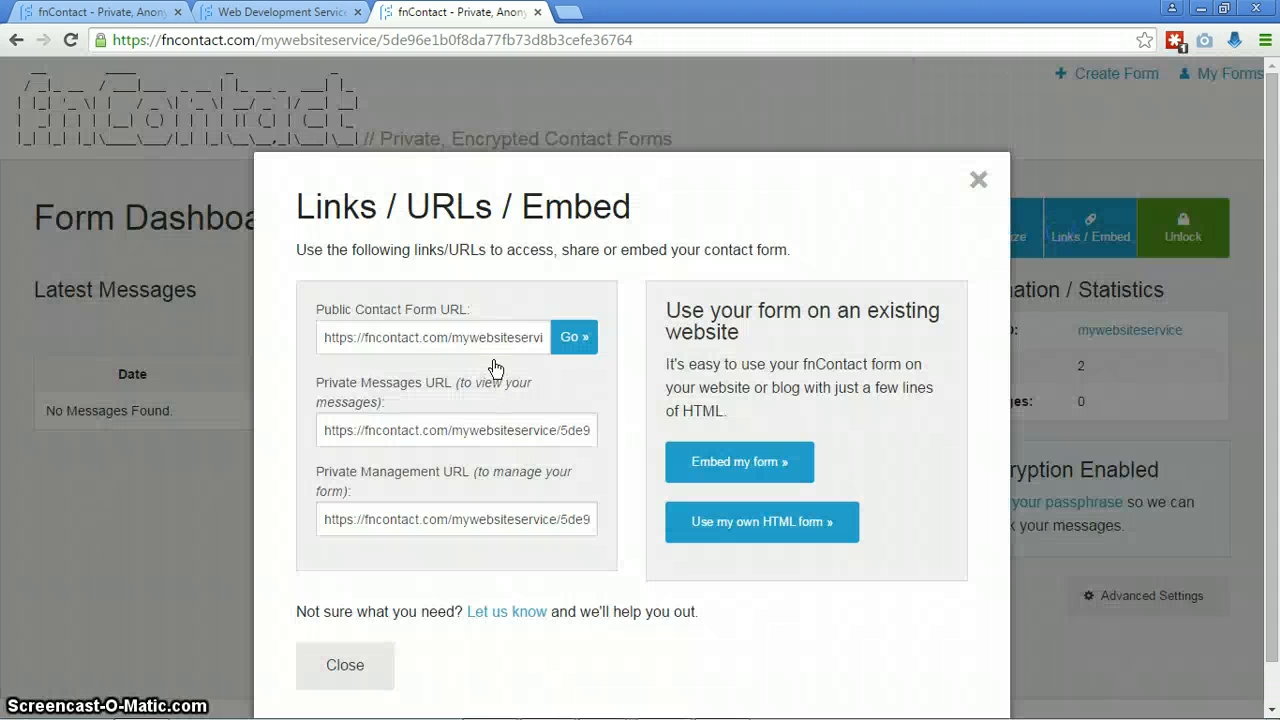
click(466, 337)
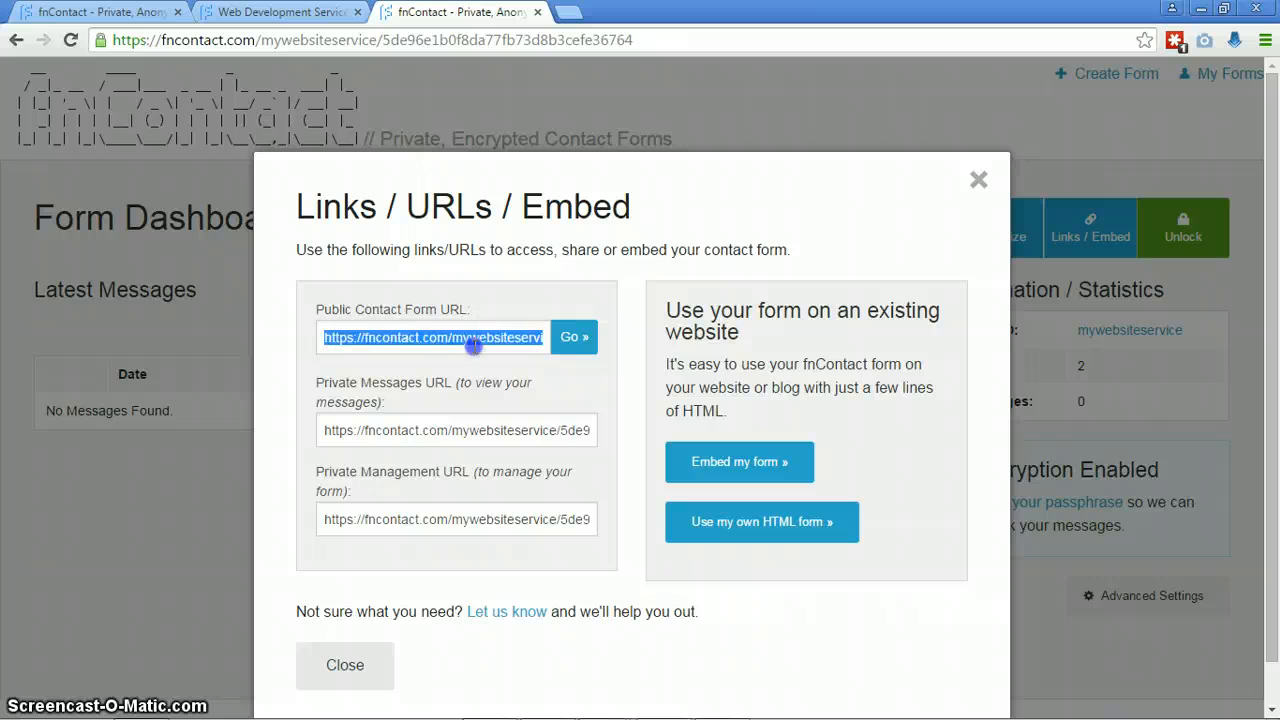
click(474, 345)
key(ctrl+c)
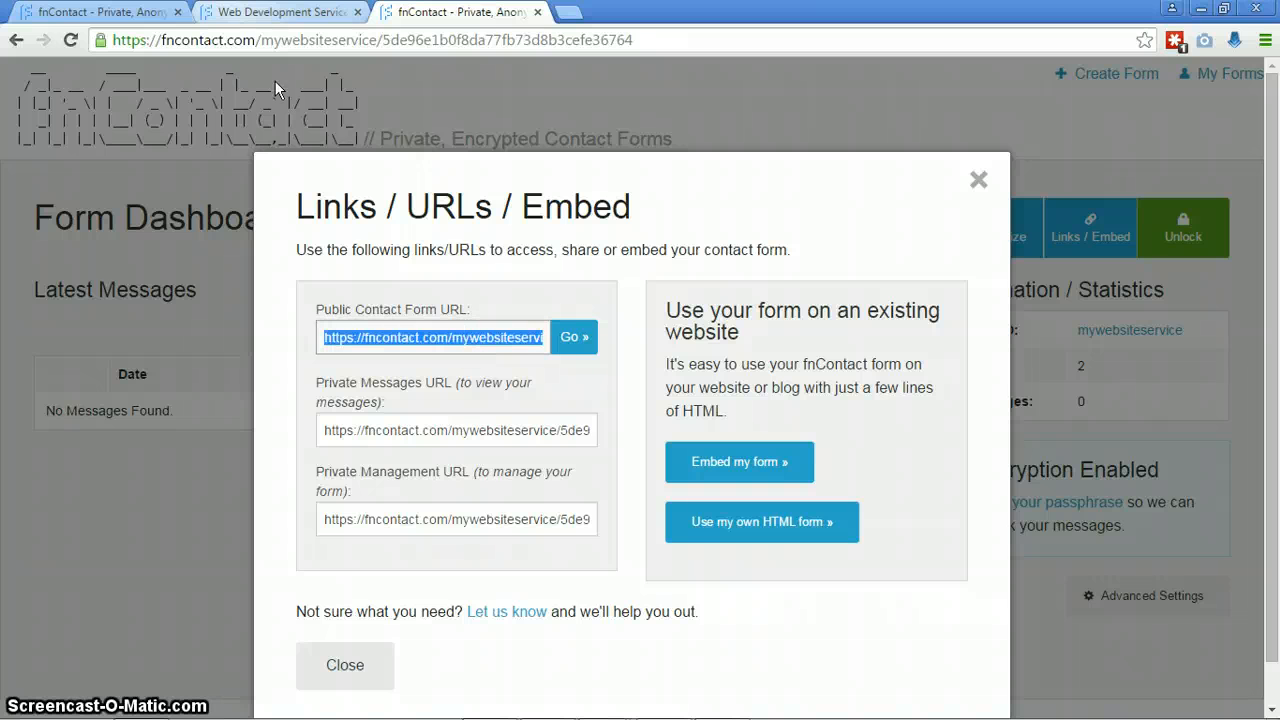
click(280, 12)
click(286, 46)
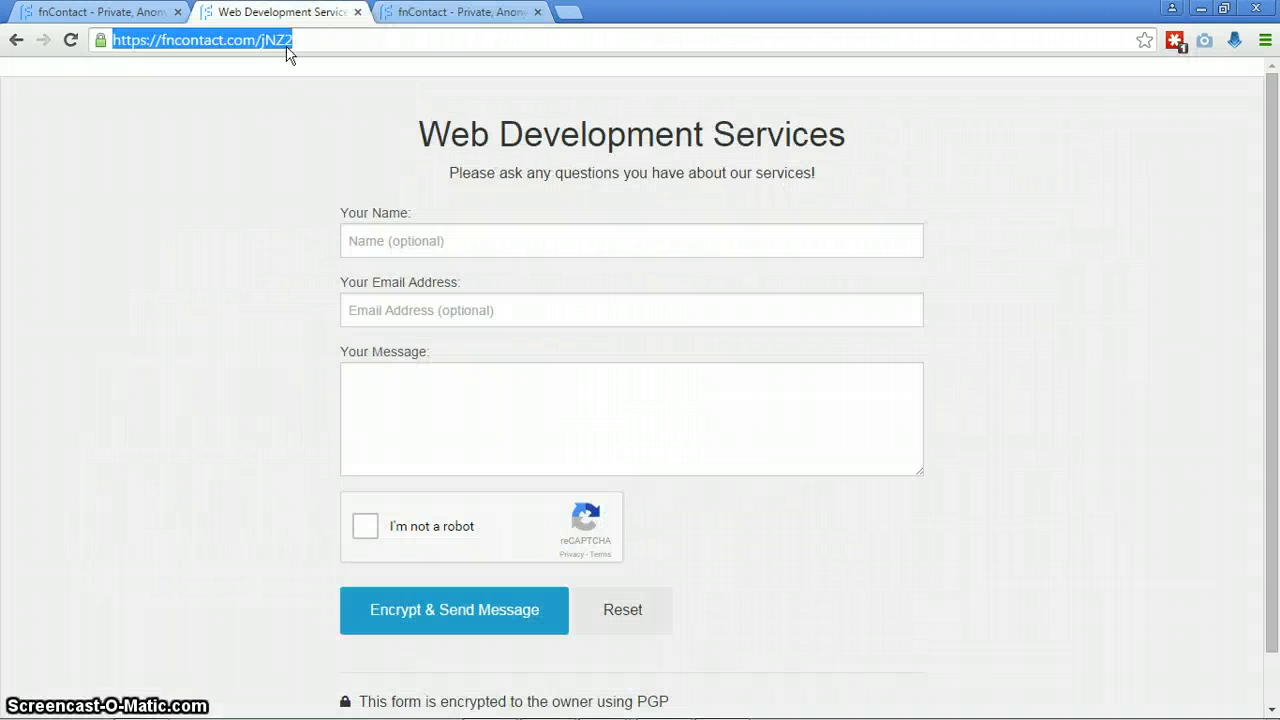
key(ctrl+v)
click(303, 76)
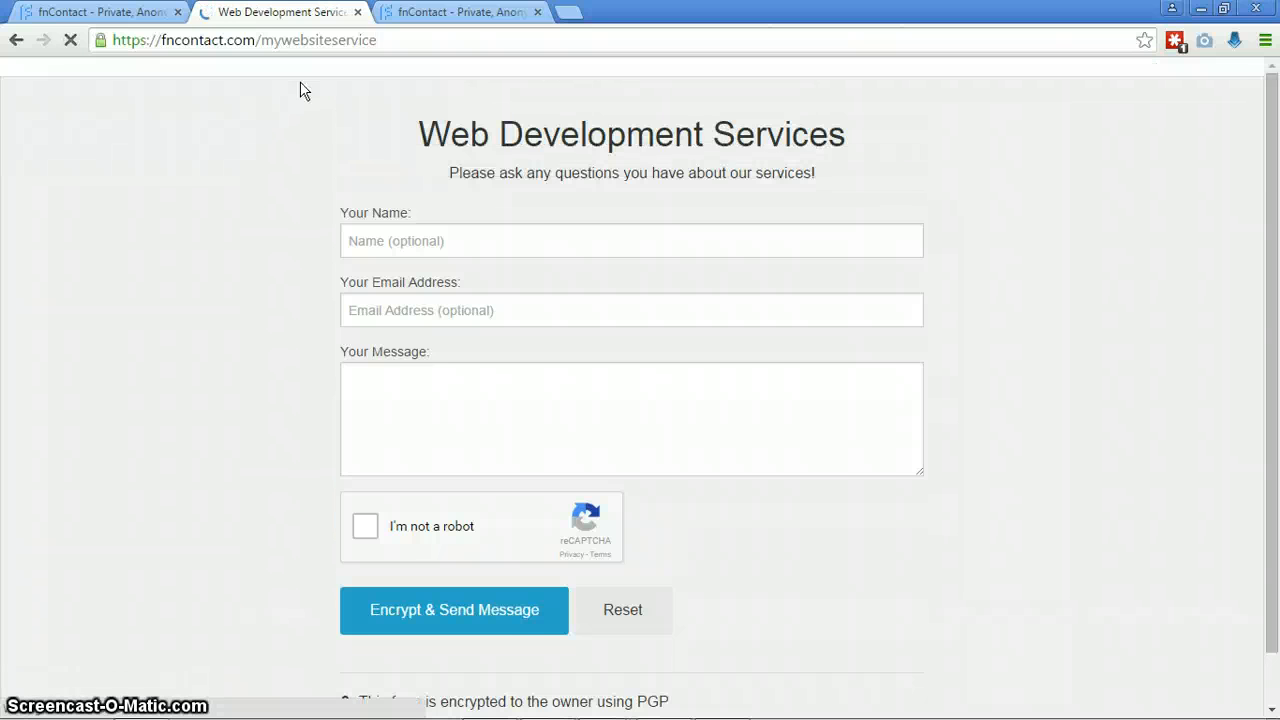
Back in the links dialog, select the whole Private Messages URL.
click(455, 12)
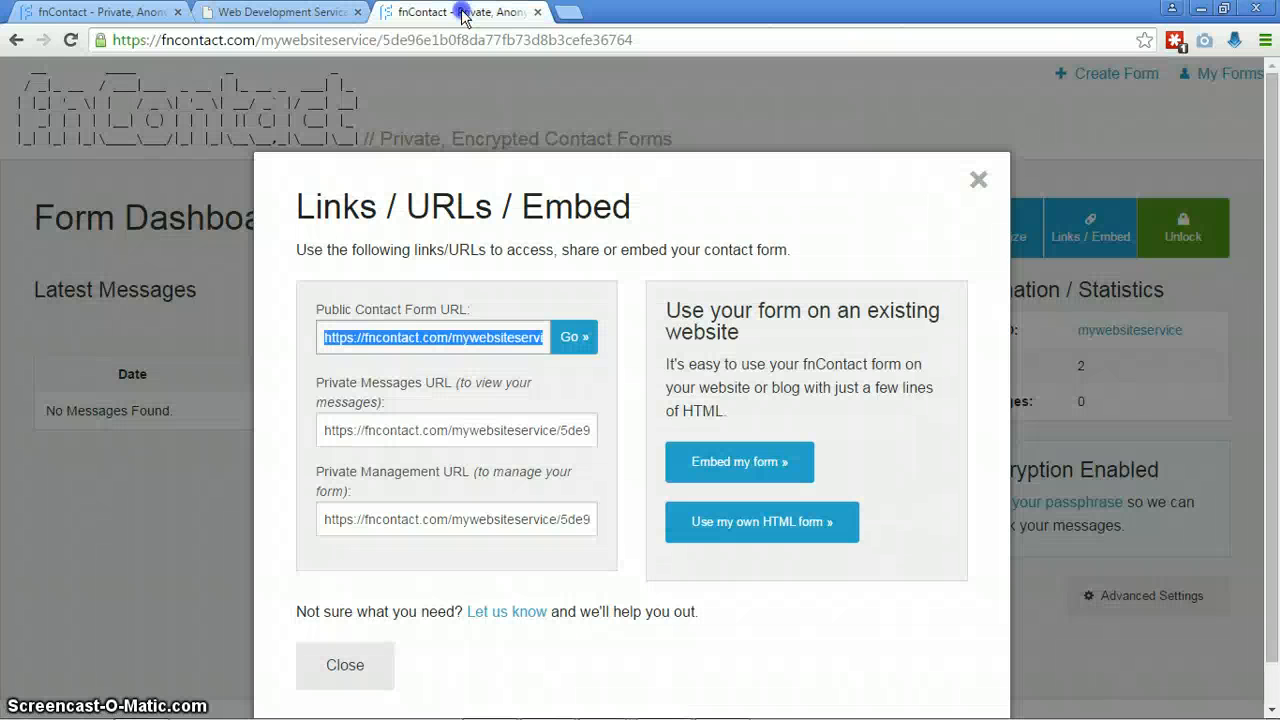
click(508, 432)
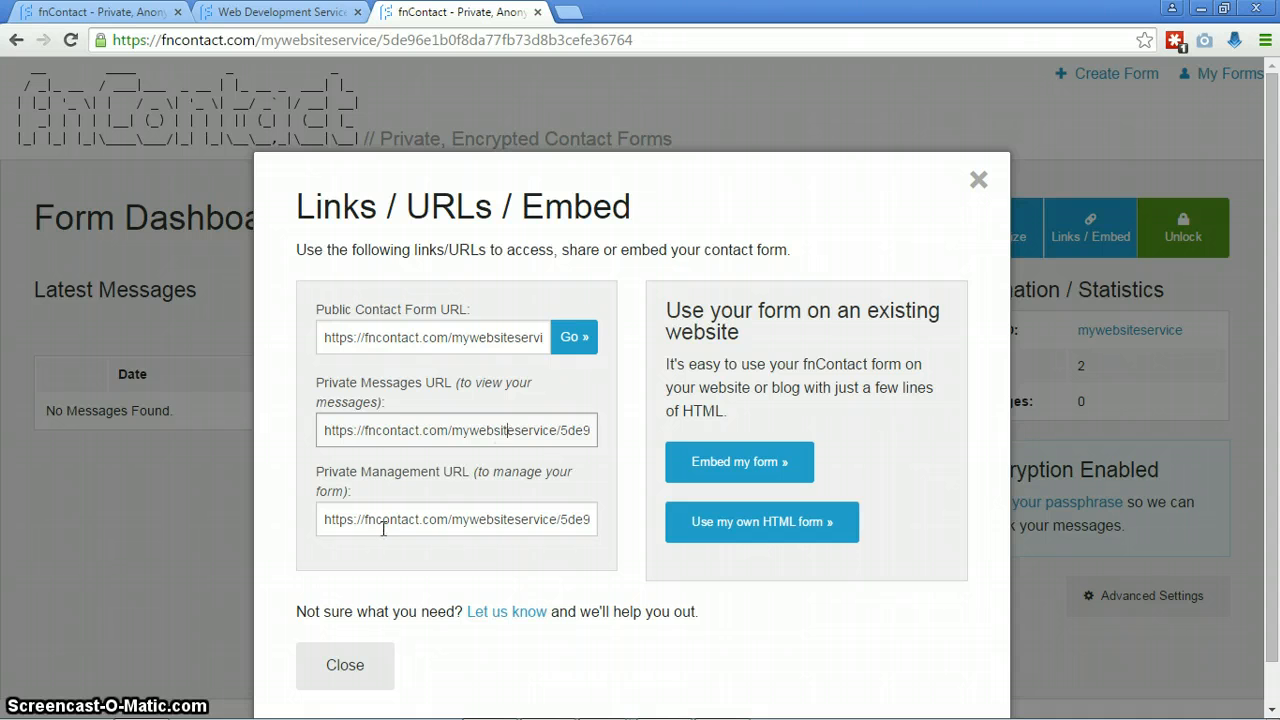
click(383, 436)
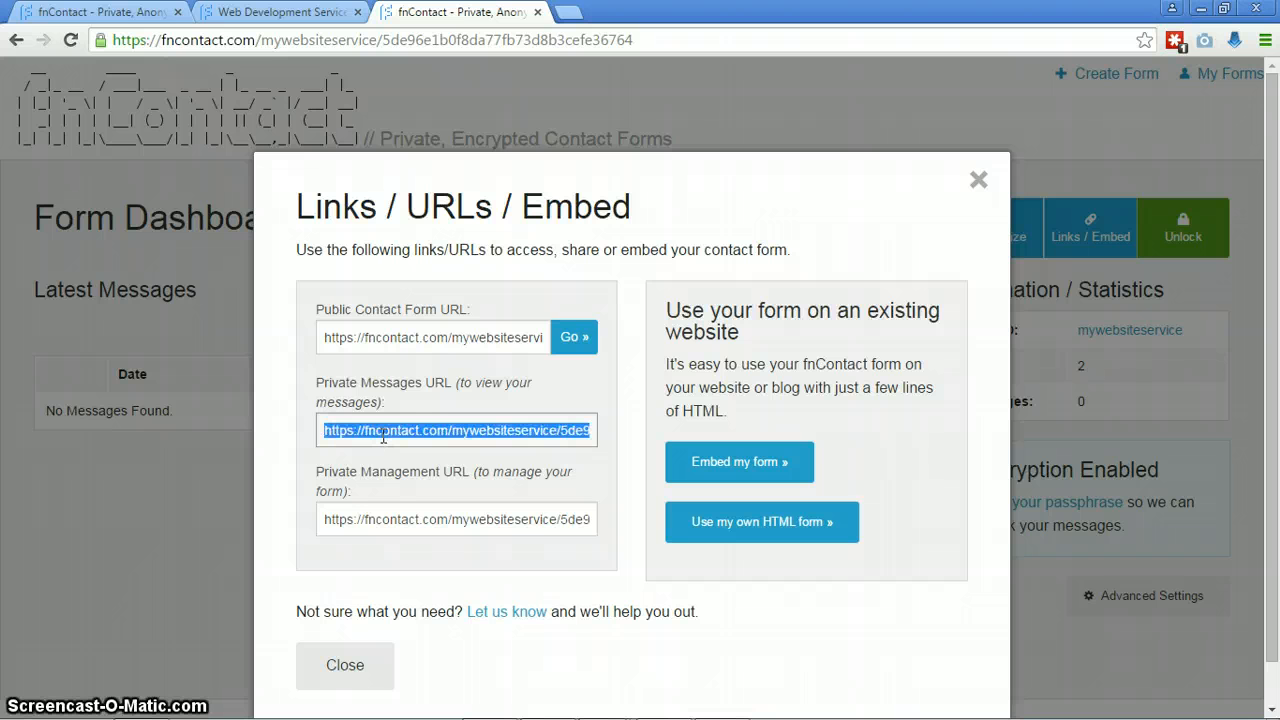
Open the Private Messages URL in a new tab, then return to the links dialog.
click(572, 13)
key(Return)
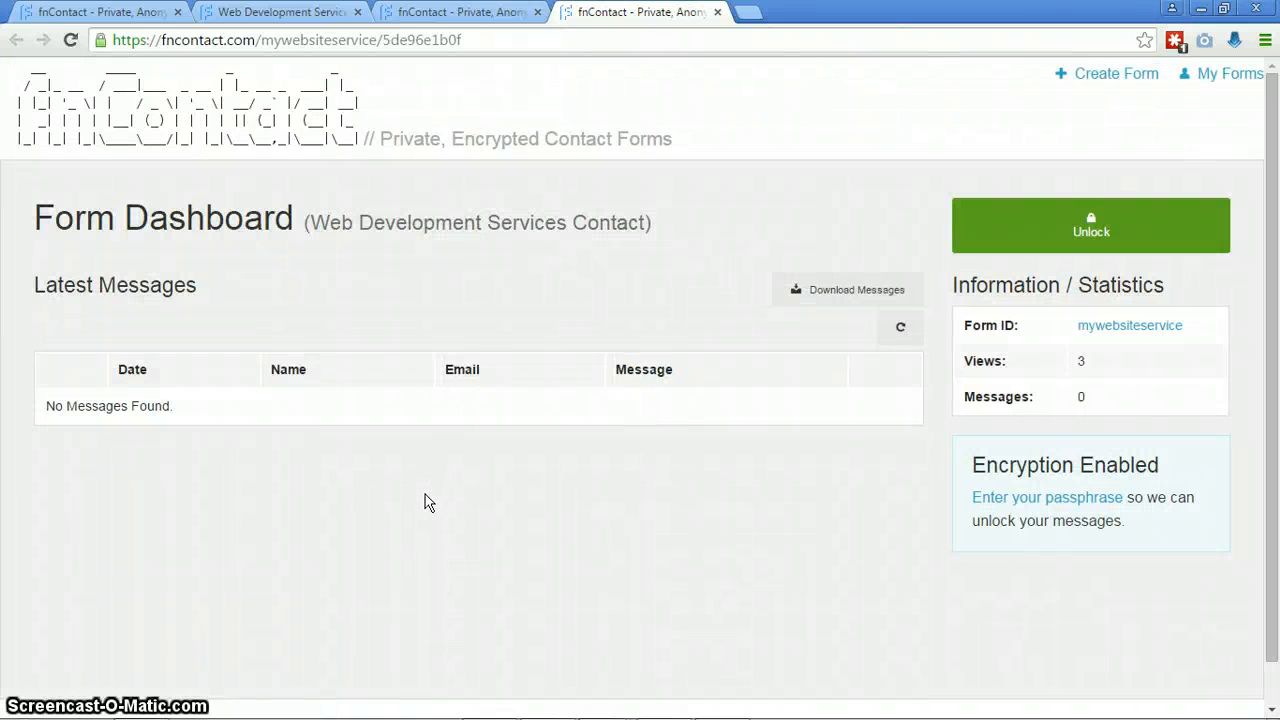
click(285, 12)
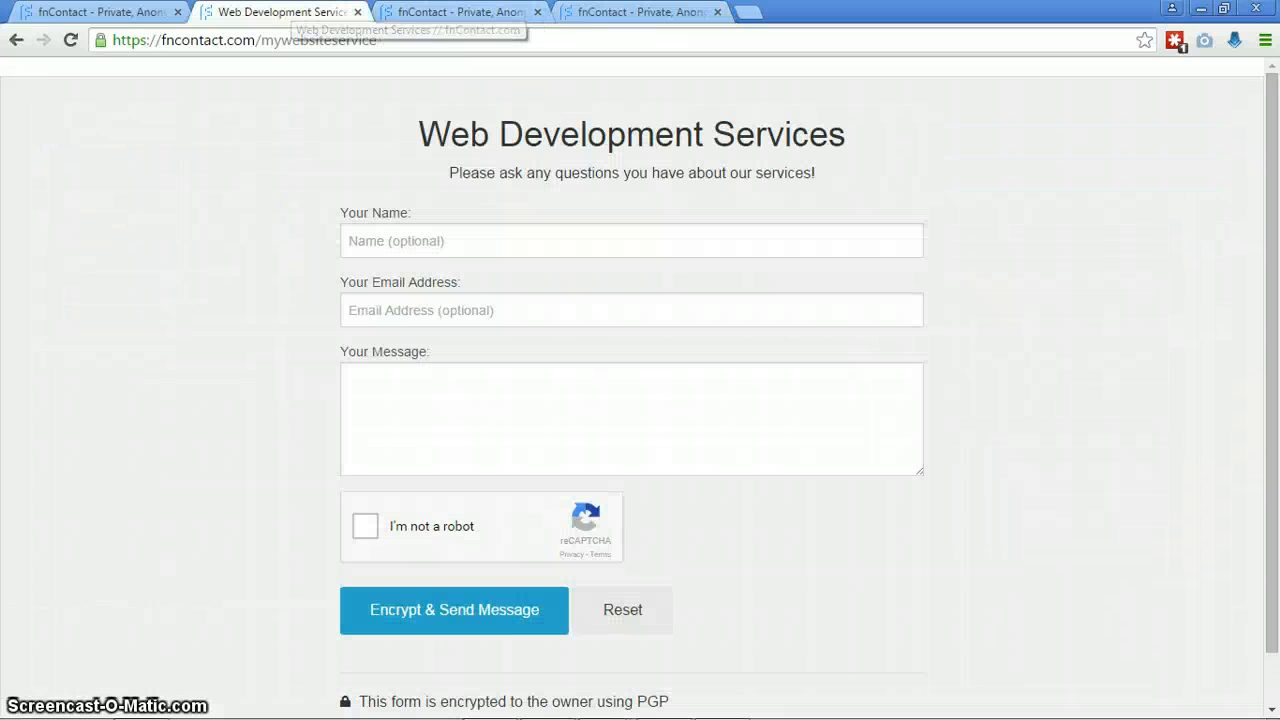
click(460, 12)
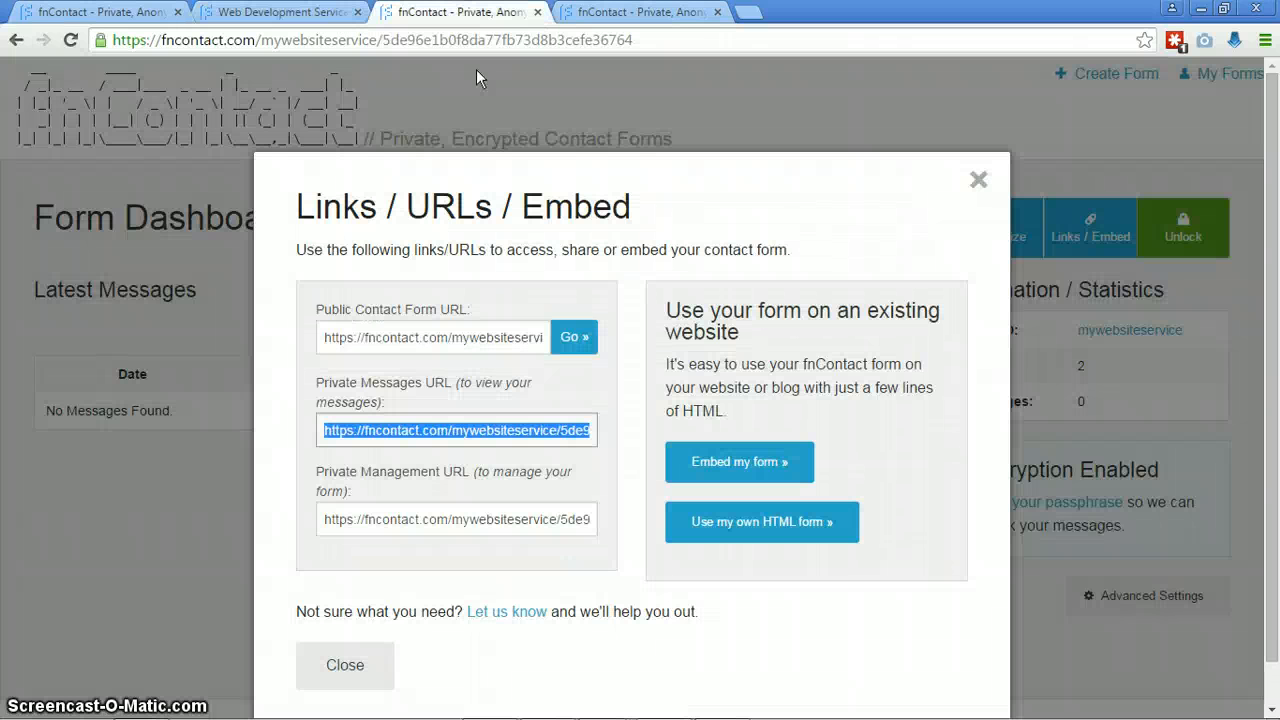
Load the Private Management URL in the fourth tab to show the form's management dashboard.
click(540, 519)
key(ctrl+a)
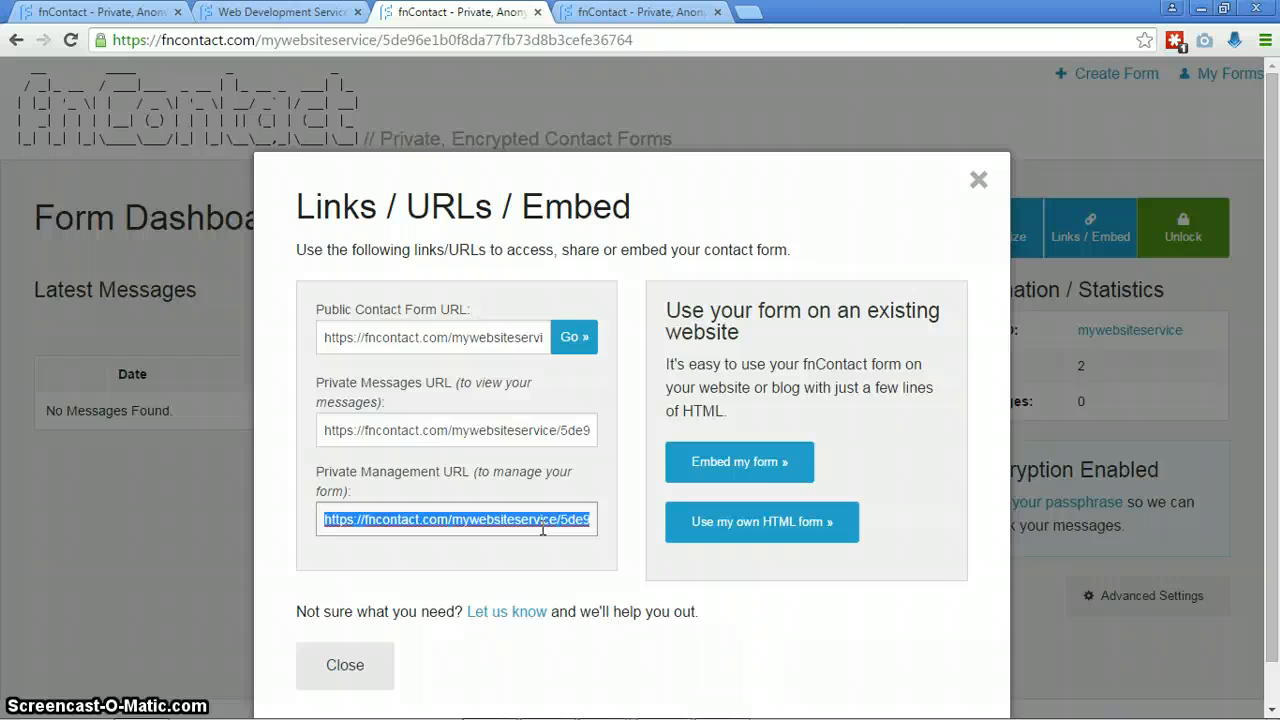
click(678, 12)
click(623, 40)
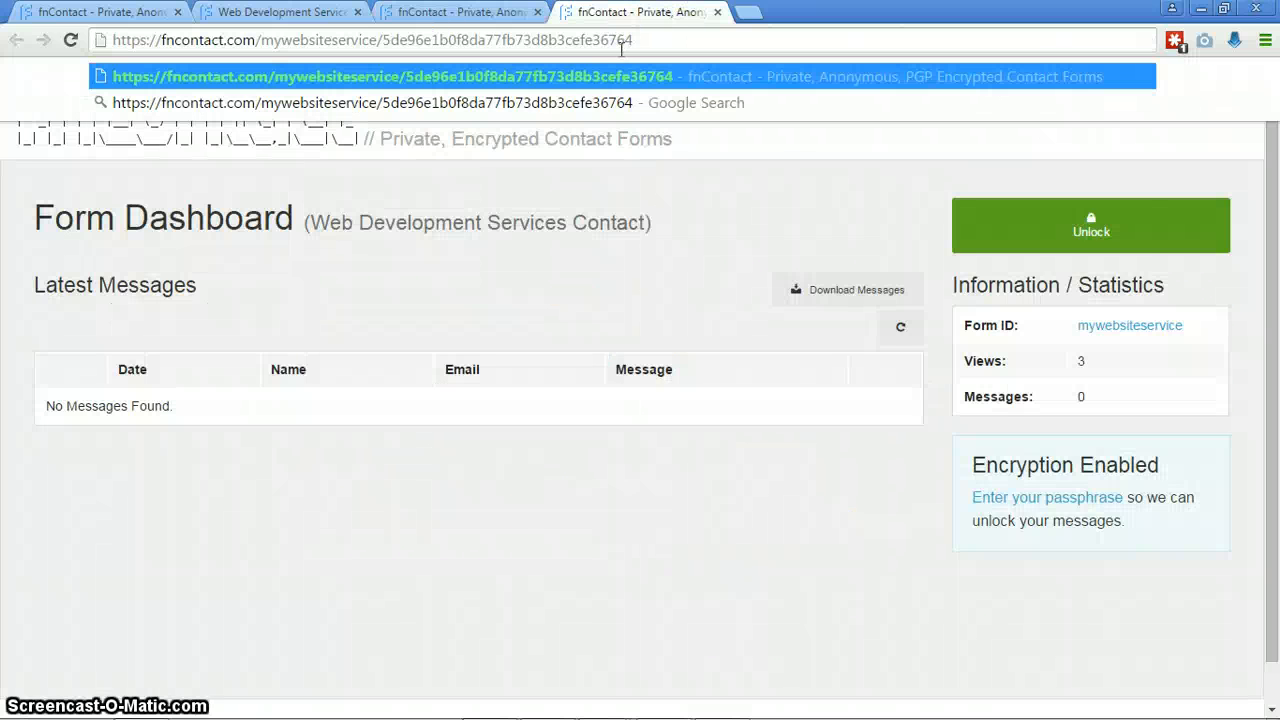
key(Return)
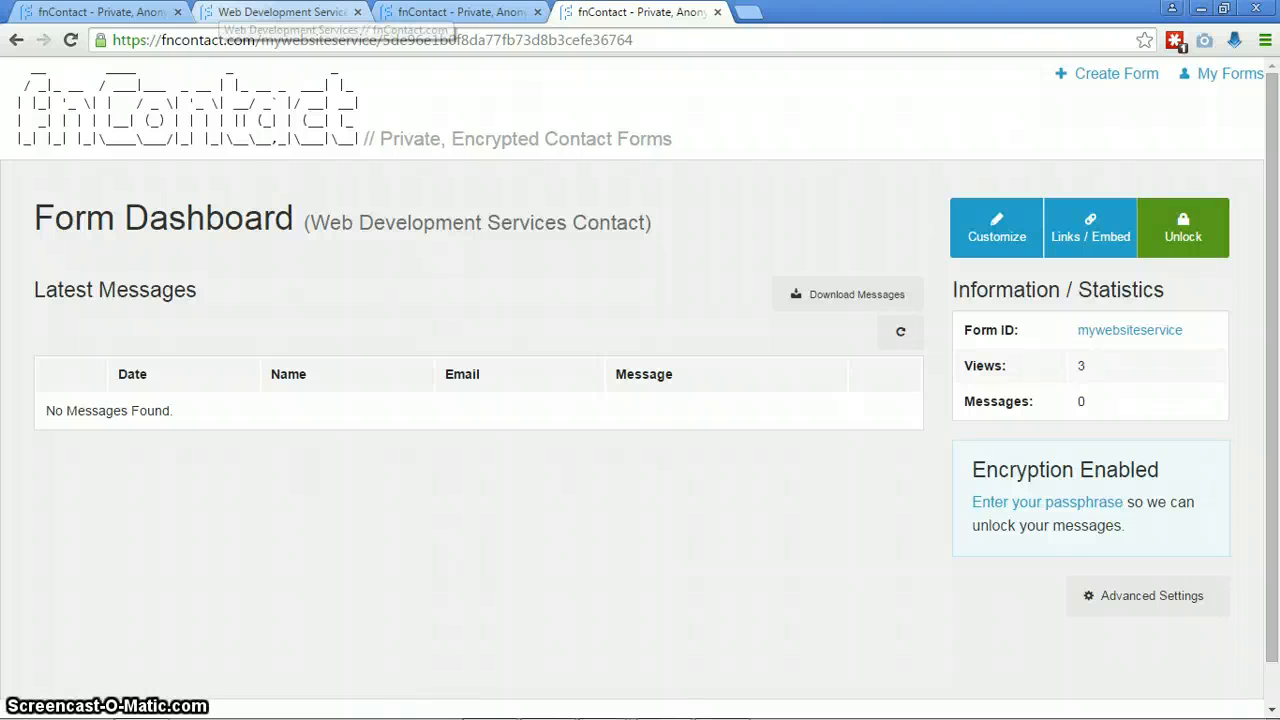
click(240, 16)
click(455, 12)
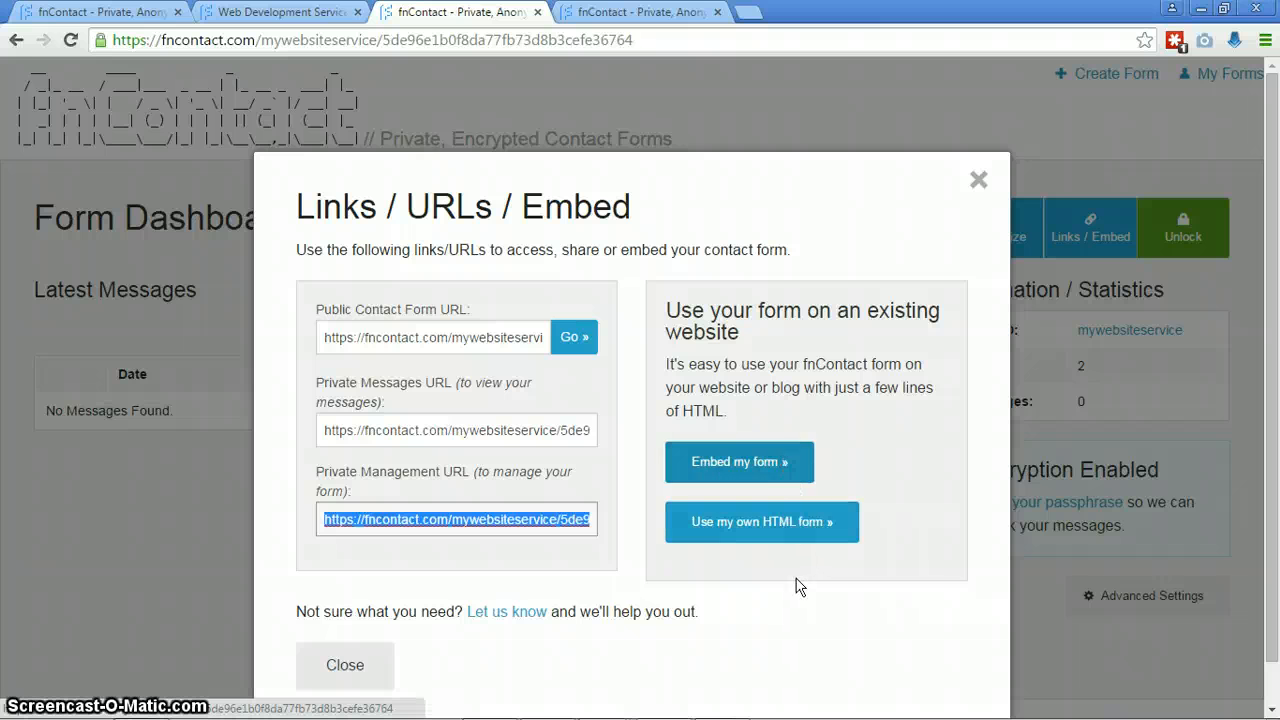
Copy all of the Basic Embedding code from the 'Embed my form' dialog.
click(770, 464)
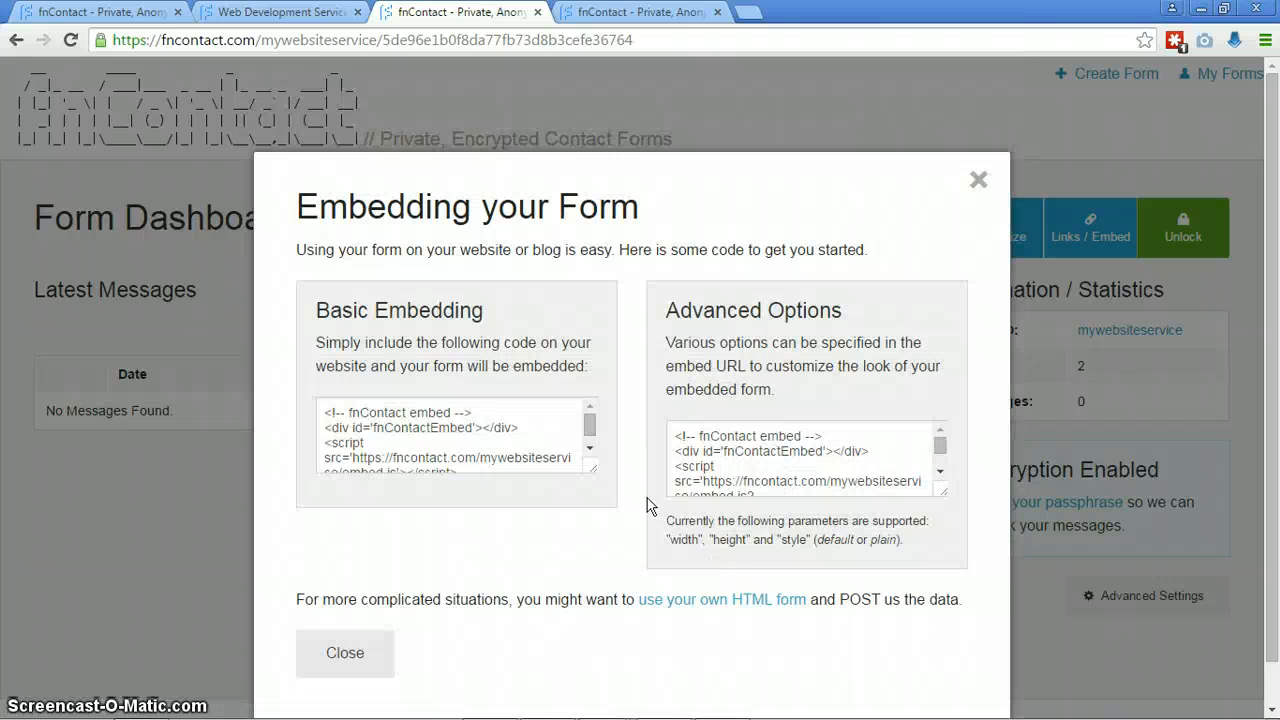
click(510, 441)
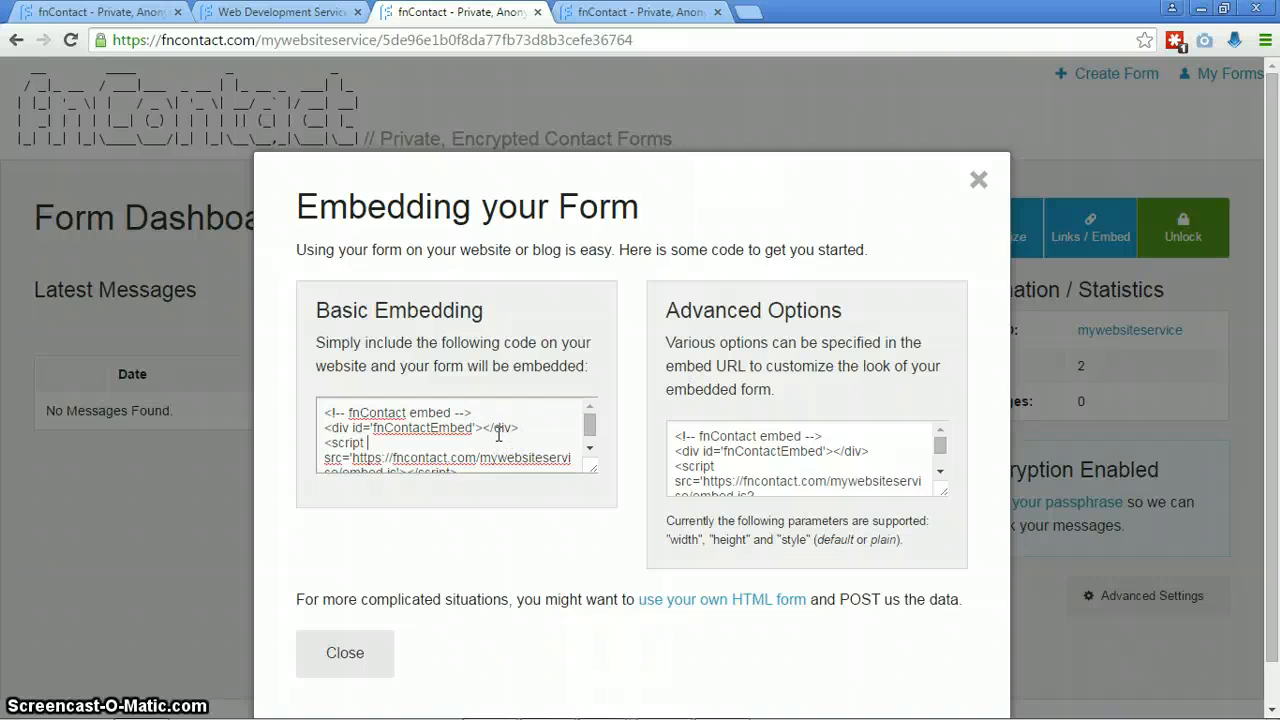
click(498, 434)
key(ctrl+a)
key(ctrl+c)
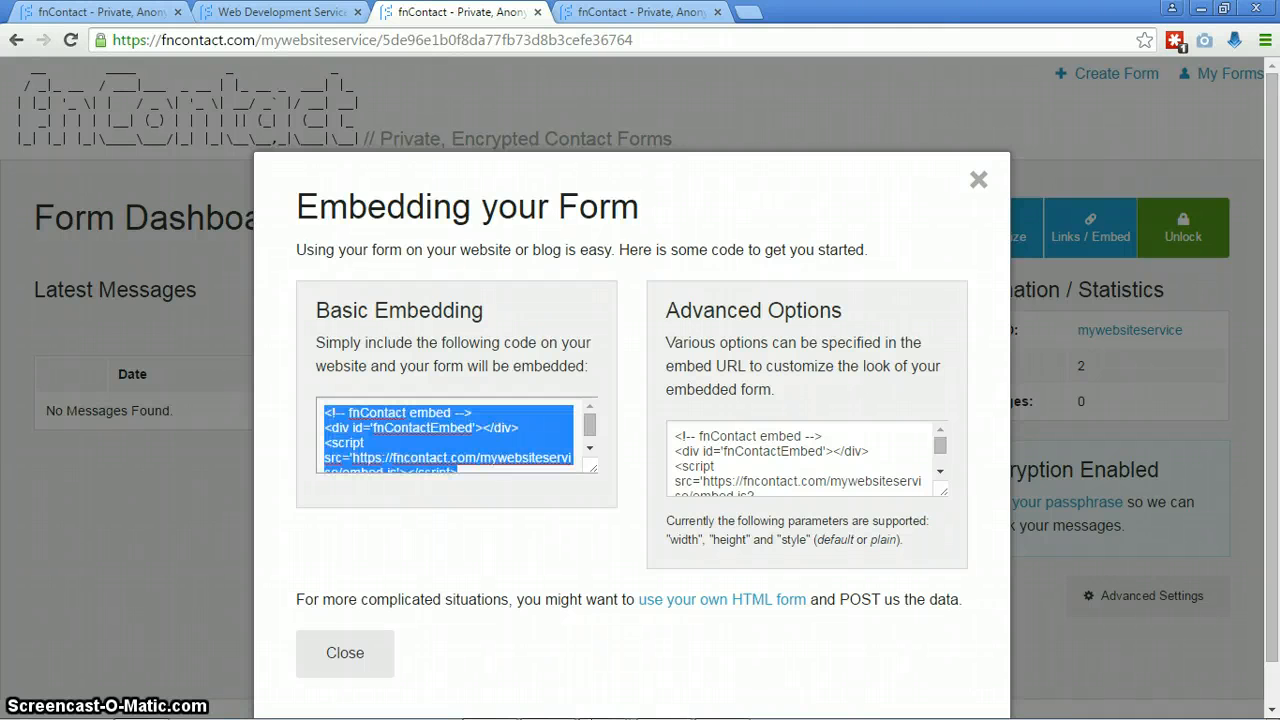
click(547, 714)
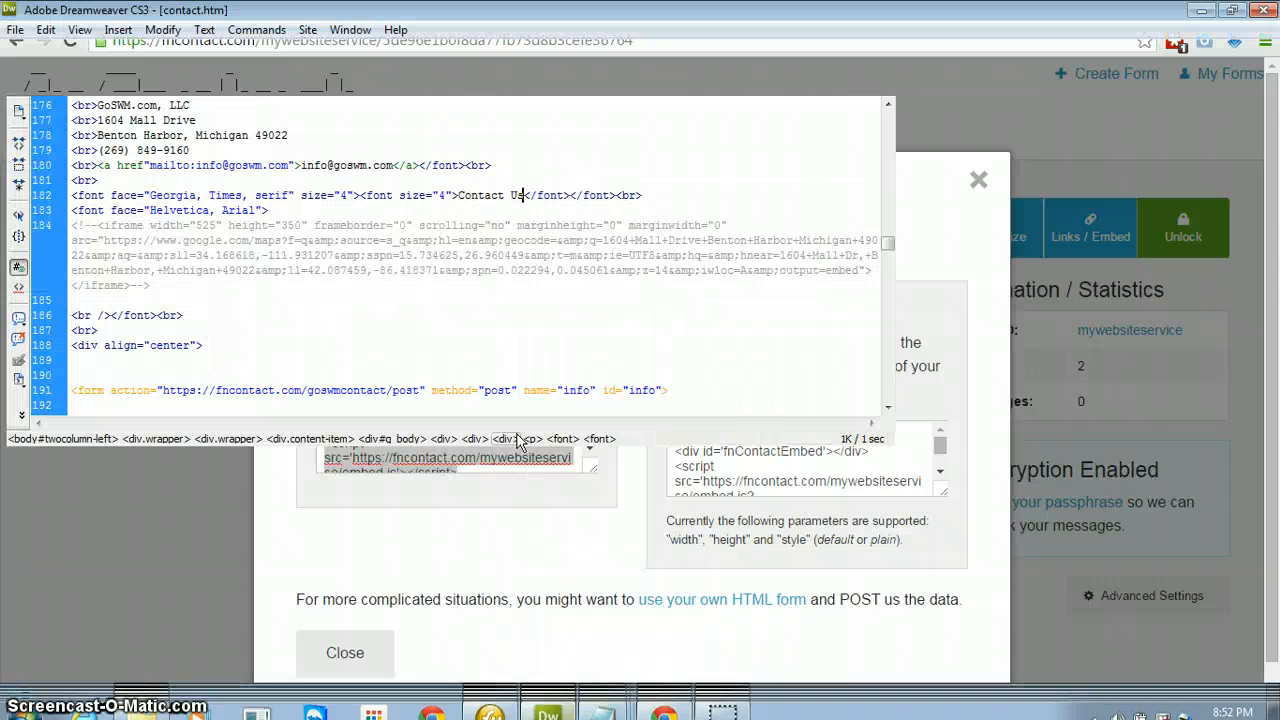
Replace contact.htm's <form>…</form> block with the pasted fnContact embed code and save.
scroll(341, 338, down, 4)
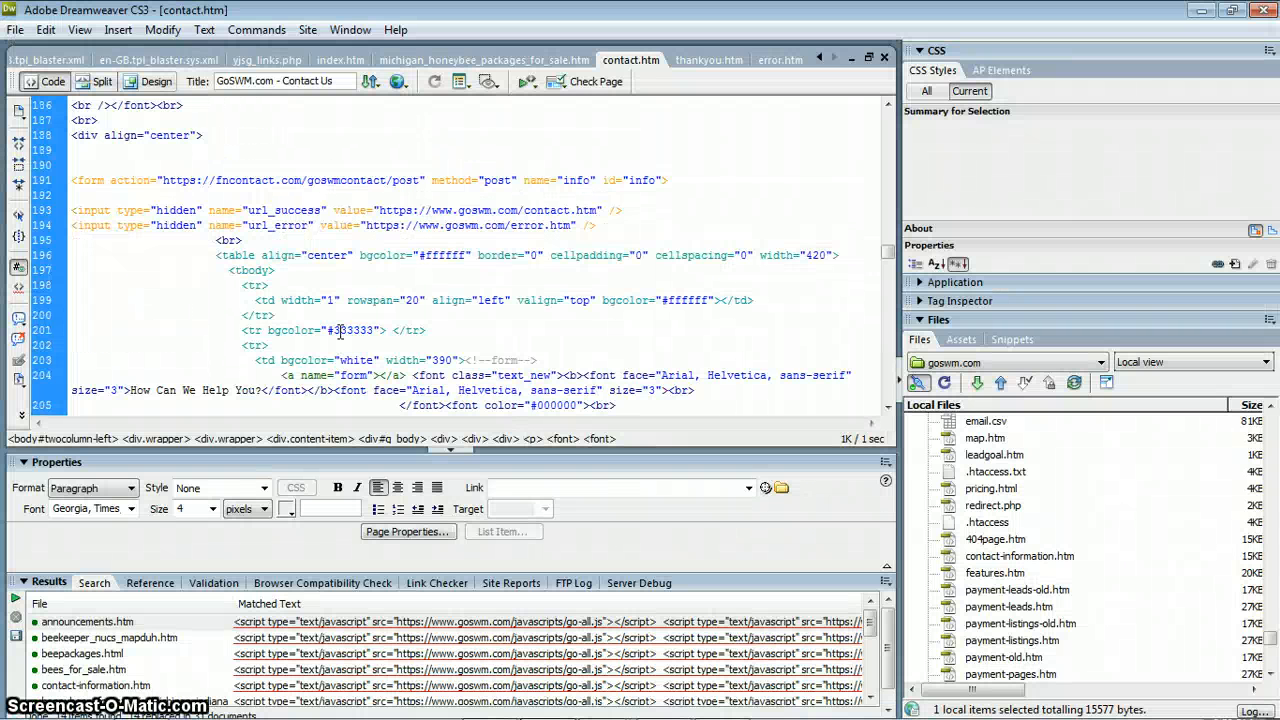
click(72, 181)
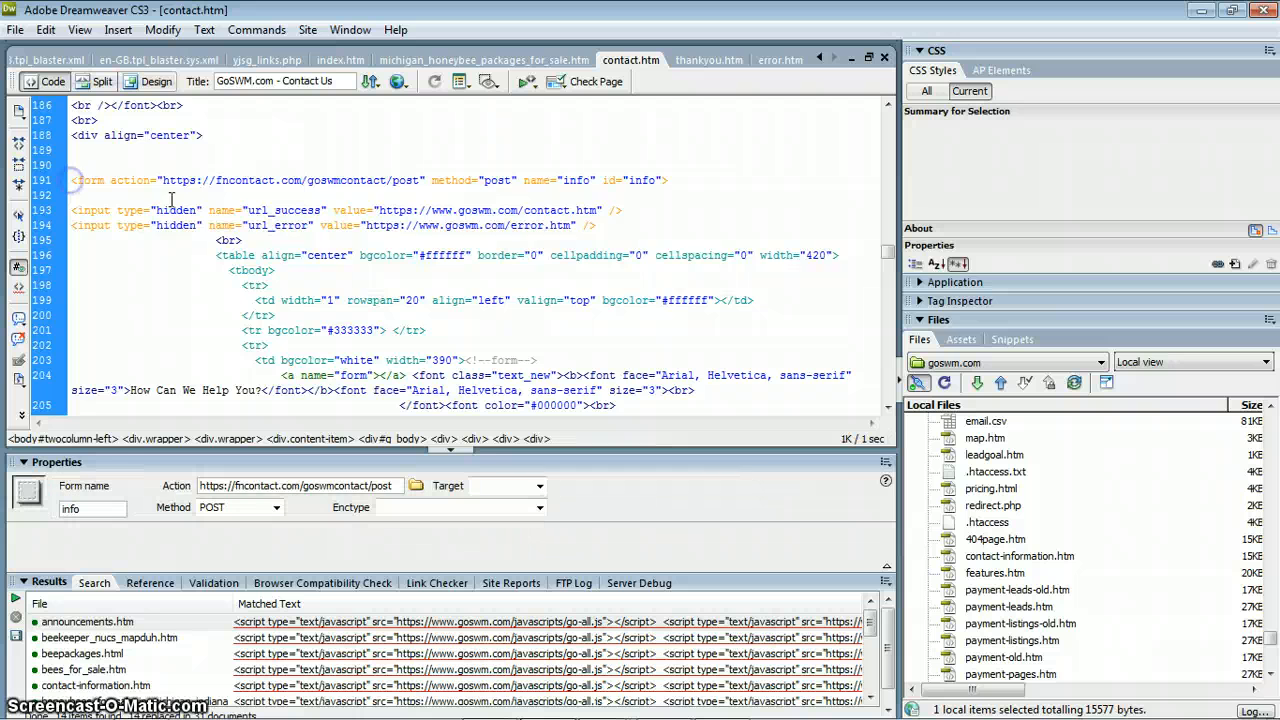
scroll(192, 246, down, 20)
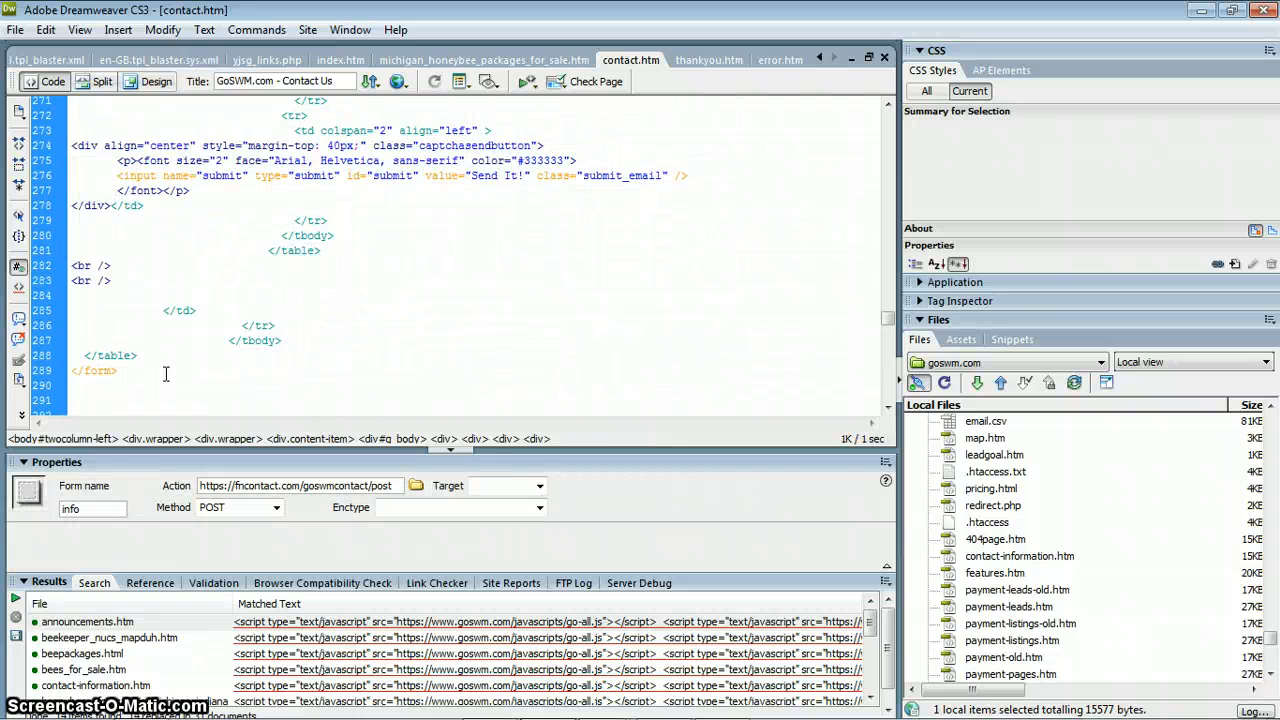
shift+click(166, 373)
key(ctrl+v)
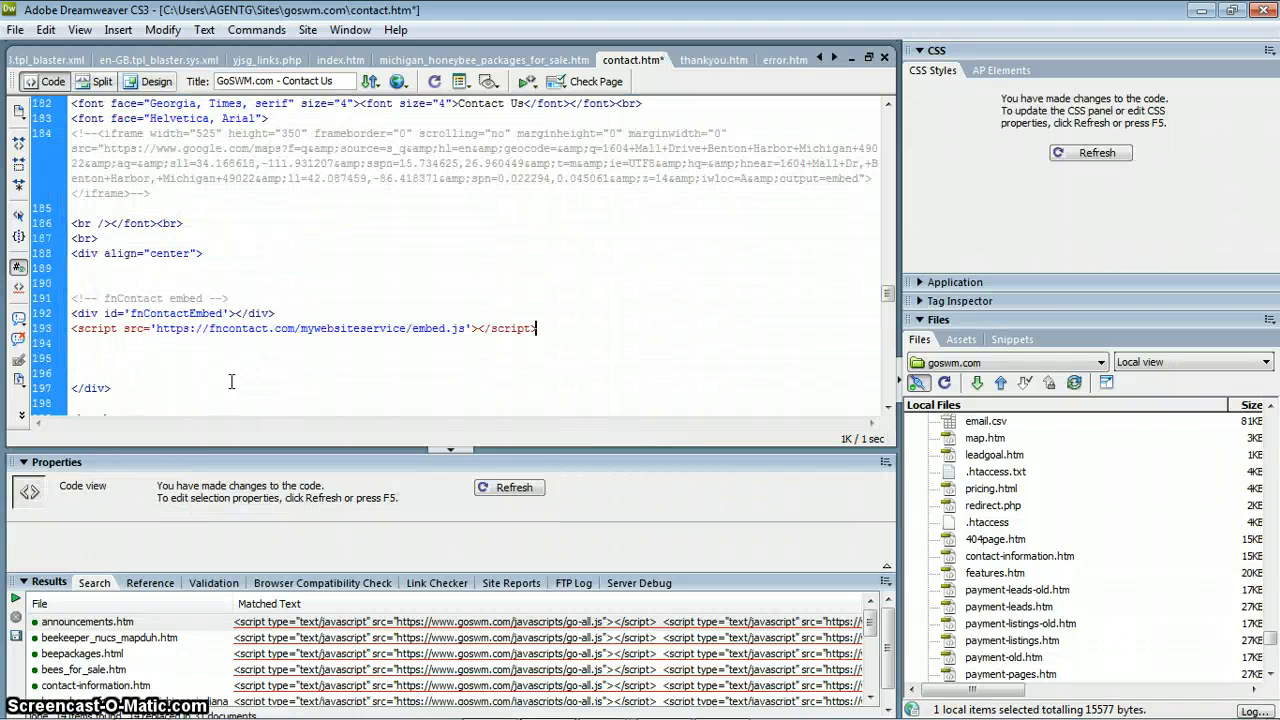
drag(557, 328, 30, 302)
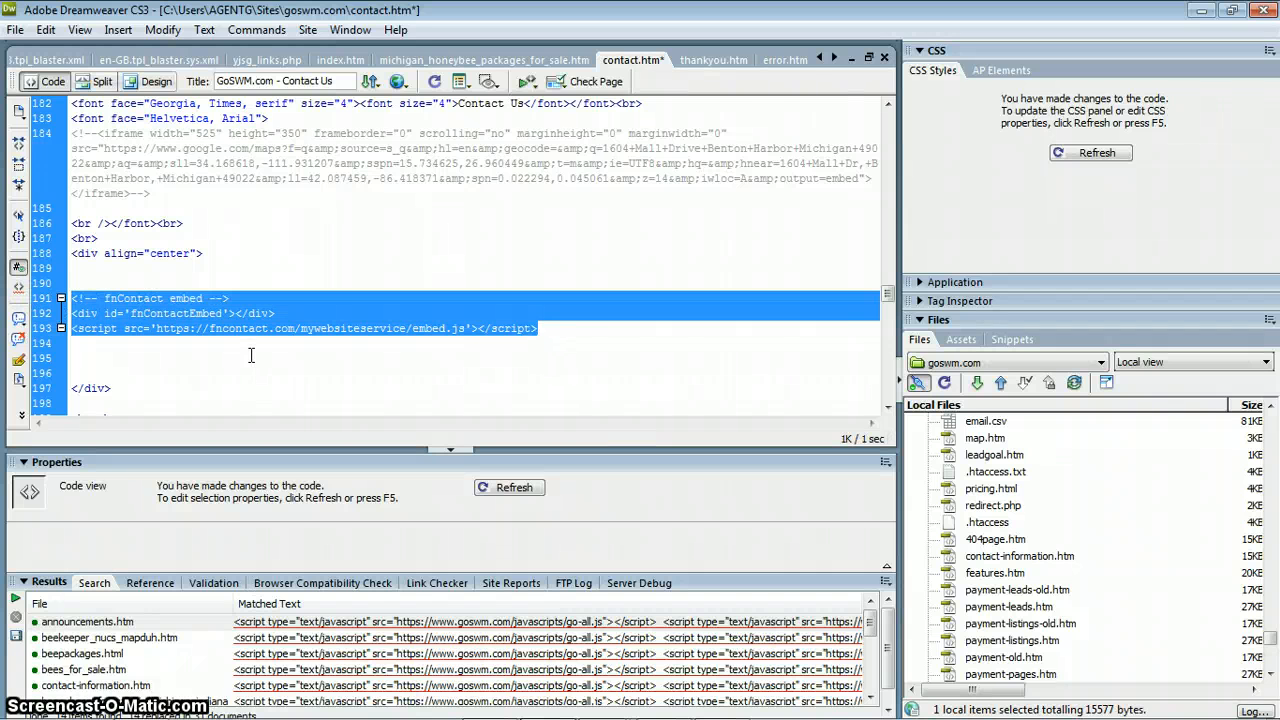
key(ctrl+s)
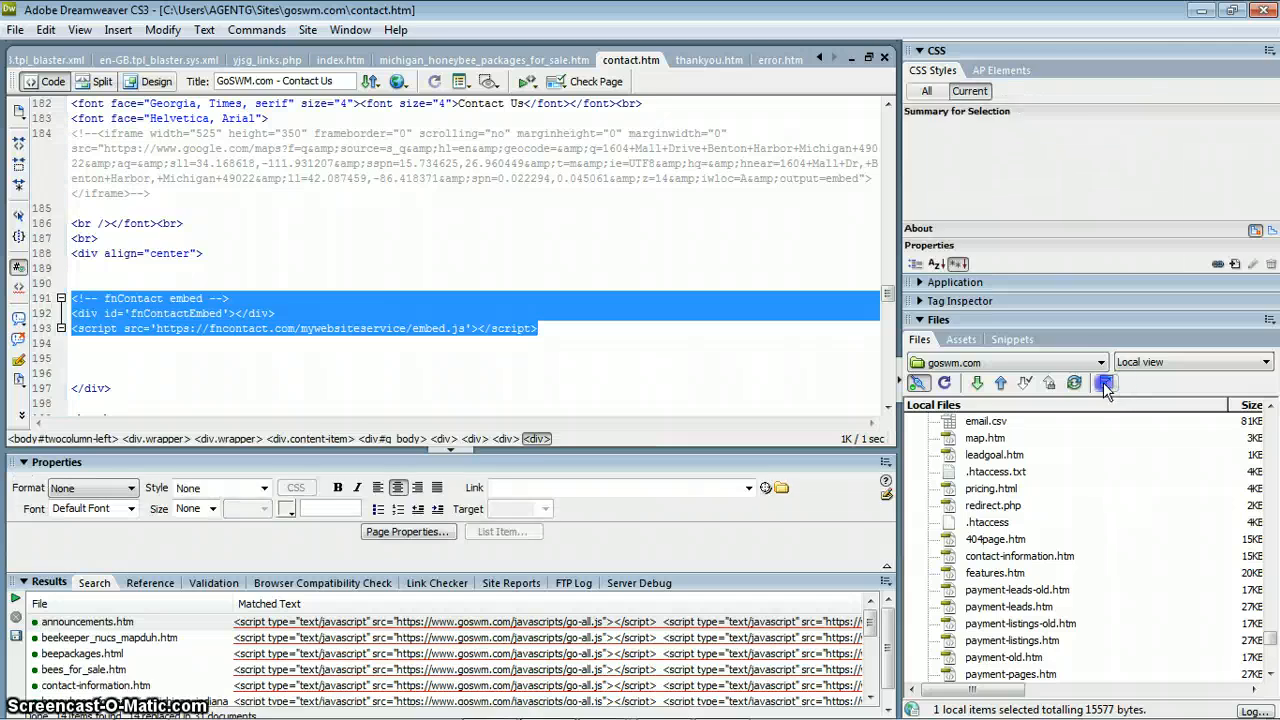
Upload contact.htm from Local Files to the remote goswm.com site.
click(1104, 384)
click(830, 600)
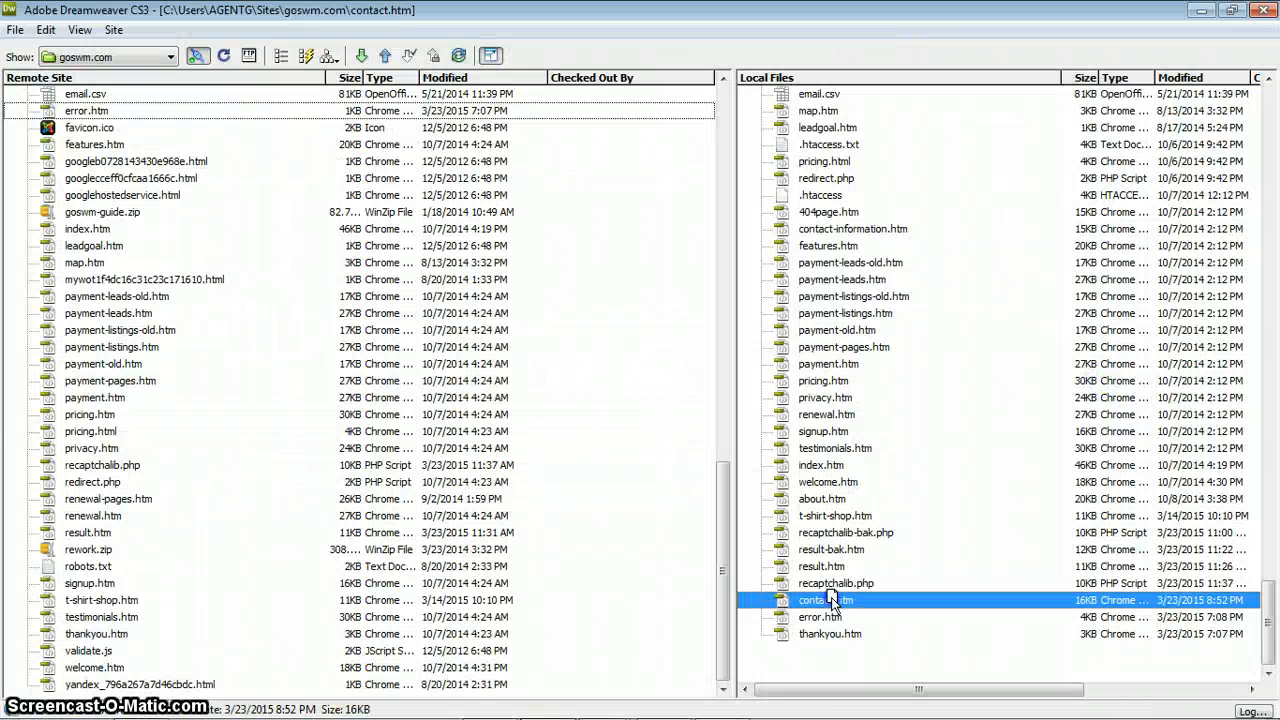
drag(830, 600, 64, 431)
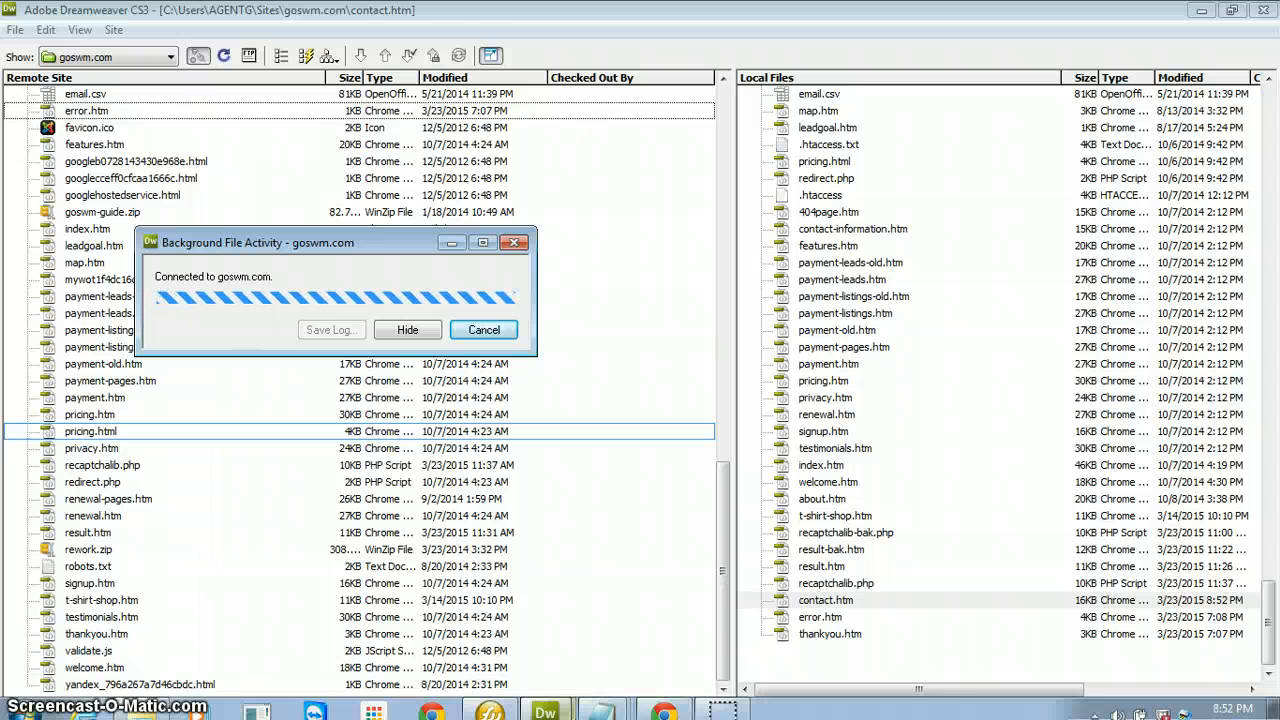
click(663, 711)
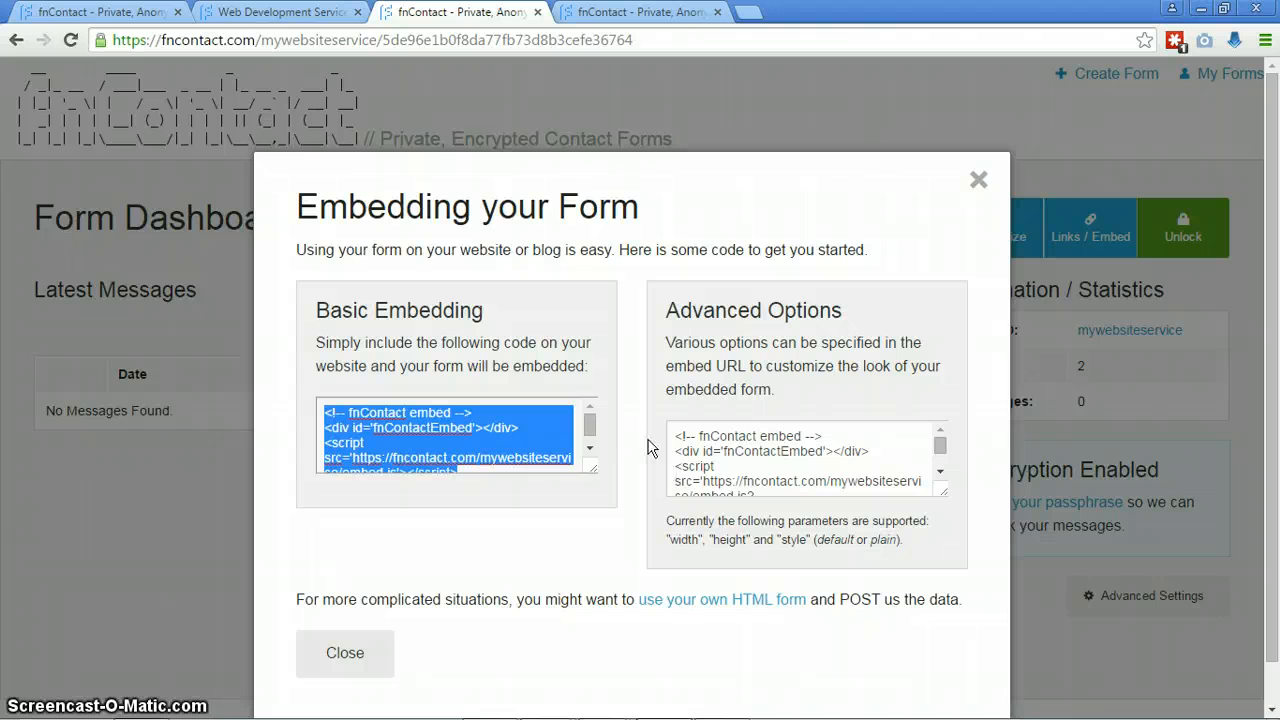
Load goswm.com/contact.htm in a new tab, reload it, and scroll to the embedded form.
click(748, 12)
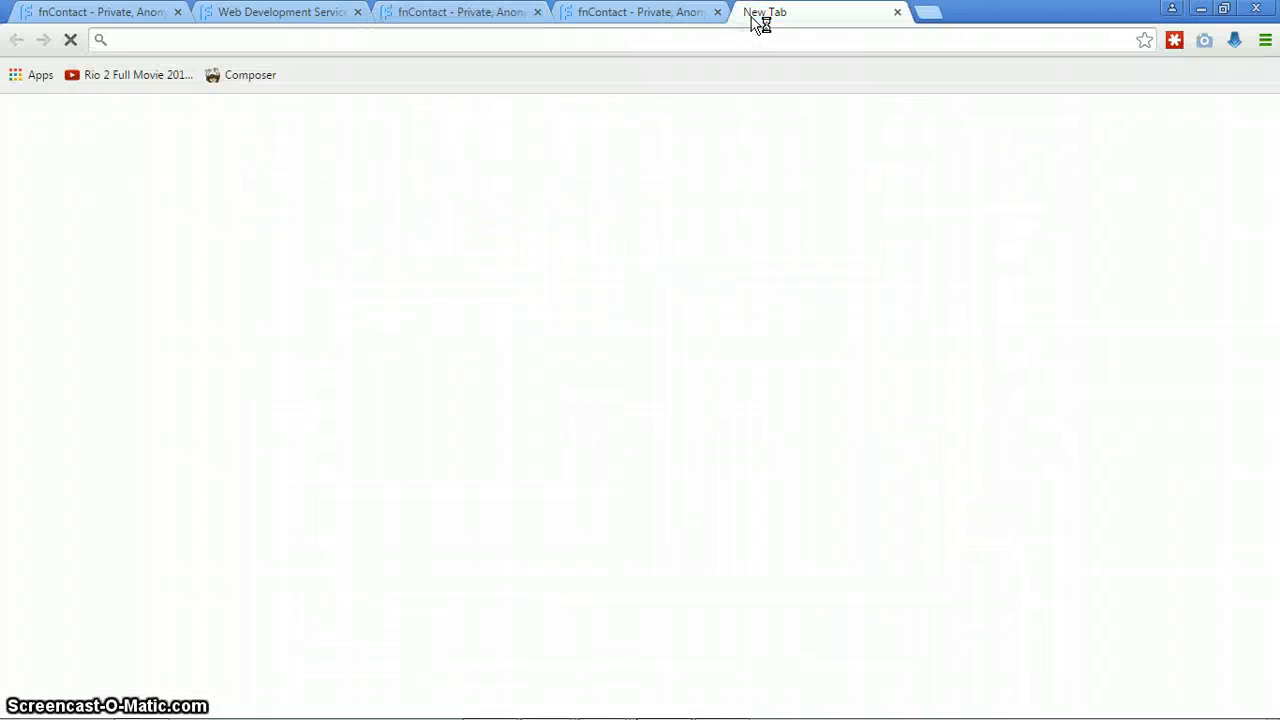
text(gosw)
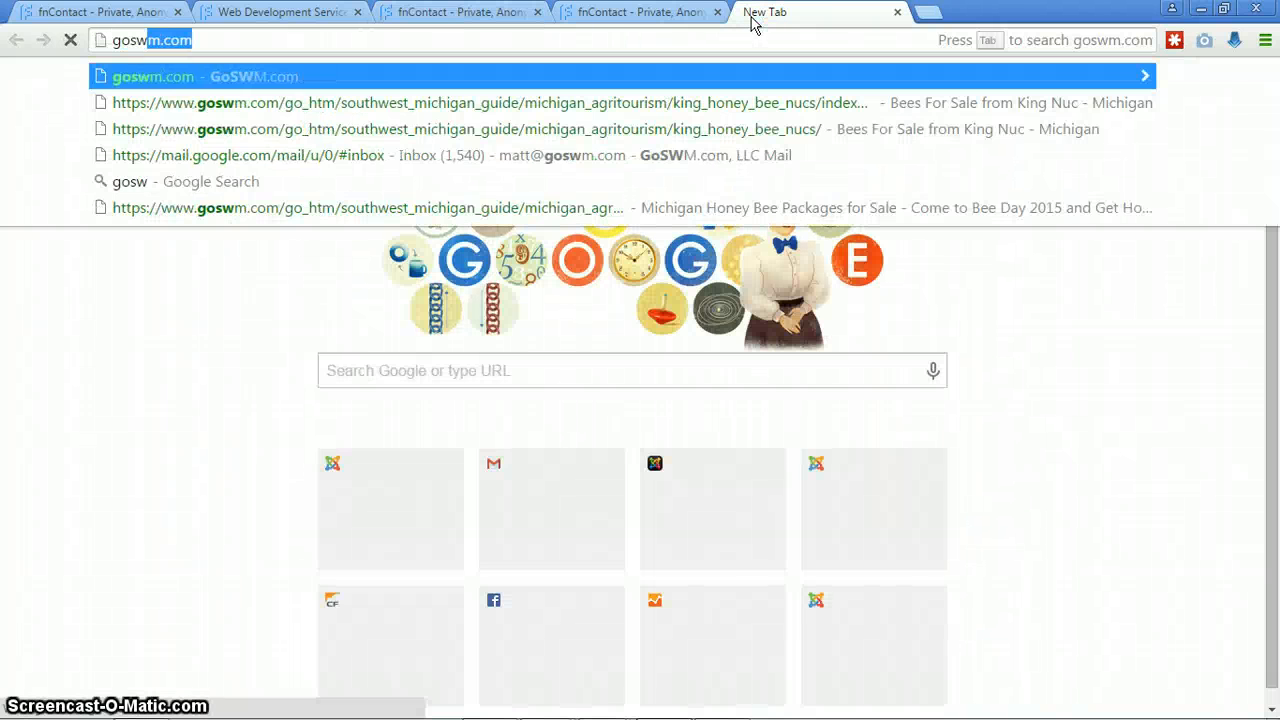
text(m.com/contact.htm)
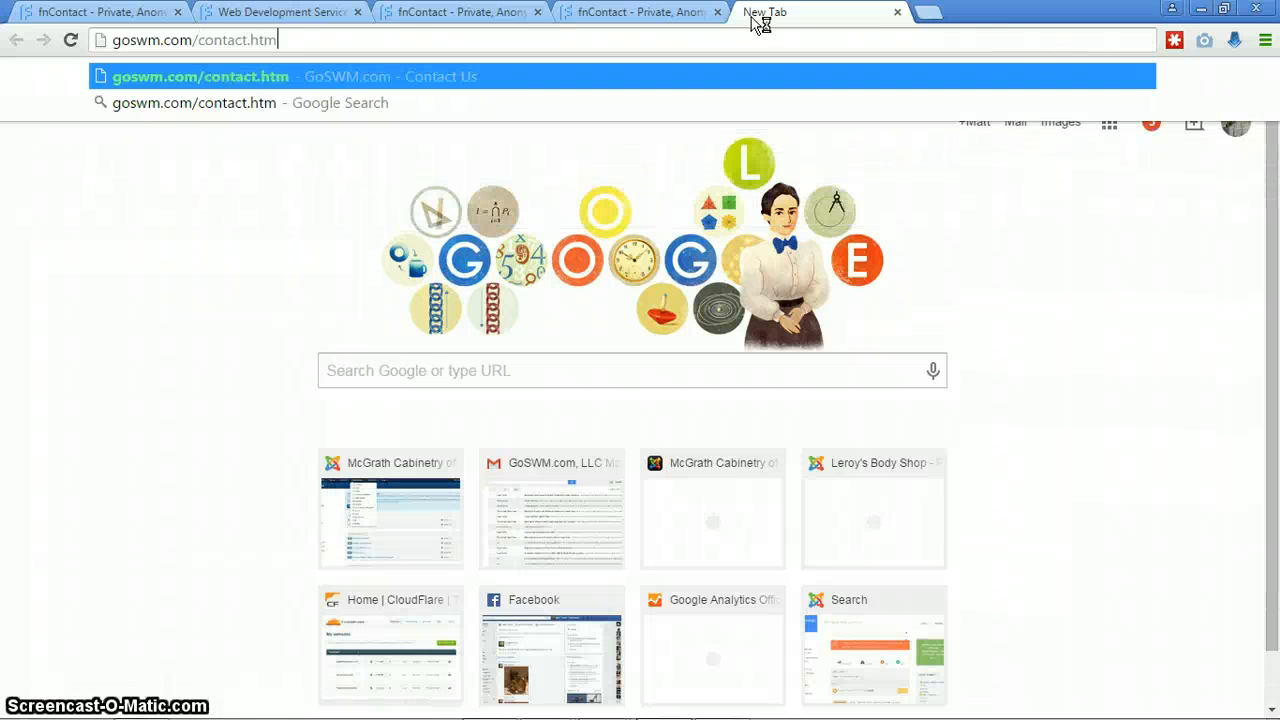
key(Return)
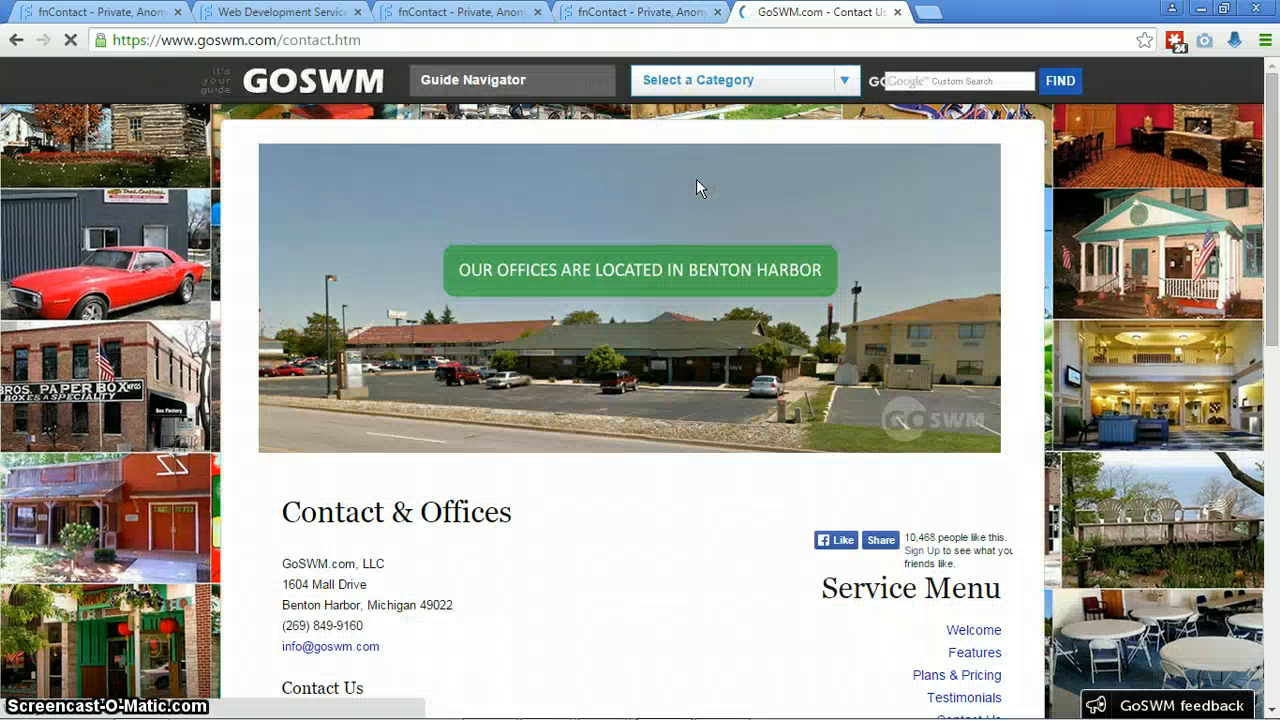
scroll(697, 183, down, 7)
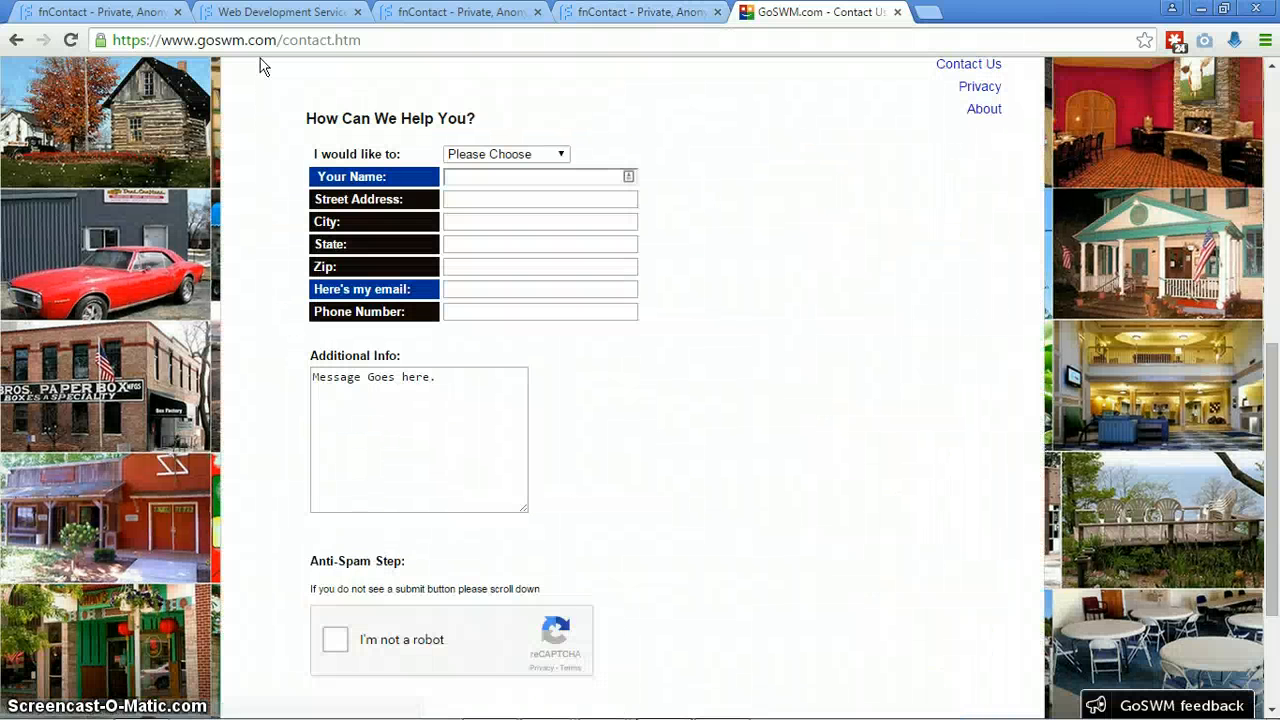
click(70, 40)
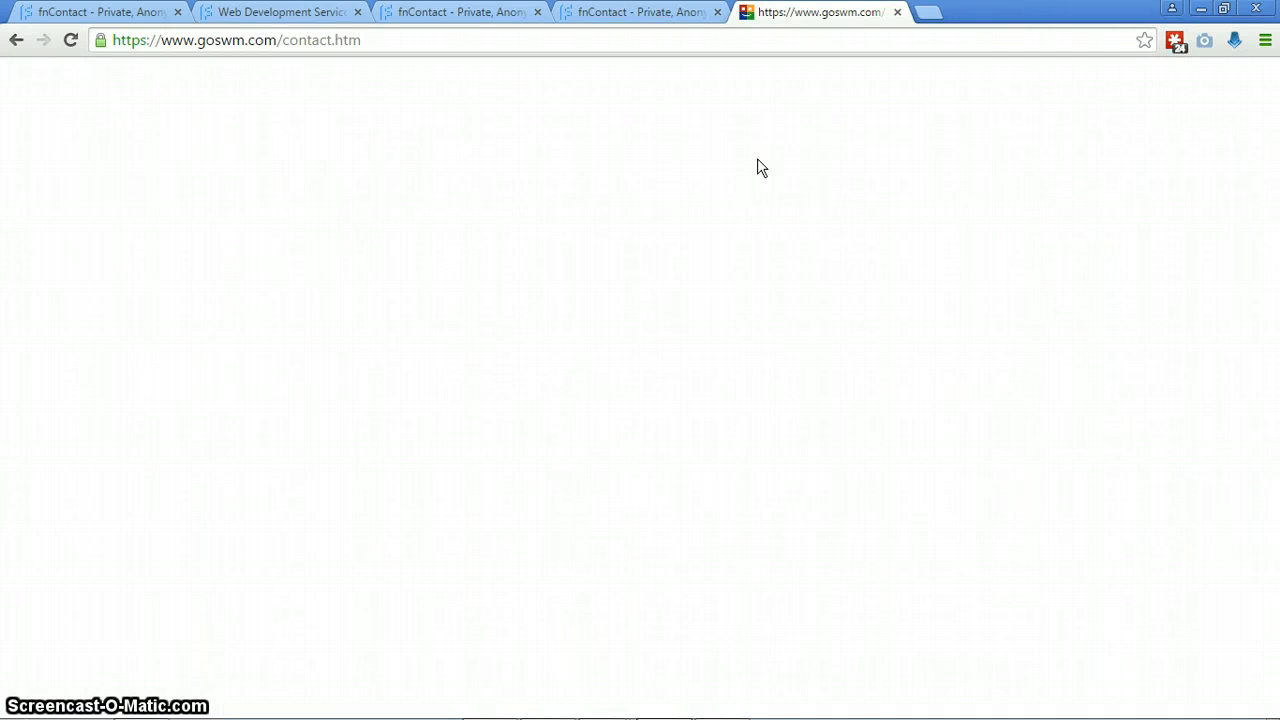
click(70, 42)
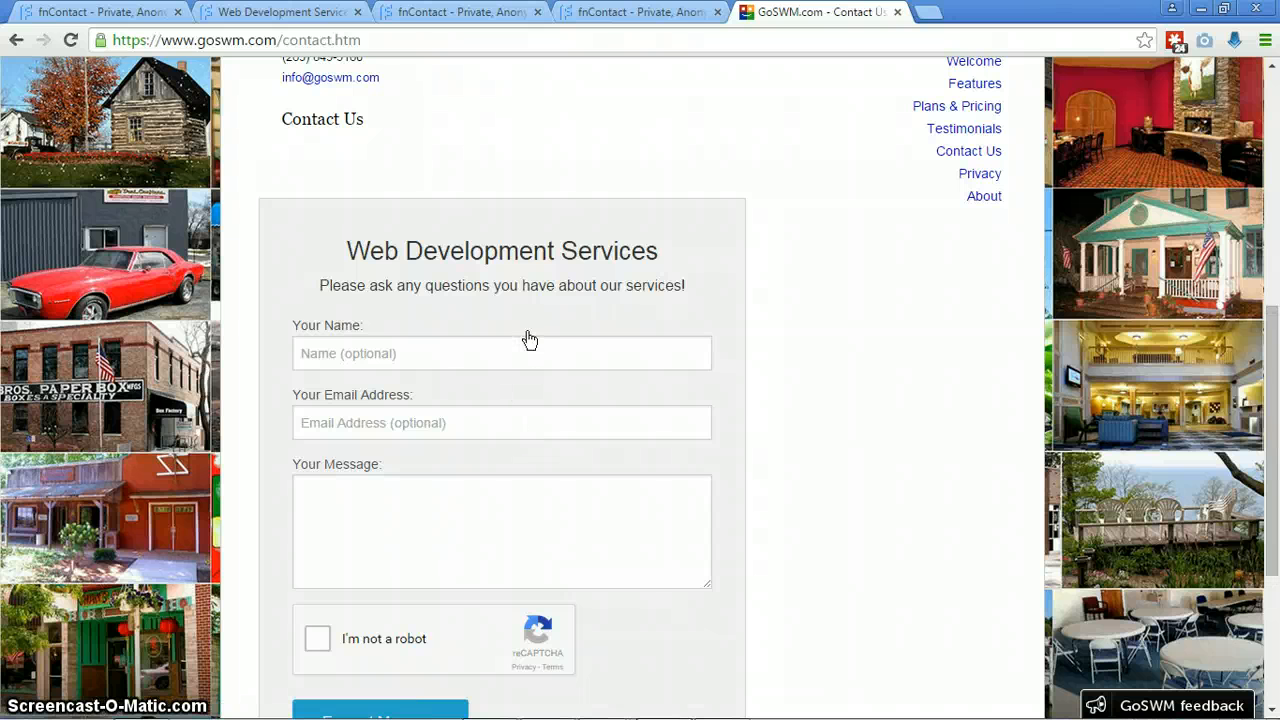
scroll(533, 308, up, 2)
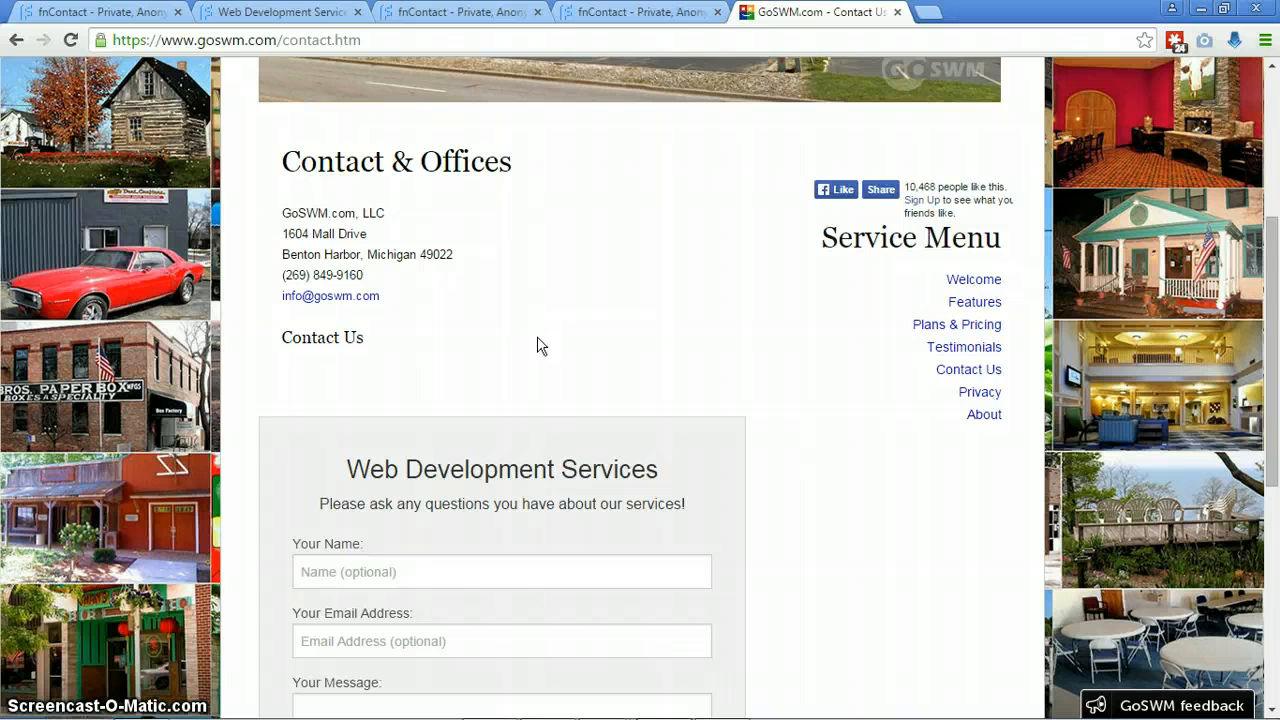
scroll(538, 345, down, 2)
scroll(512, 385, down, 2)
scroll(509, 380, up, 4)
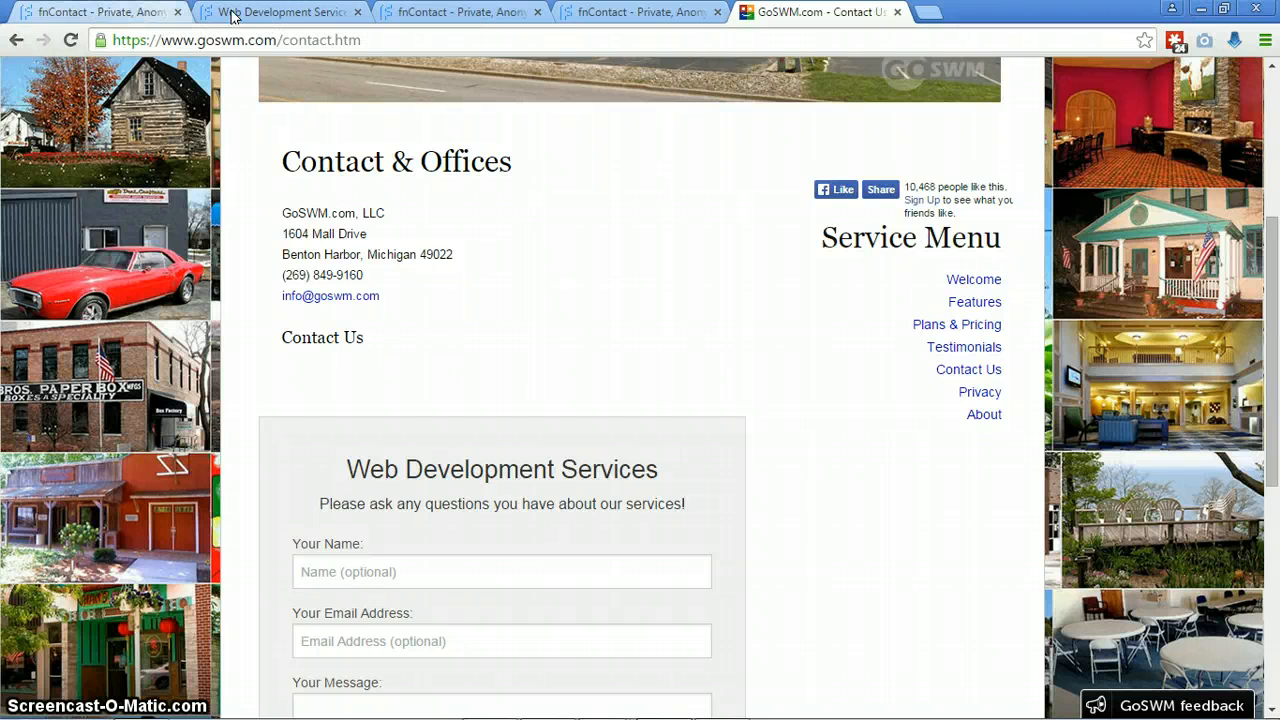
Close the embedding dialog and choose 'Use my own HTML form' under Links / Embed.
click(573, 18)
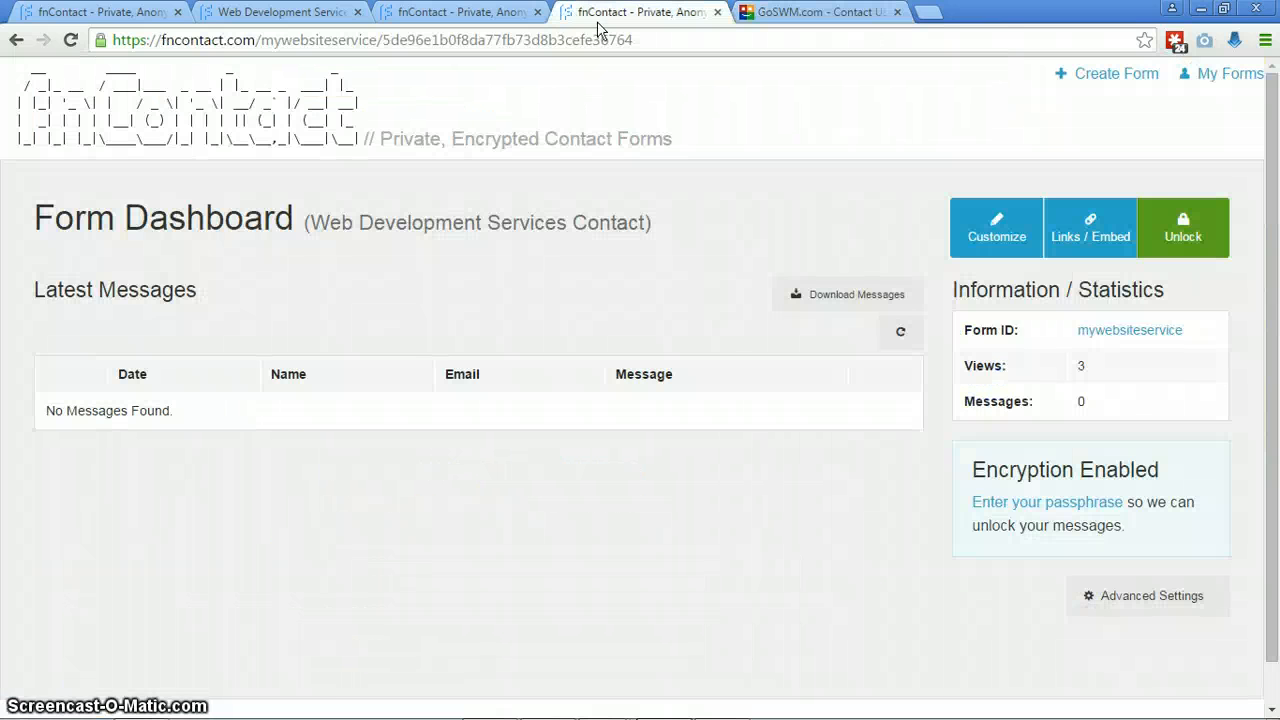
click(486, 16)
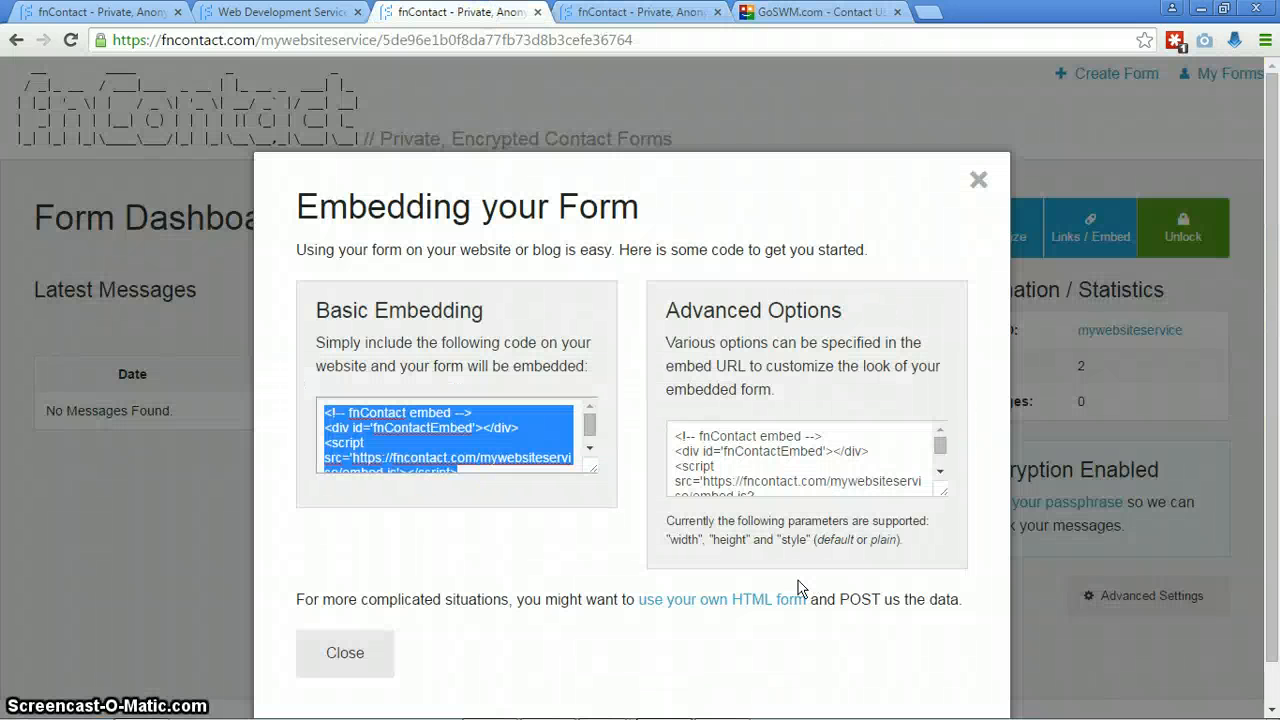
click(375, 662)
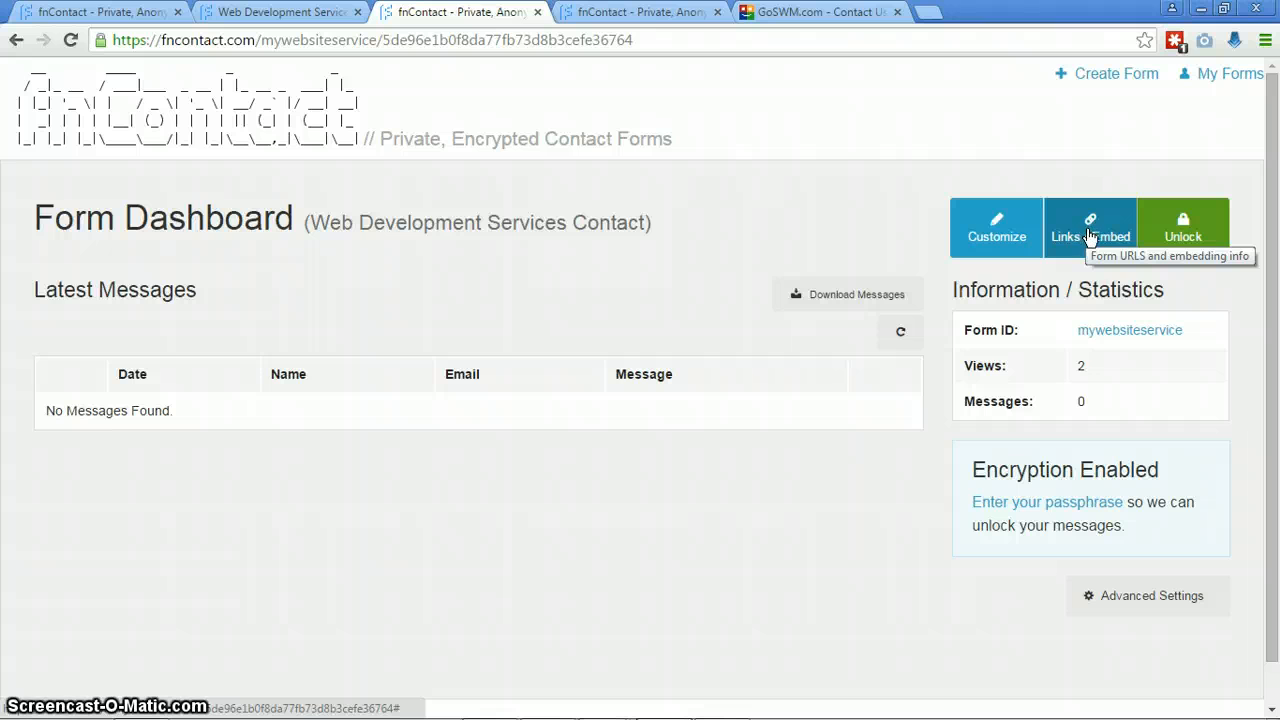
click(1090, 235)
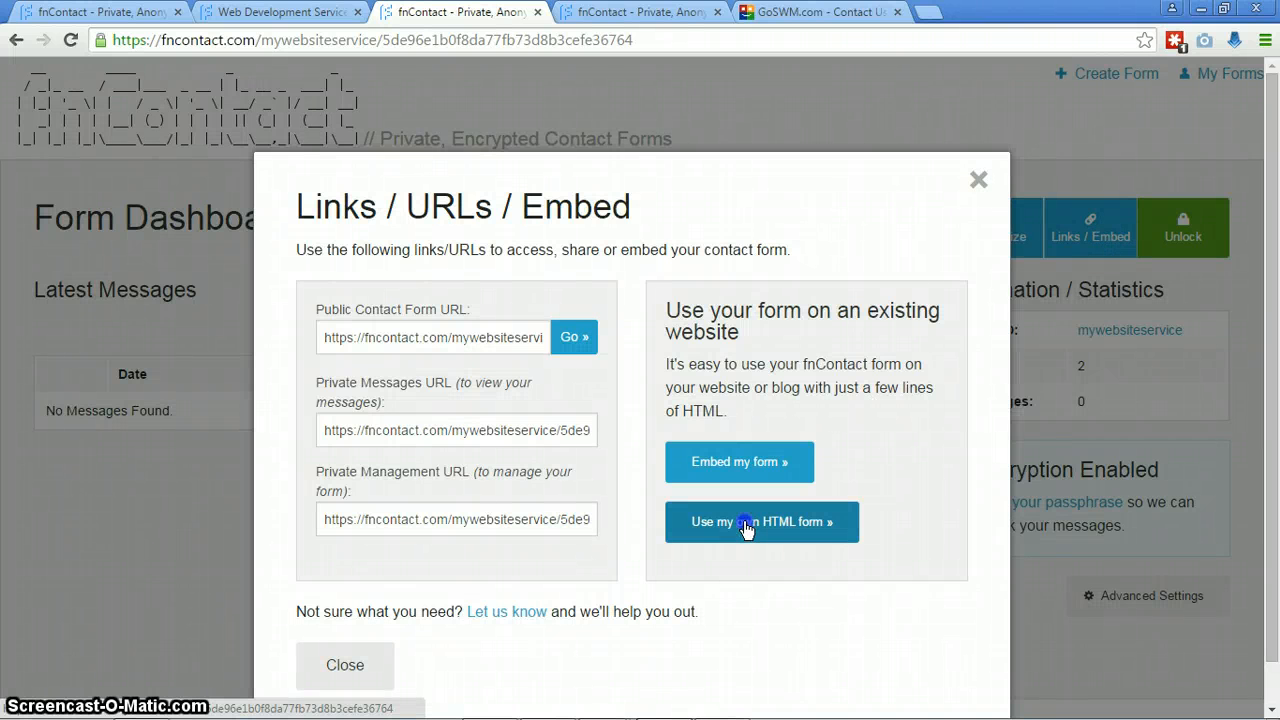
click(745, 527)
scroll(586, 378, down, 2)
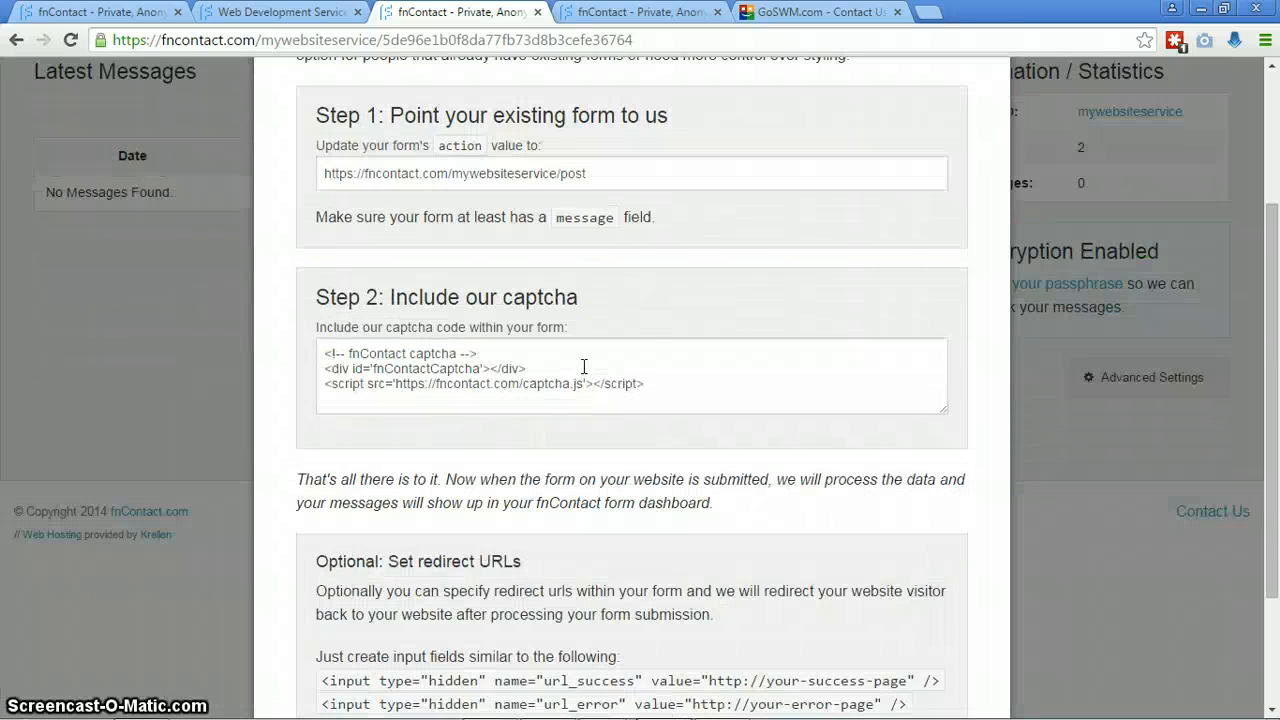
Paste the HTML form over the fnContact embed code in contact.htm.
click(547, 707)
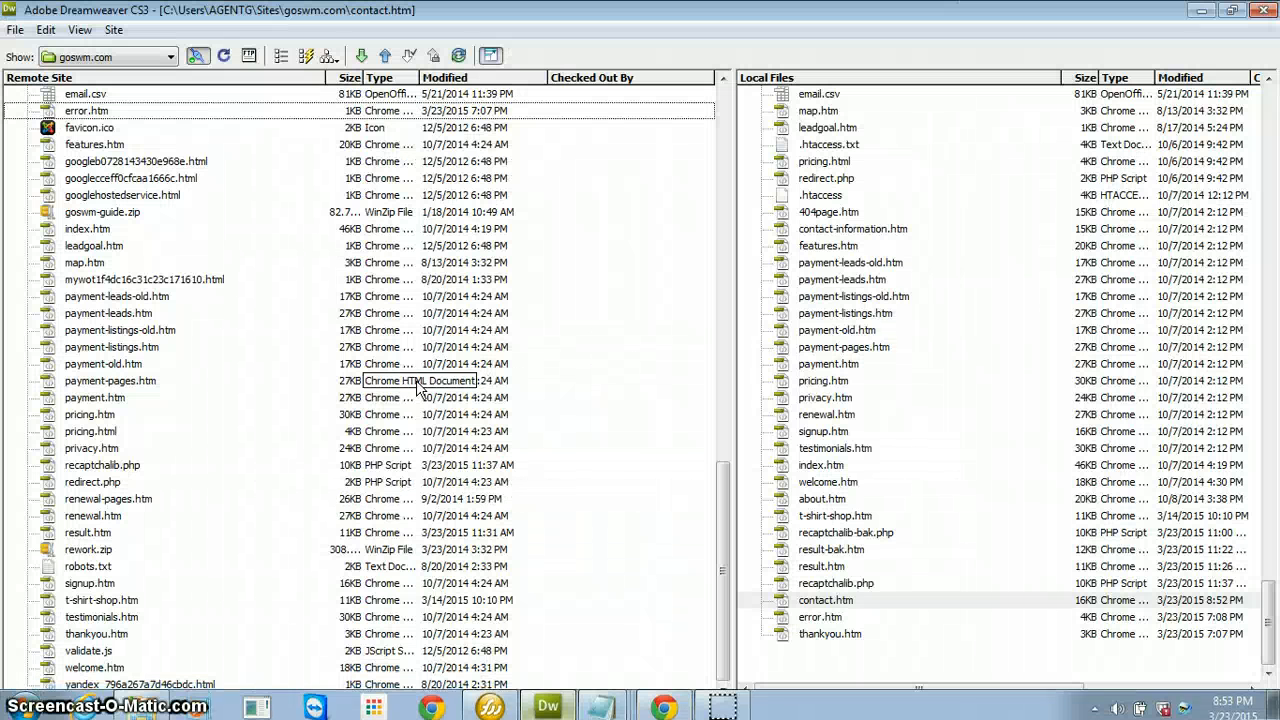
click(490, 55)
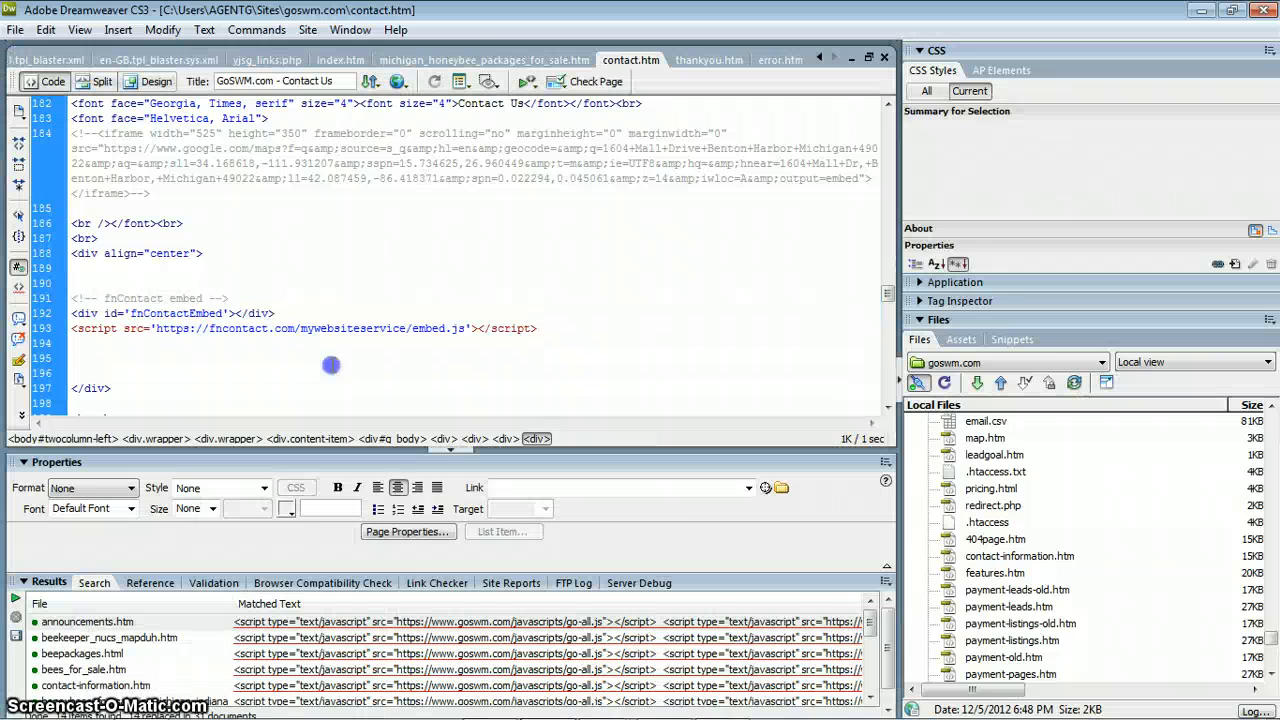
key(ctrl+v)
scroll(422, 288, down, 5)
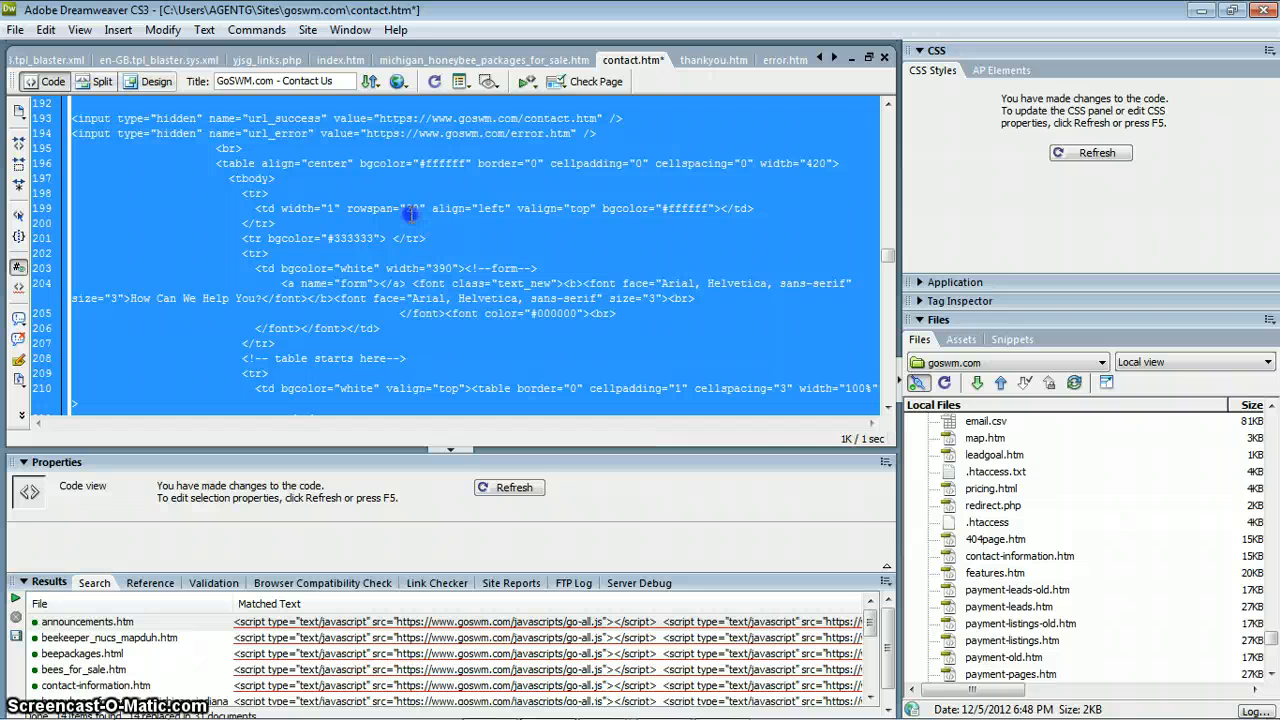
click(410, 211)
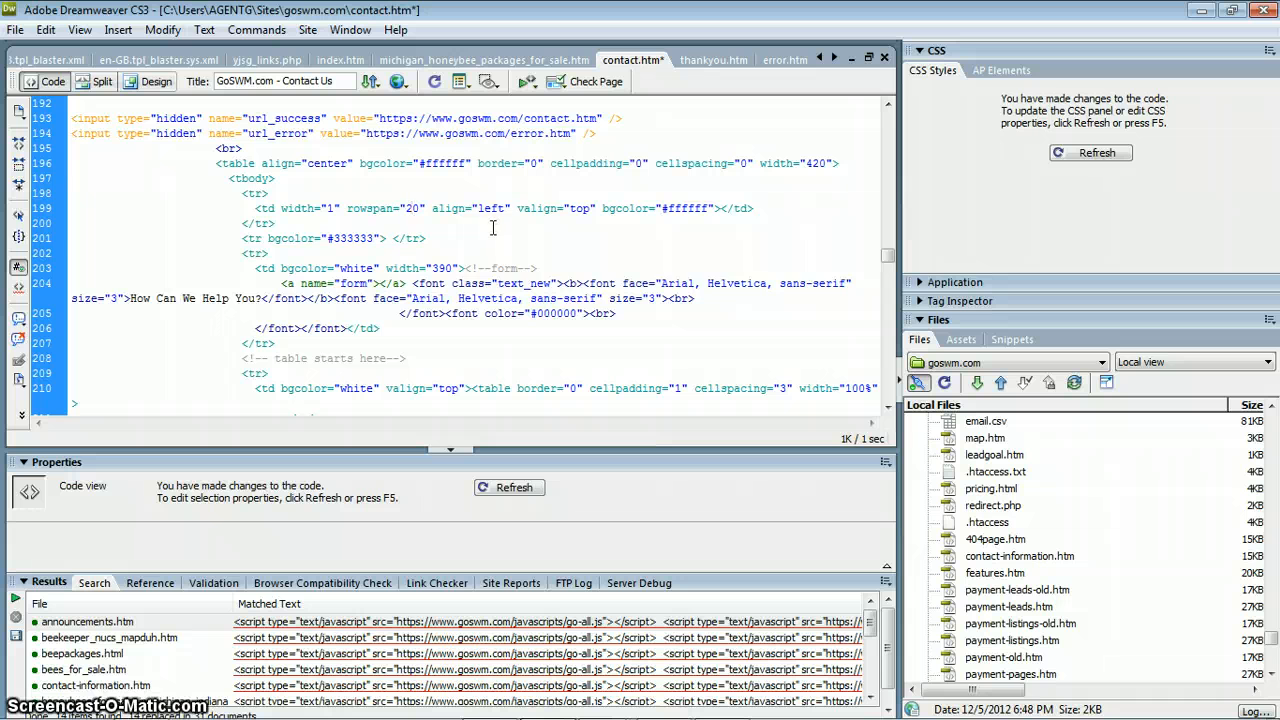
scroll(490, 230, up, 4)
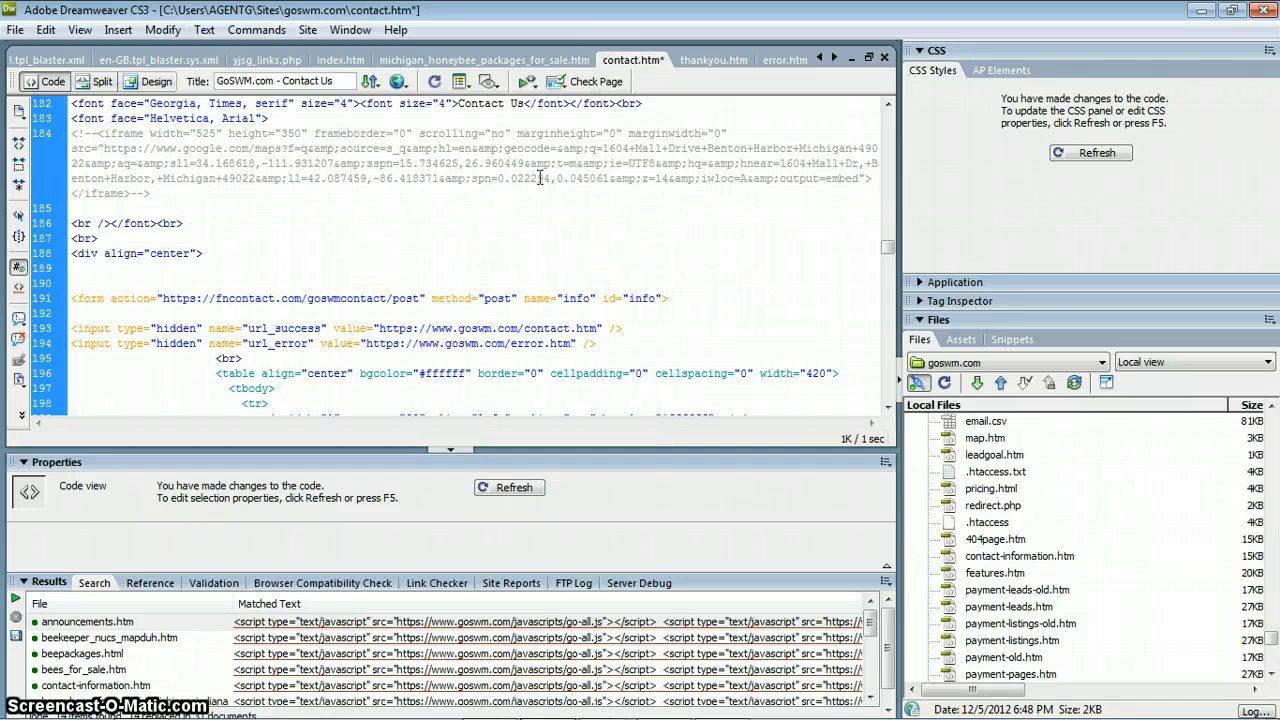
Preview the pasted form in Split view with an enlarged, refreshed design pane.
click(100, 81)
scroll(532, 272, down, 4)
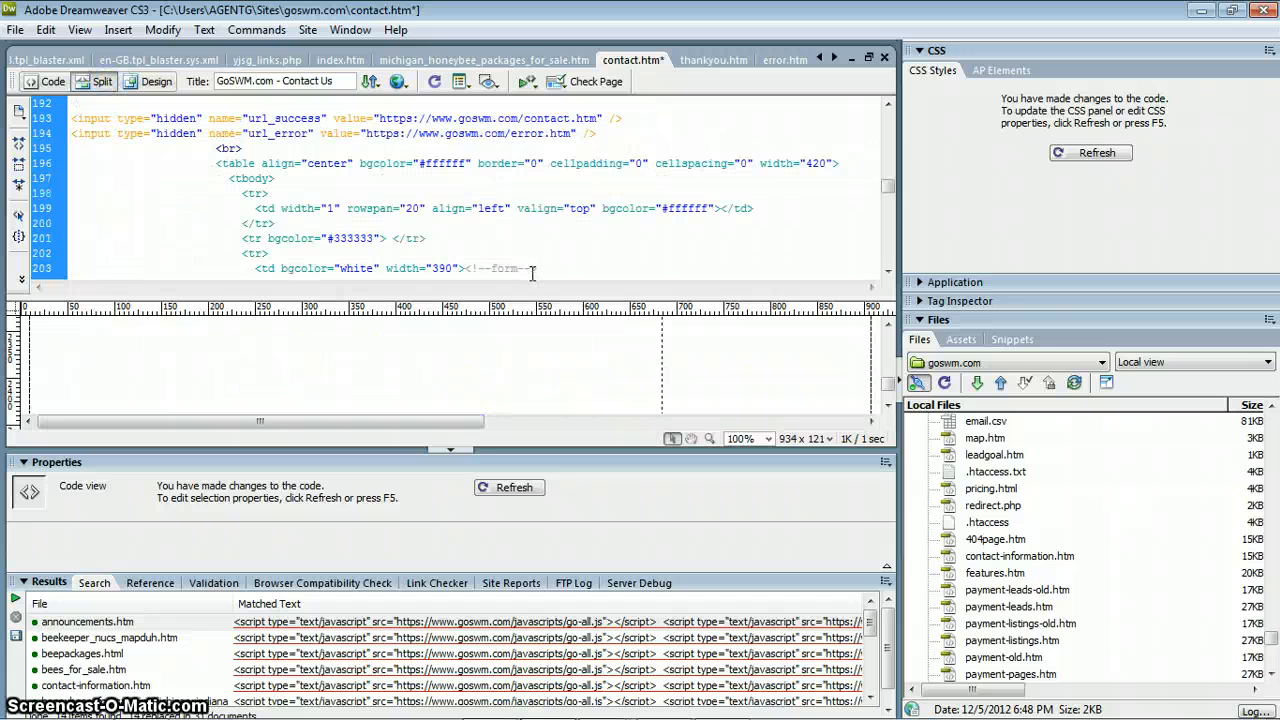
drag(515, 297, 520, 159)
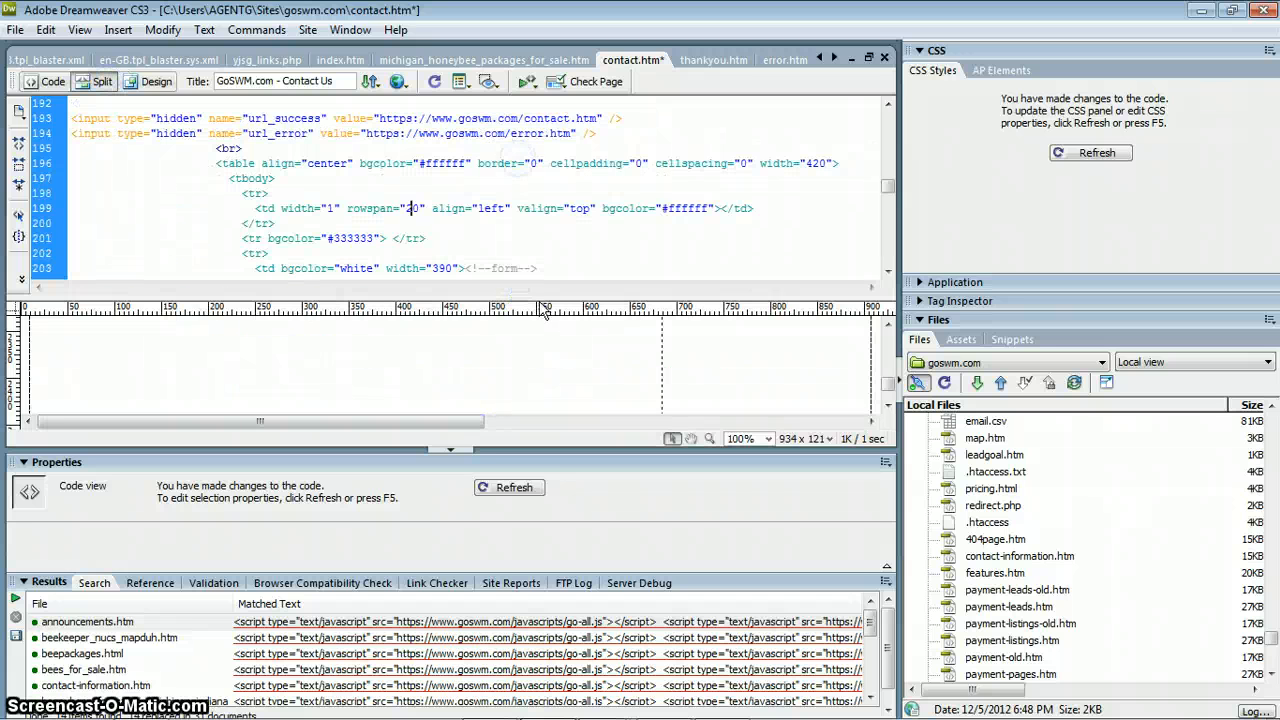
drag(537, 298, 528, 145)
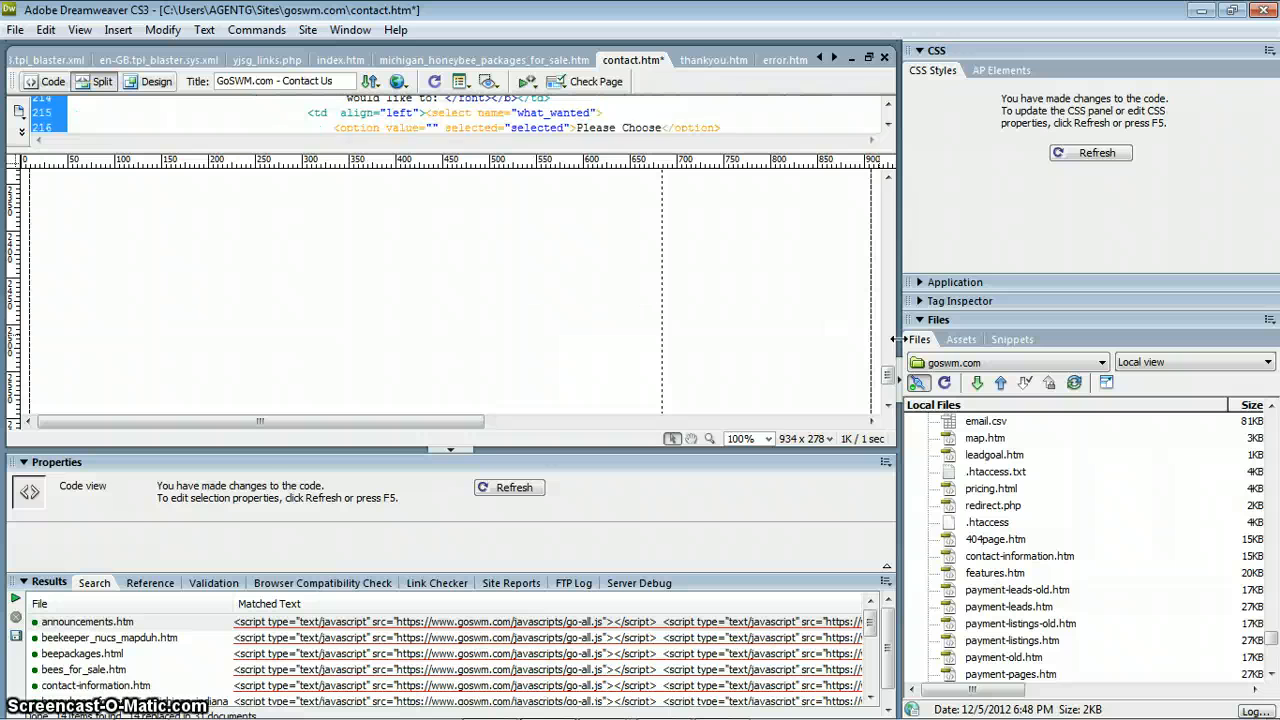
click(822, 342)
scroll(822, 342, down, 5)
scroll(820, 318, up, 3)
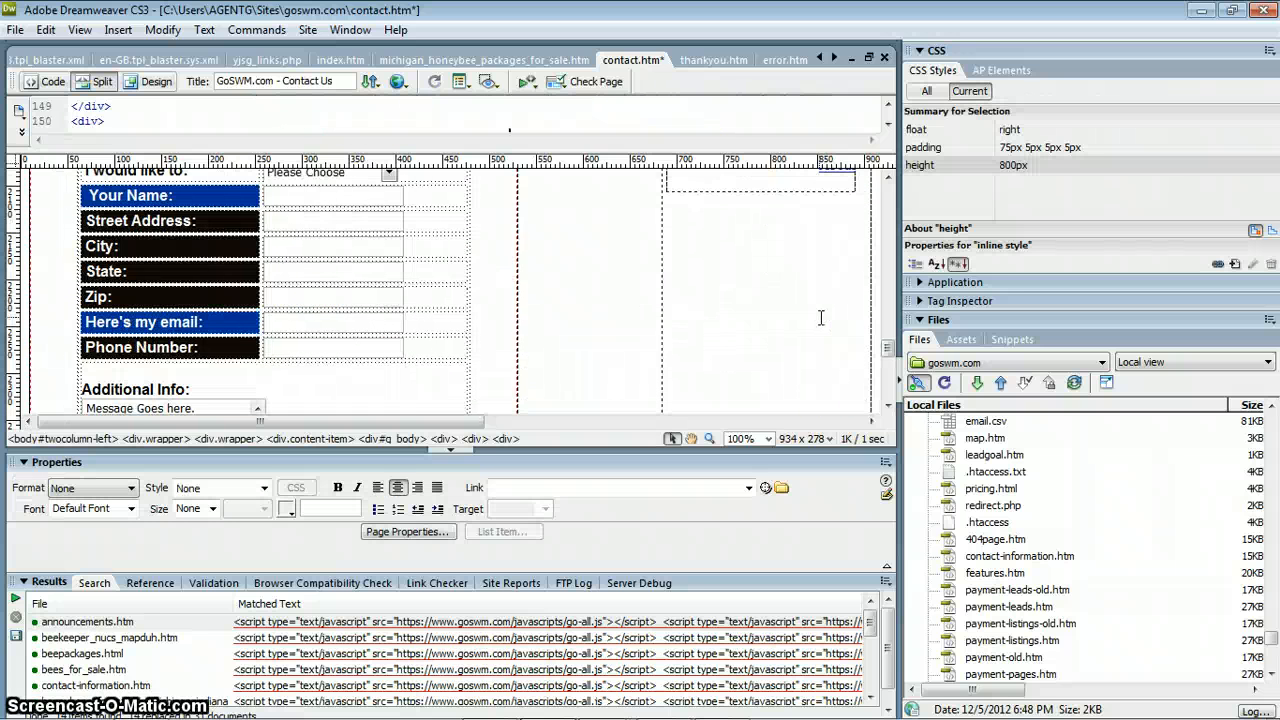
scroll(772, 318, up, 3)
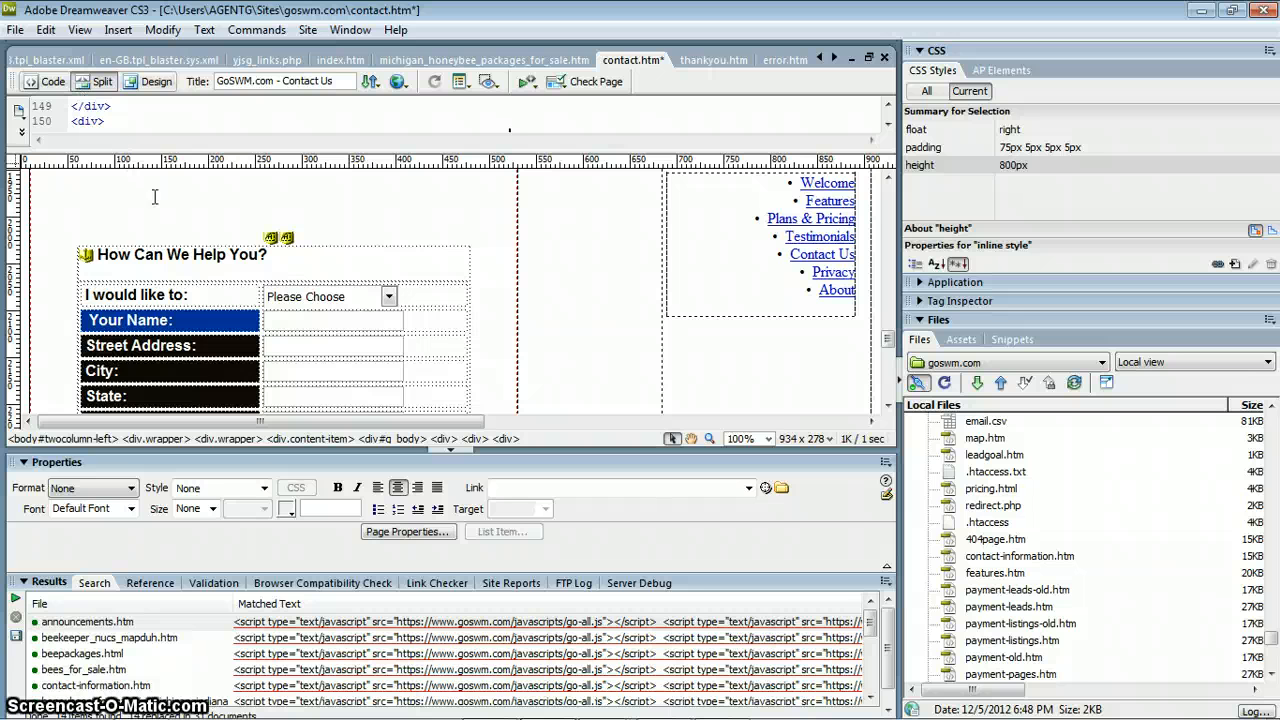
click(50, 81)
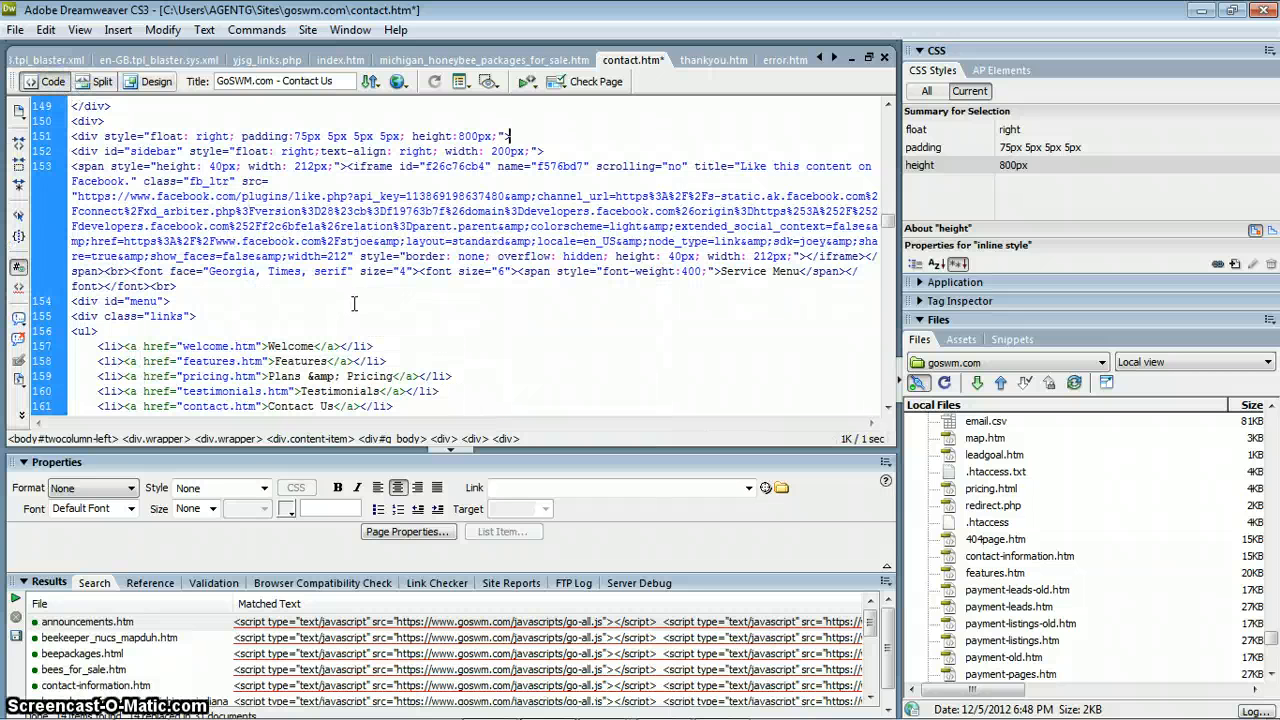
scroll(354, 303, down, 14)
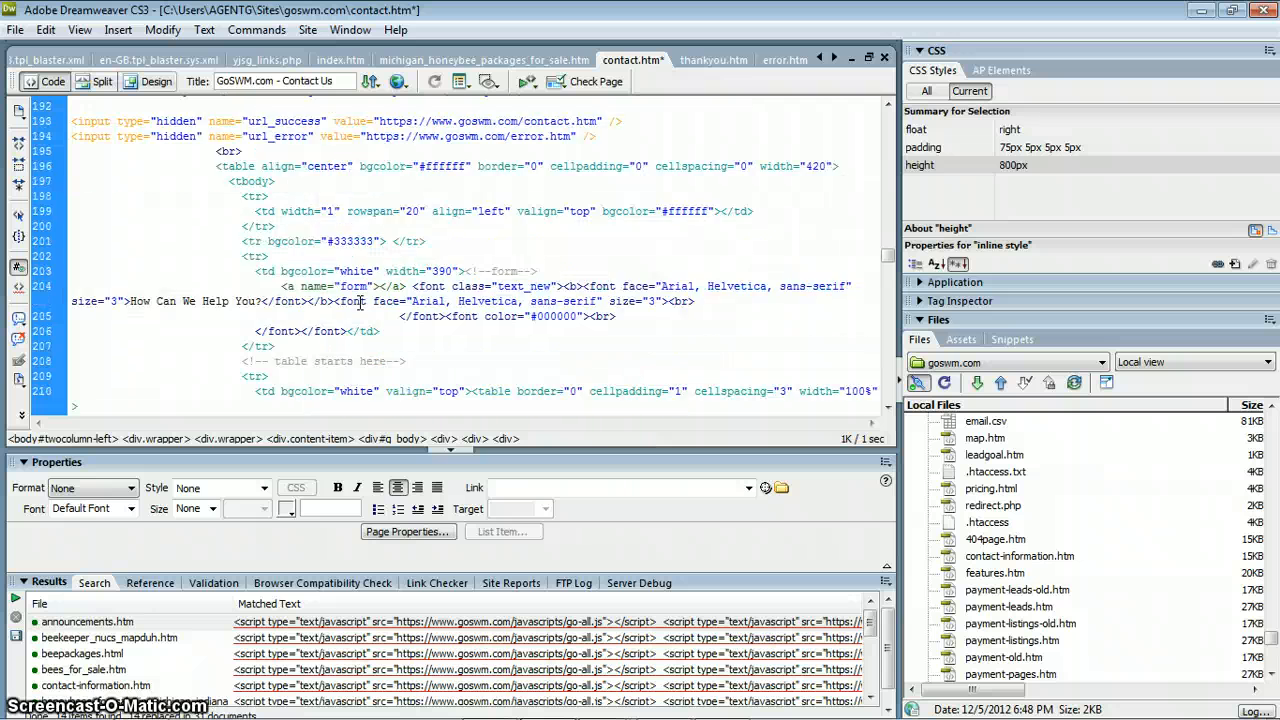
scroll(360, 303, up, 2)
drag(421, 196, 163, 196)
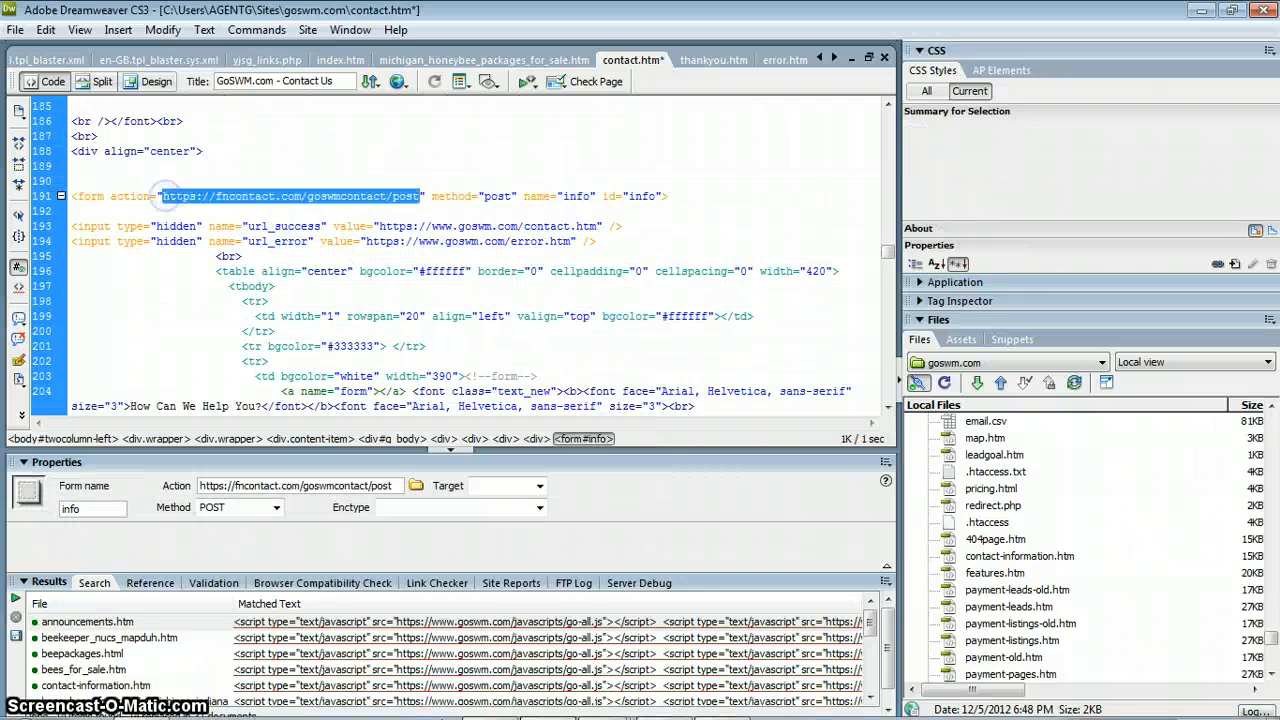
click(664, 710)
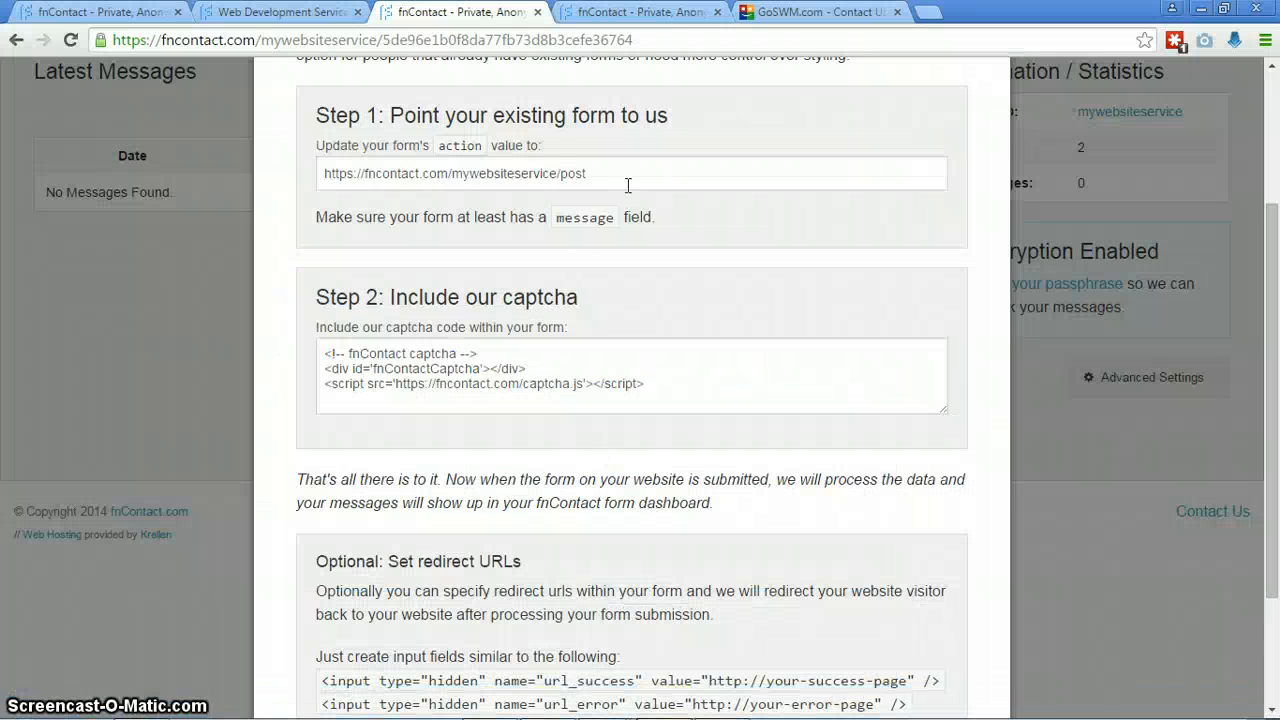
drag(626, 183, 192, 156)
text(vz)
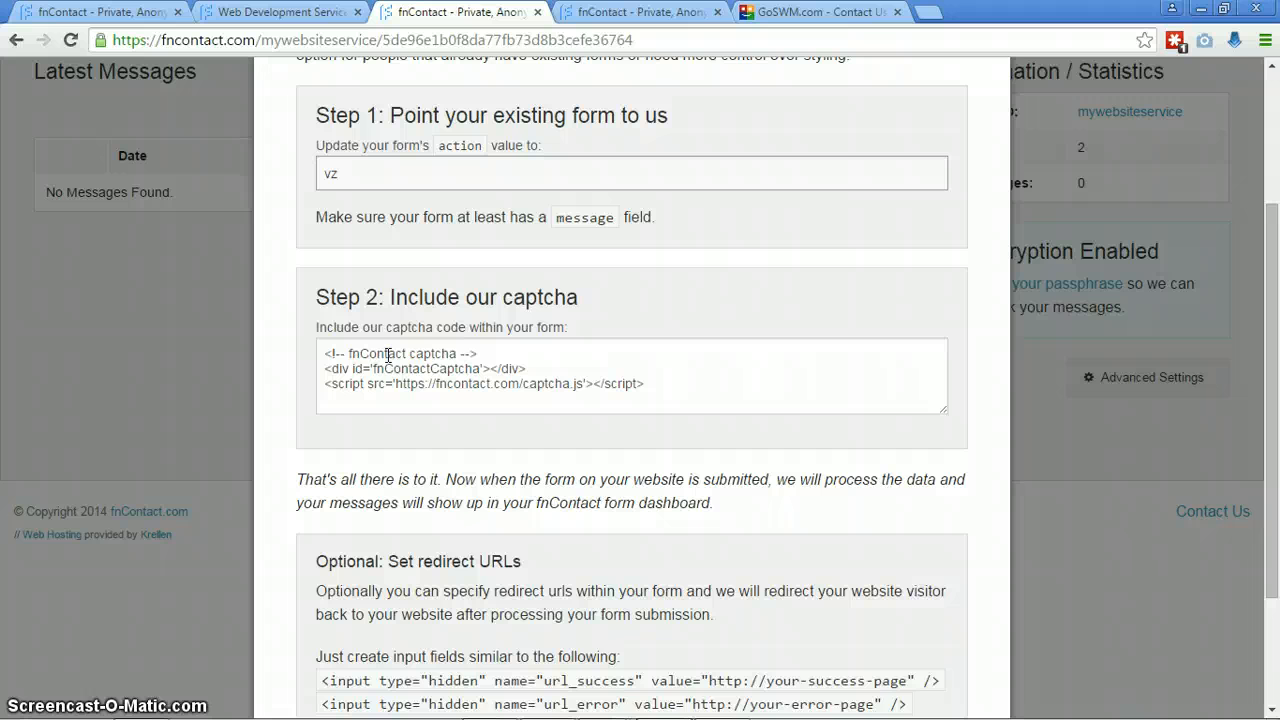
key(ctrl+z)
key(ctrl+c)
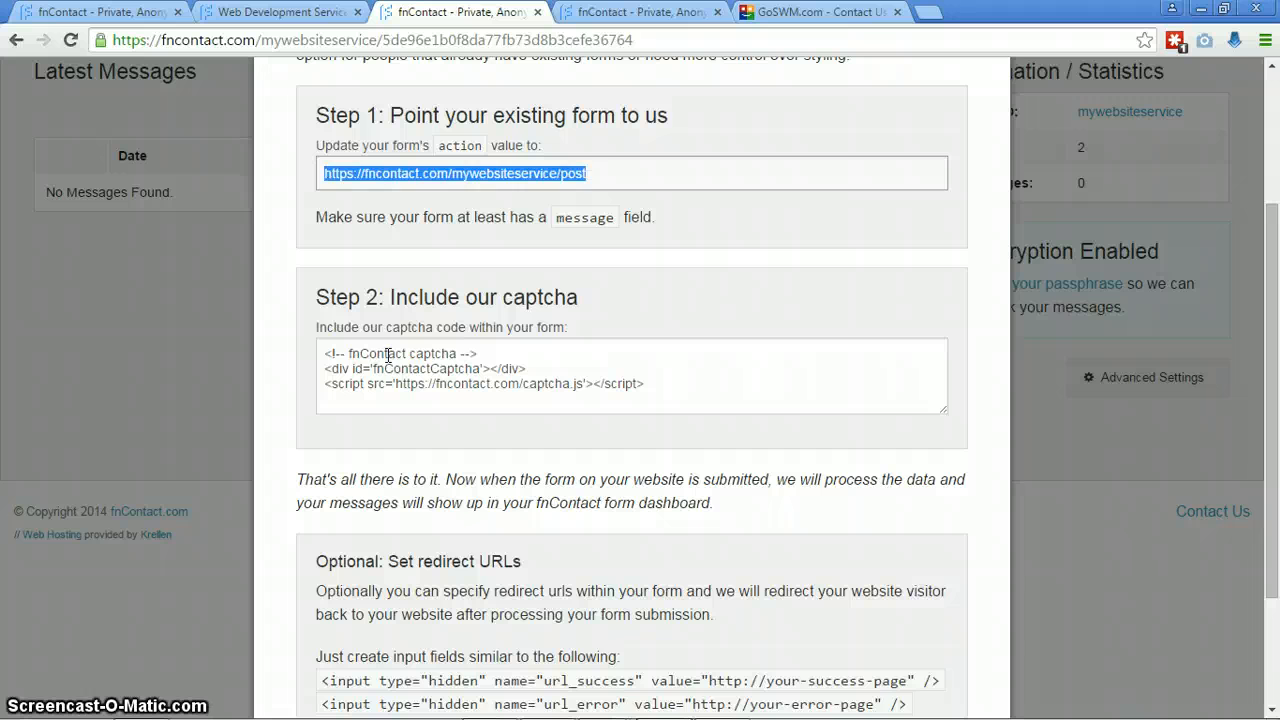
click(537, 704)
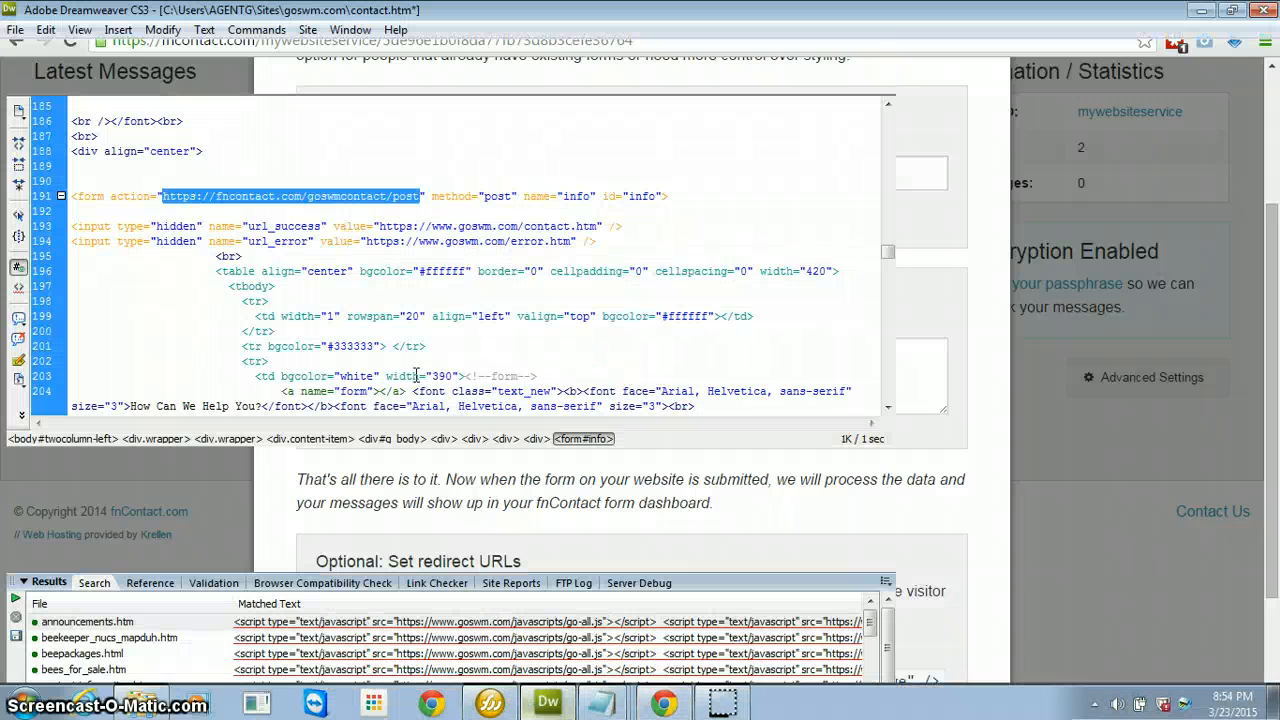
key(ctrl+v)
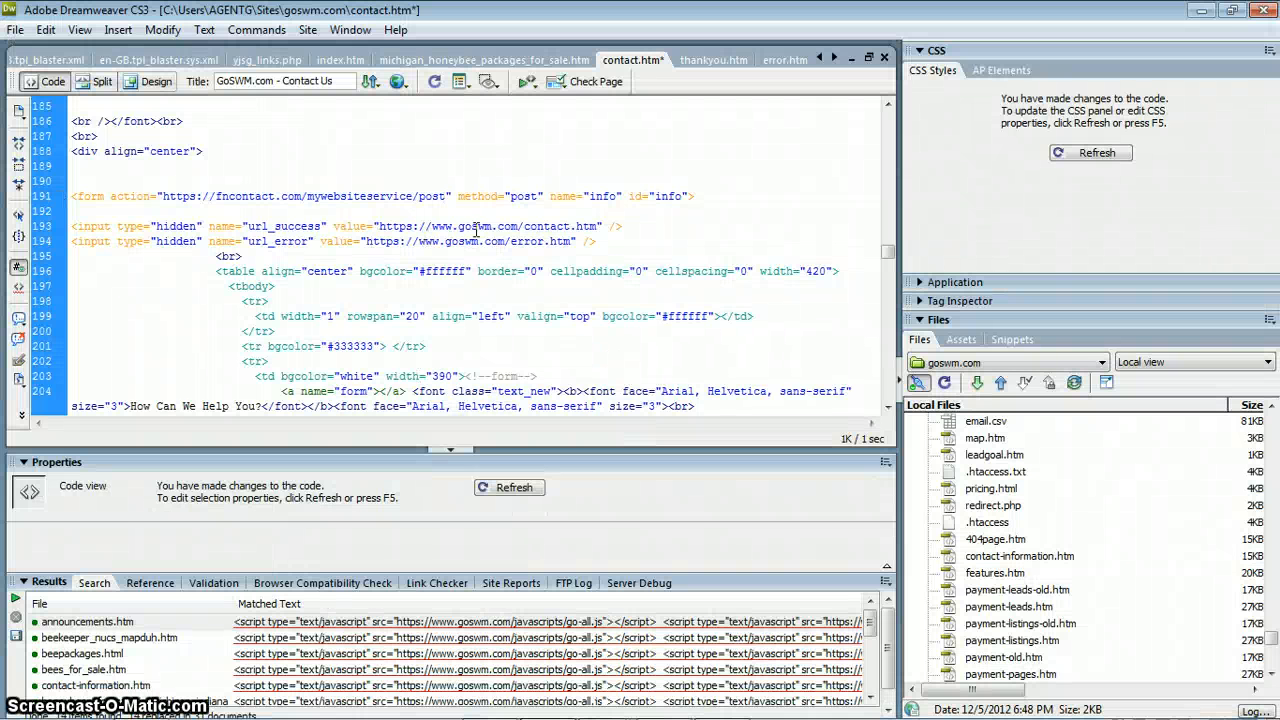
key(ctrl+s)
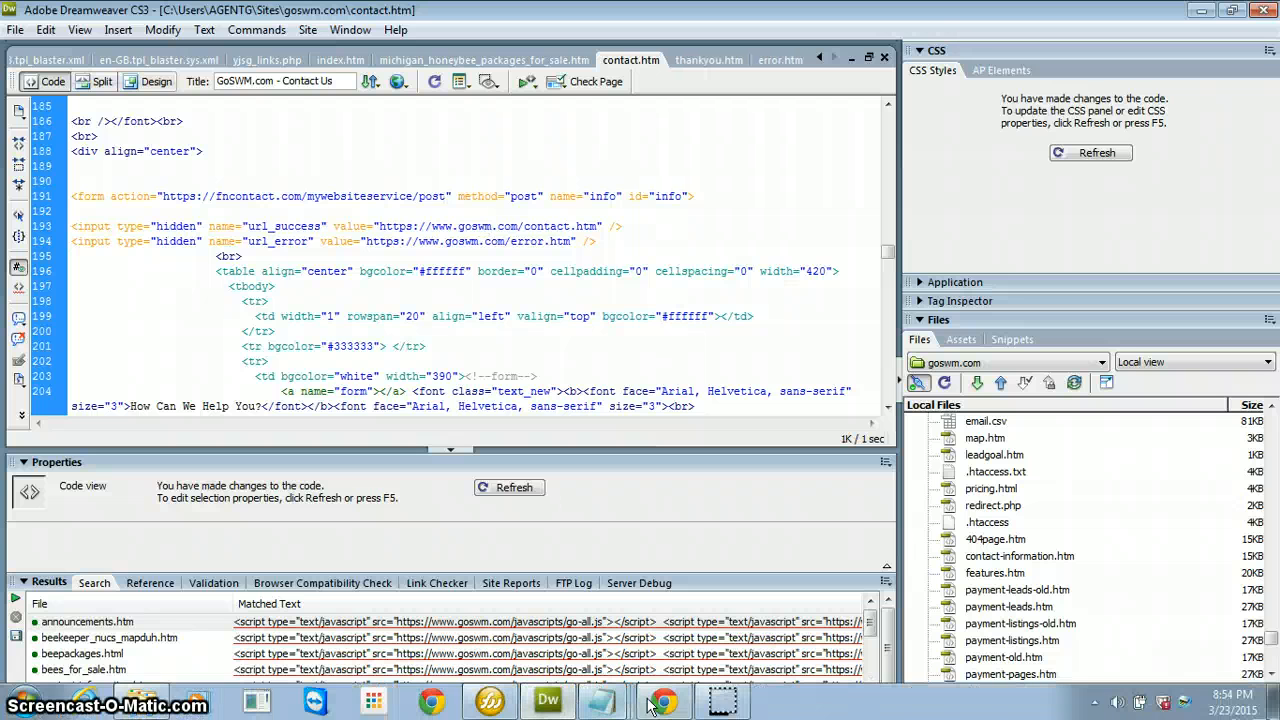
Check that the fnContactCaptcha div and captcha.js script lines sit inside the form.
scroll(542, 290, down, 10)
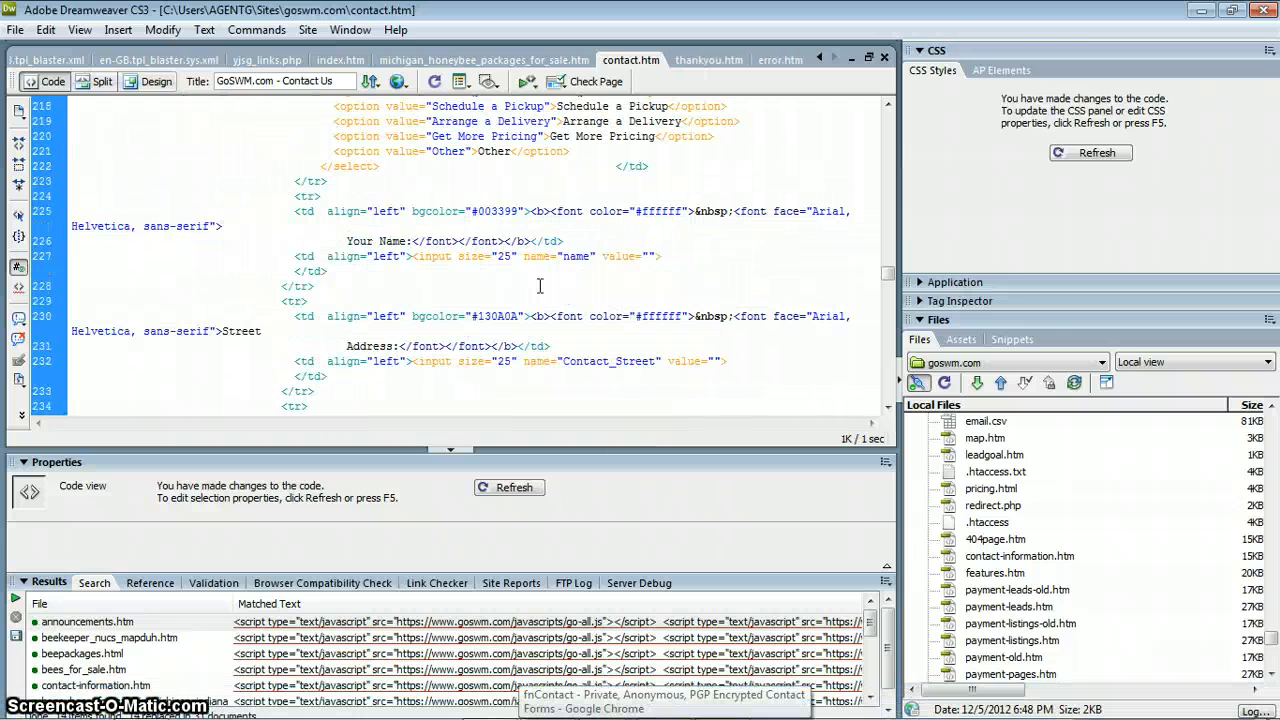
scroll(539, 286, down, 17)
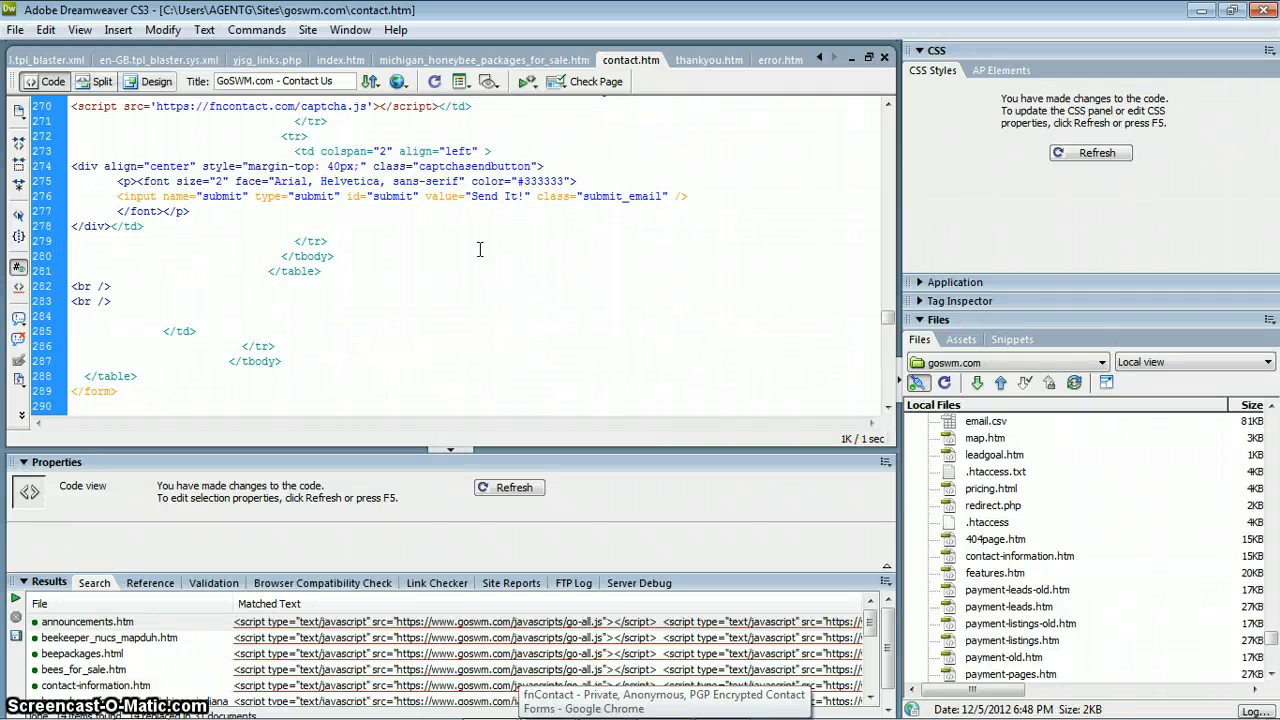
scroll(476, 246, up, 4)
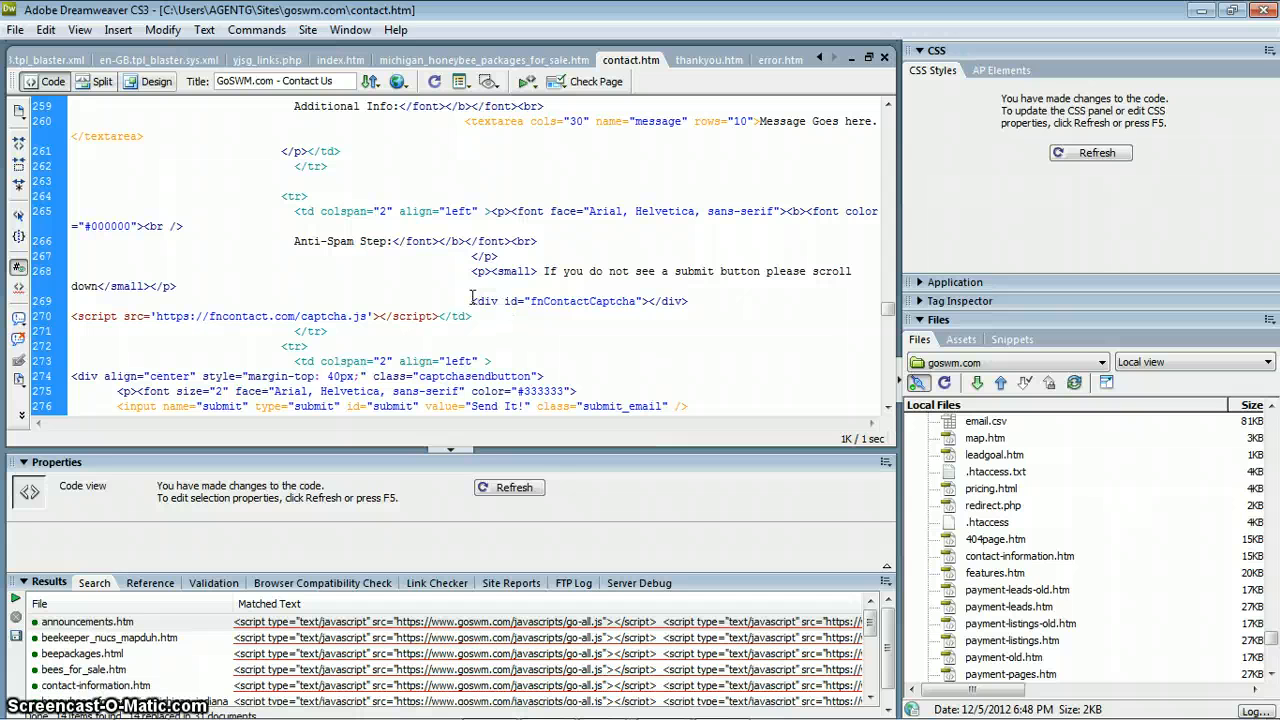
drag(440, 317, 471, 300)
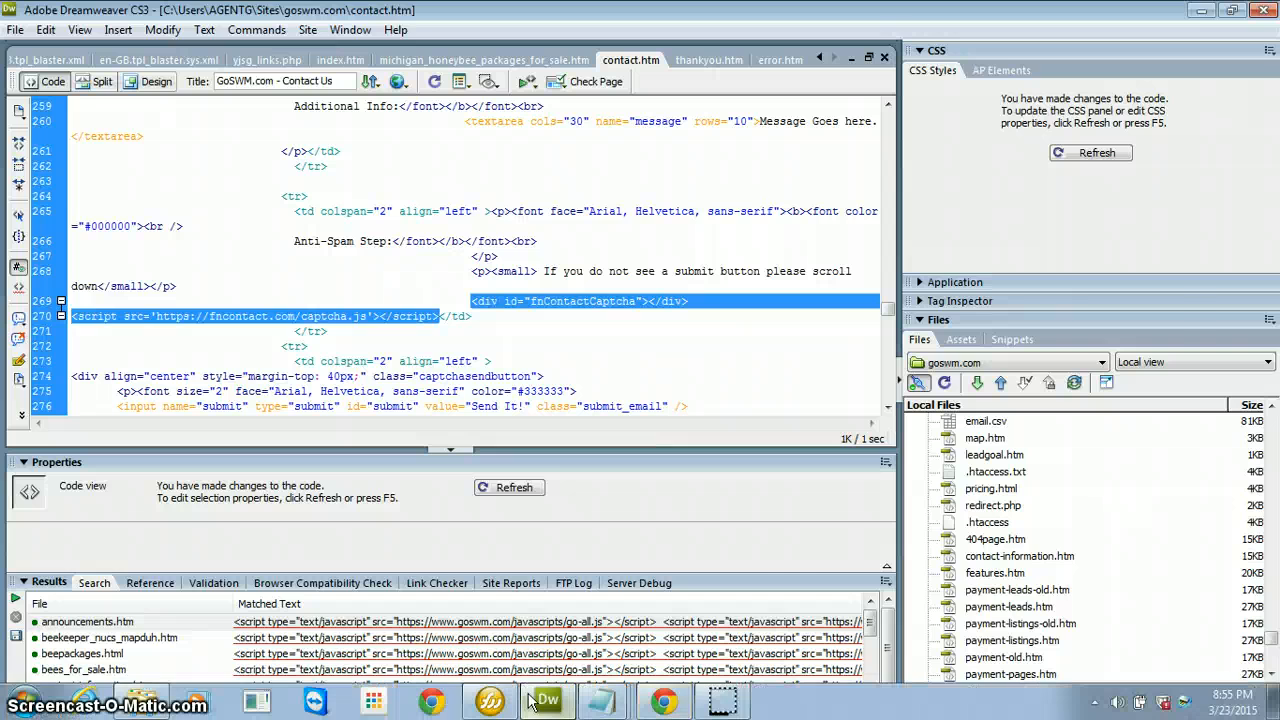
Select the captcha snippet and the two redirect URL input lines in the fnContact instructions.
click(665, 708)
click(567, 385)
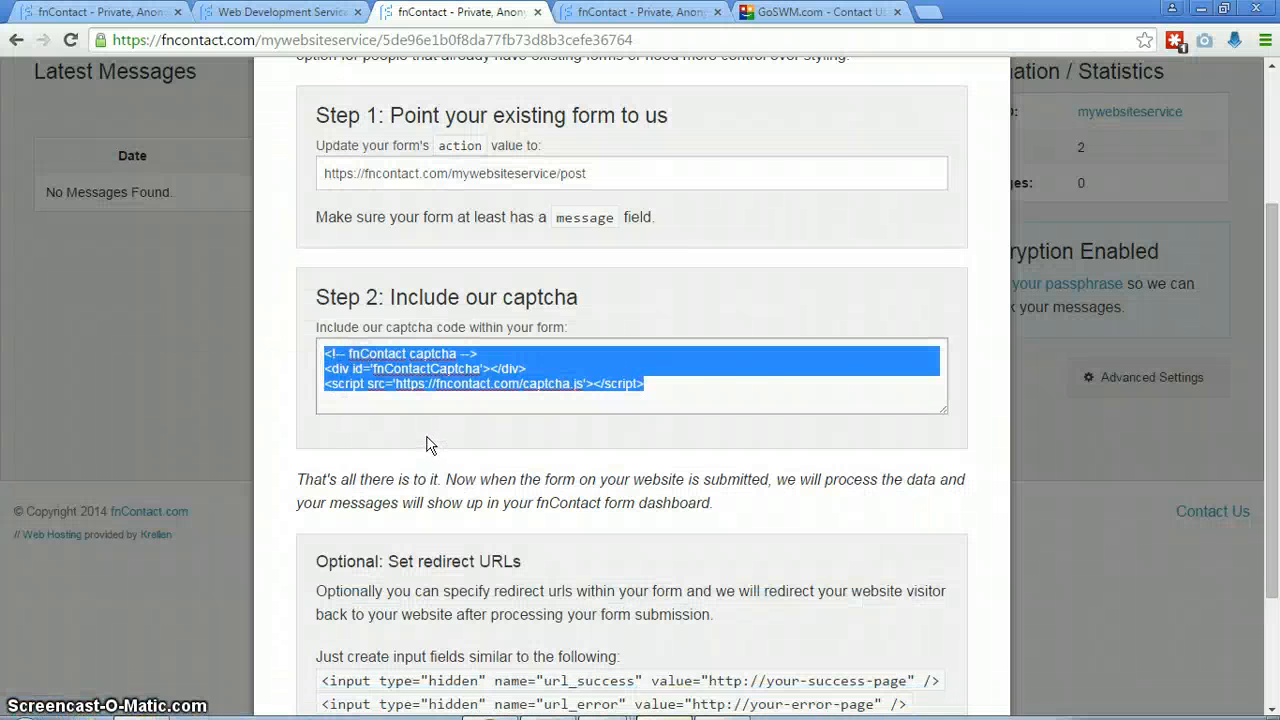
scroll(431, 440, down, 2)
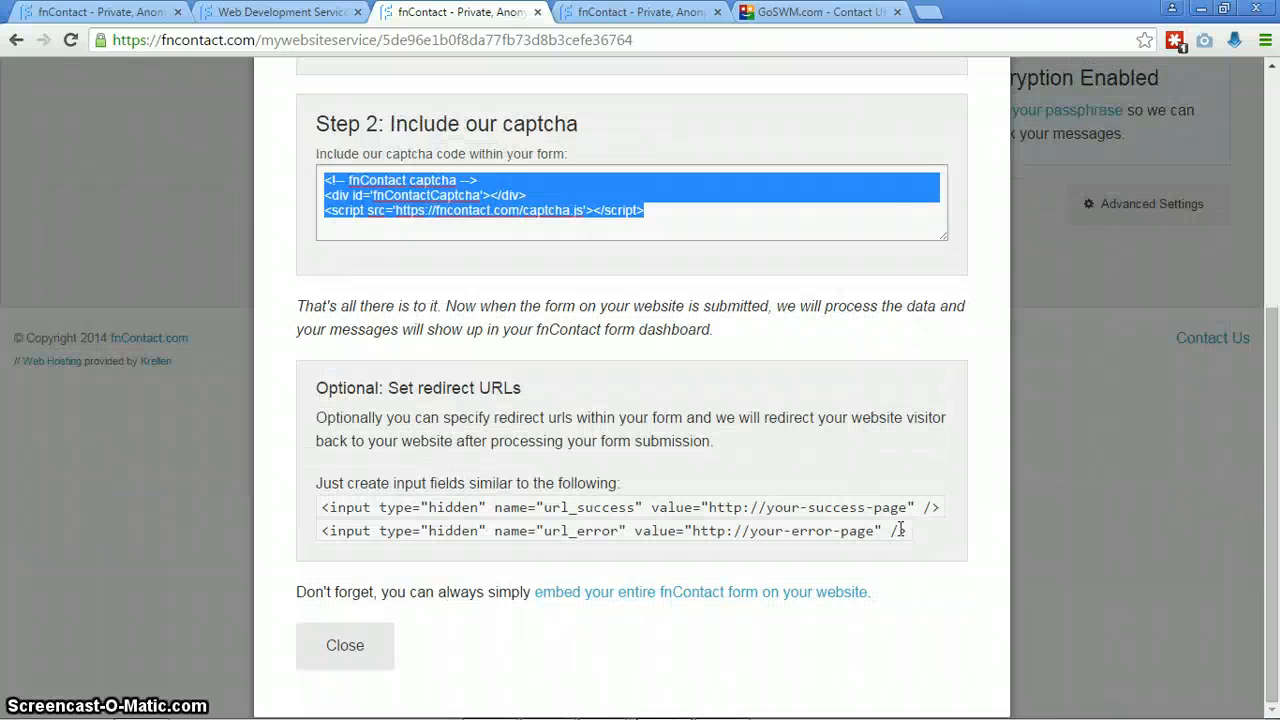
drag(910, 537, 372, 506)
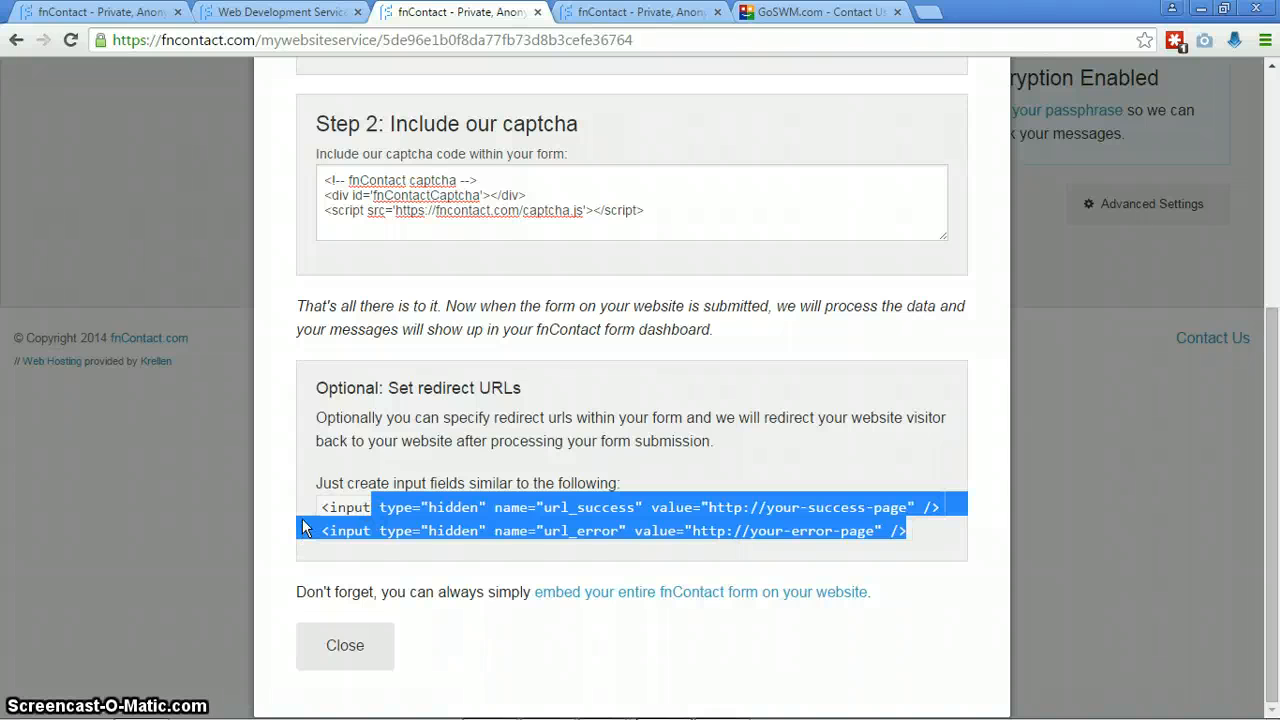
drag(903, 532, 692, 531)
drag(492, 518, 323, 507)
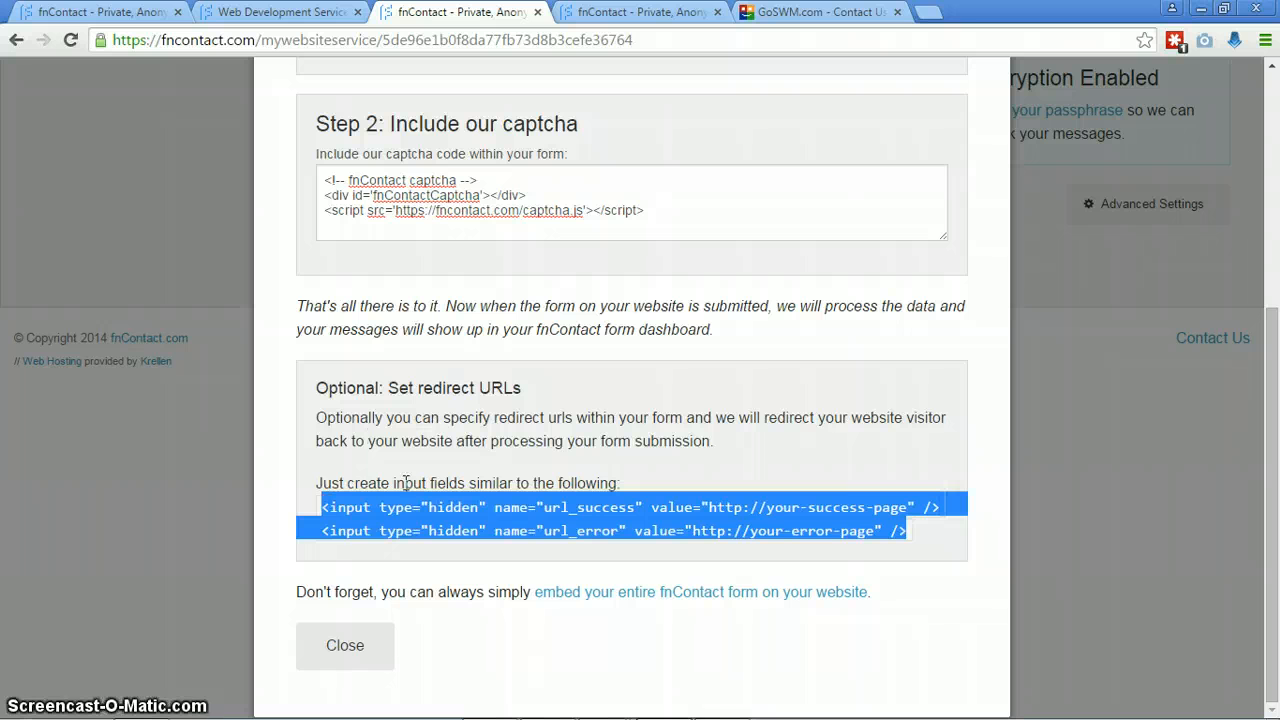
Close the instructions and go to the Name field of the Web Development Services form.
click(374, 660)
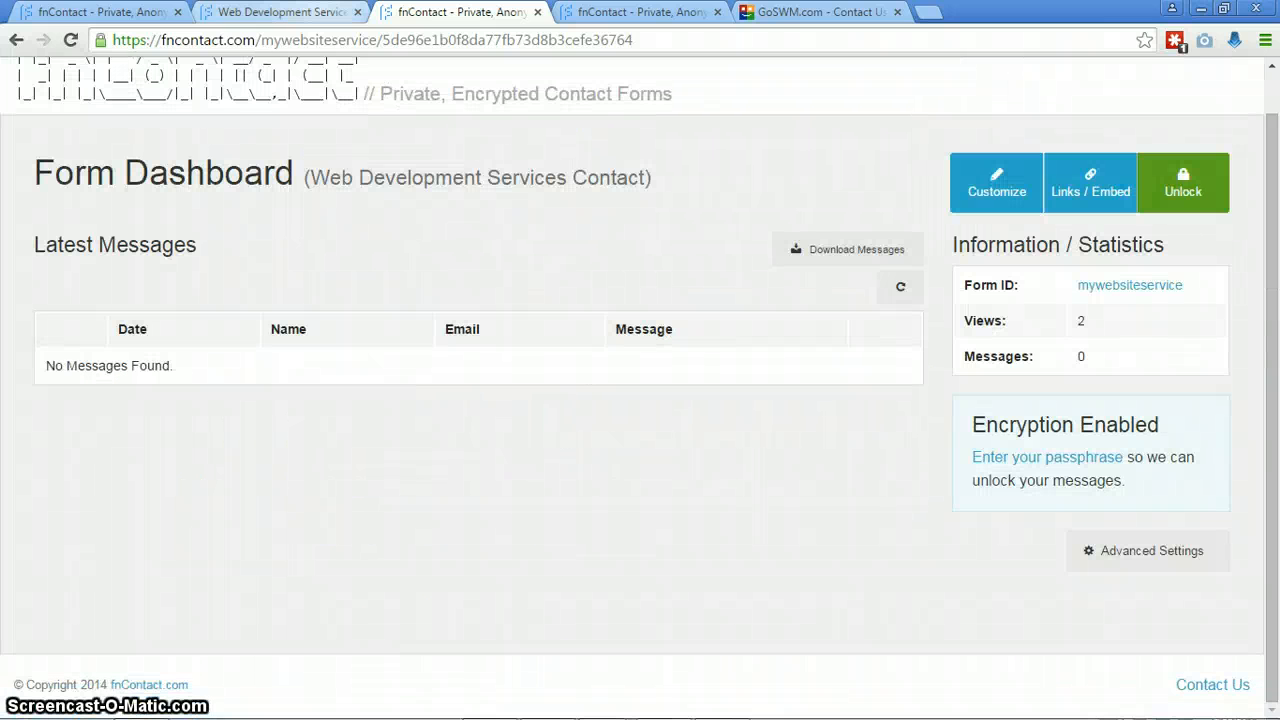
click(320, 12)
click(435, 244)
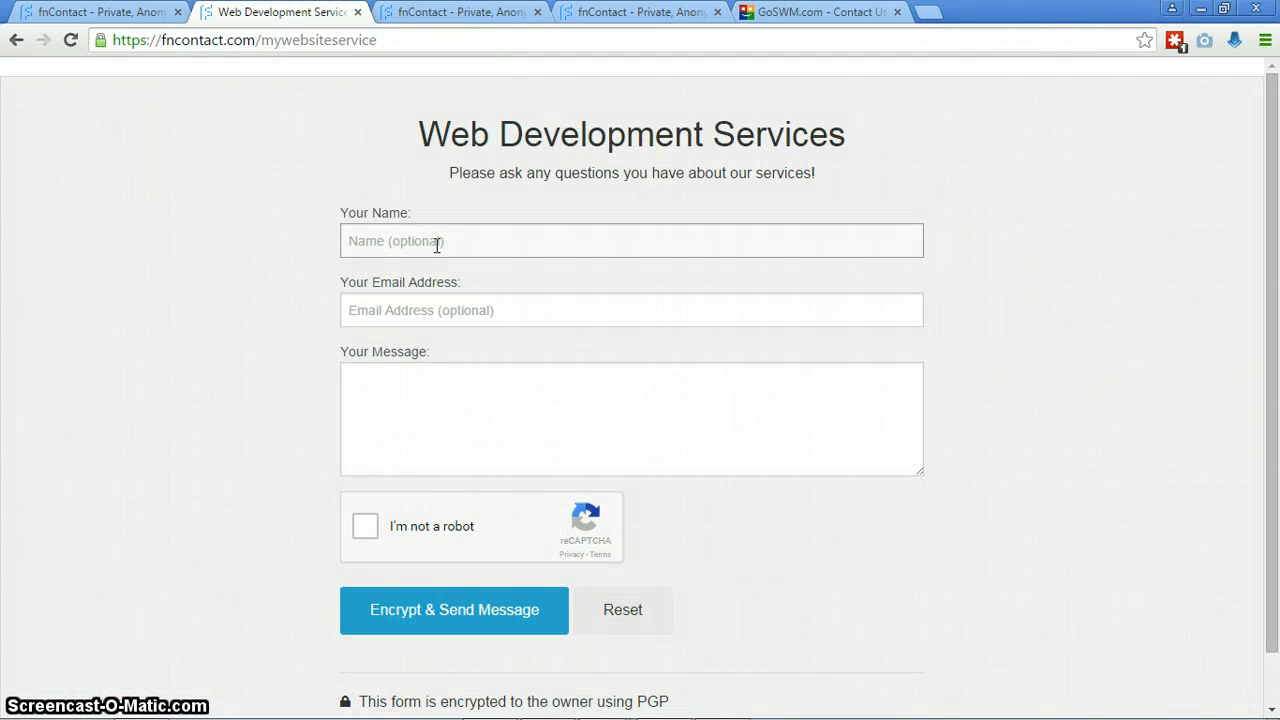
Fill the sender name and email address from the saved autofill suggestions.
text(matt)
key(Down)
key(Return)
key(Tab)
text(mat)
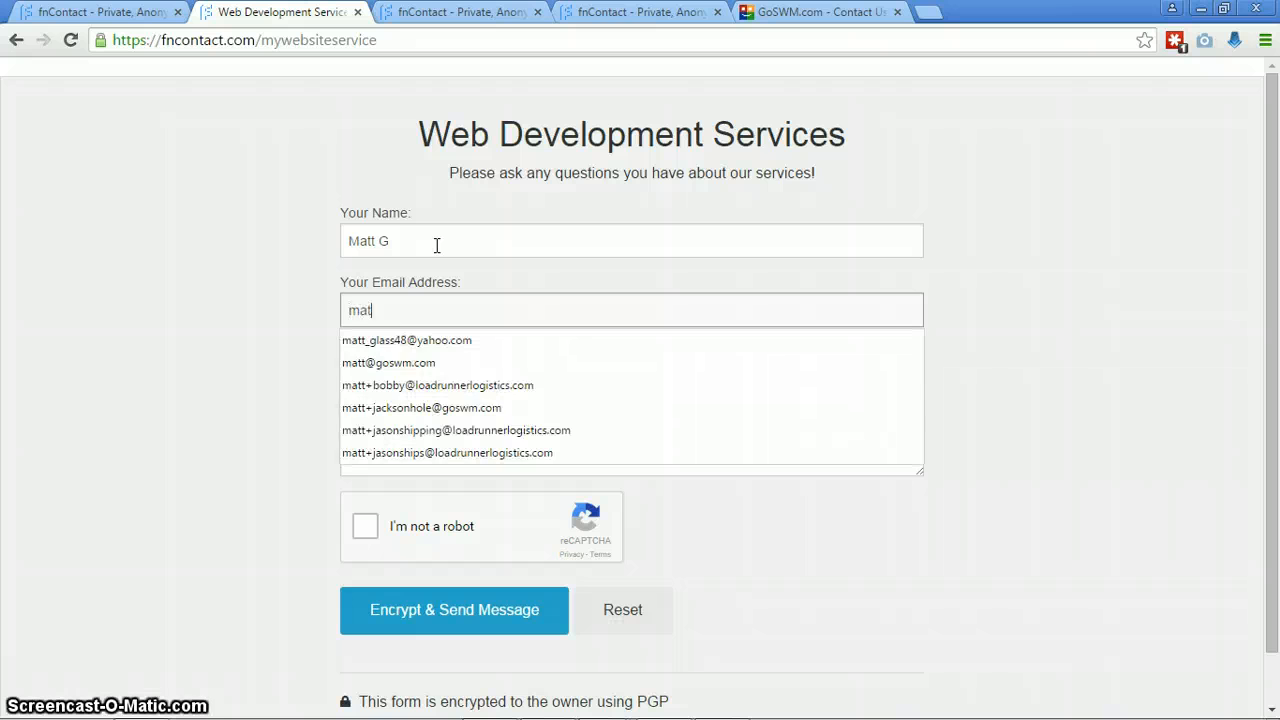
key(BackSpace)
text(g)
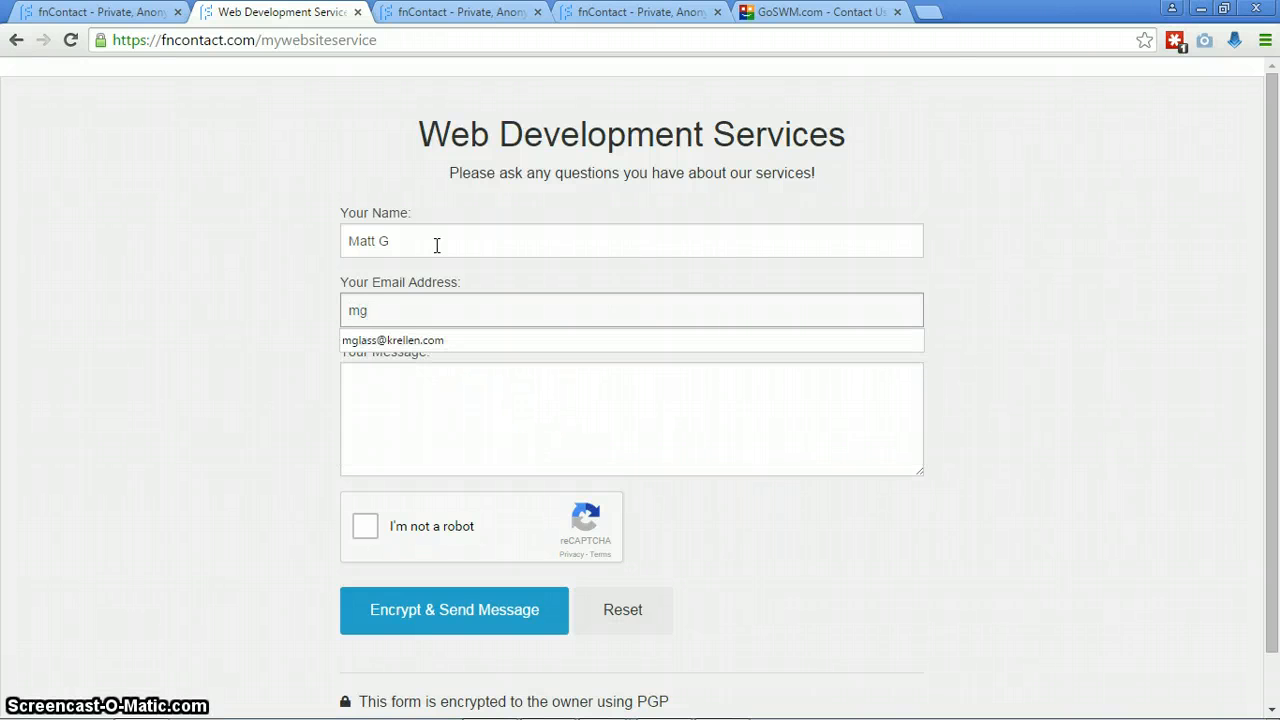
key(Down)
key(Return)
key(Tab)
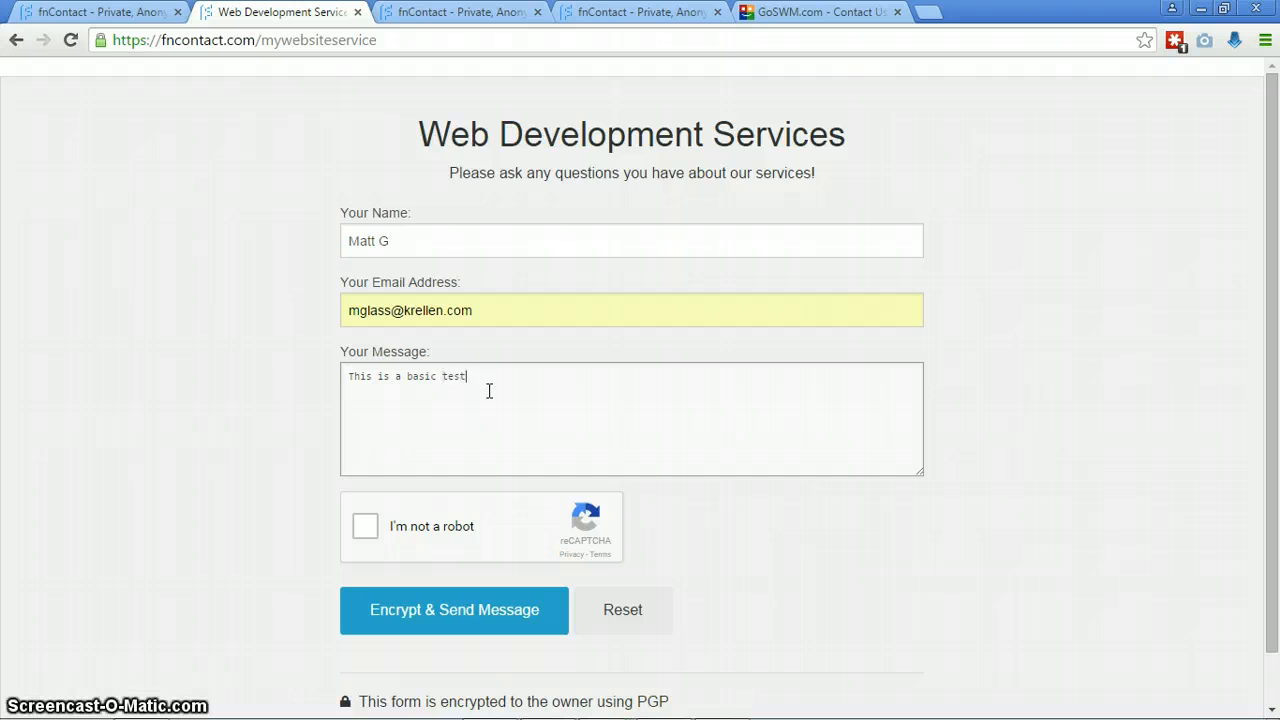
Tick I'm not a robot and encrypt and send the 'This is a basic test.' message.
click(365, 526)
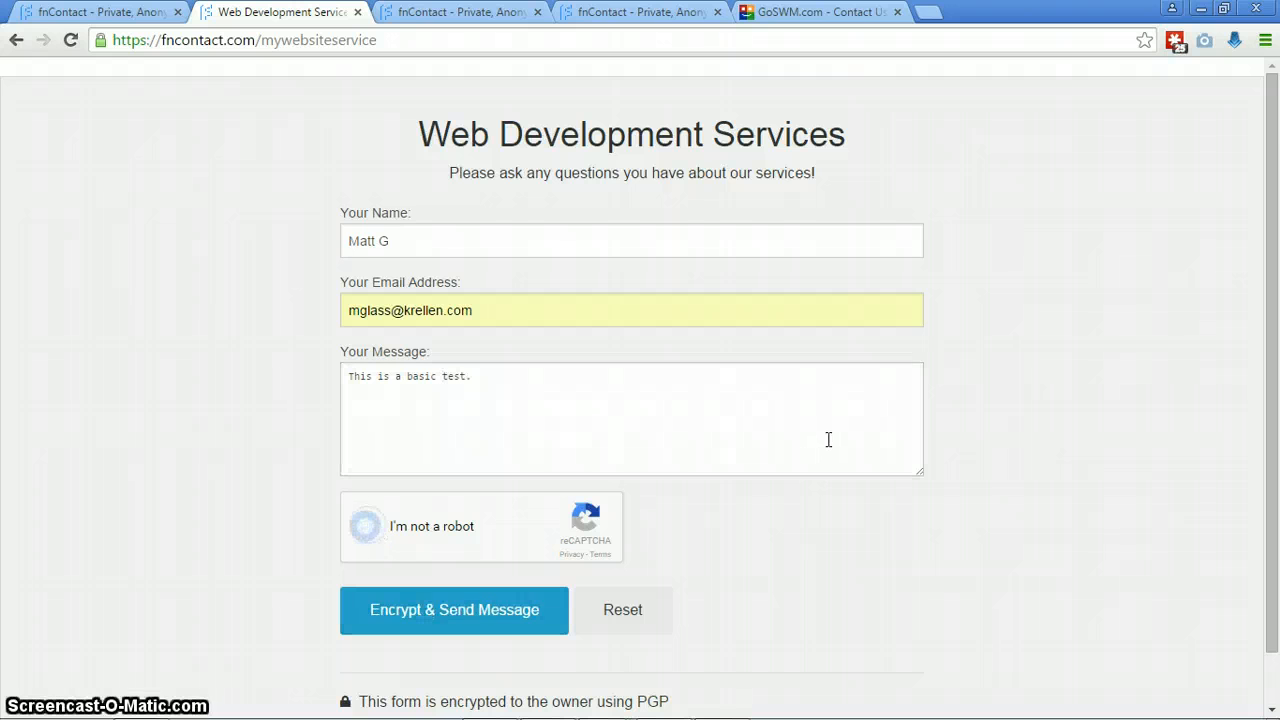
scroll(828, 445, down, 1)
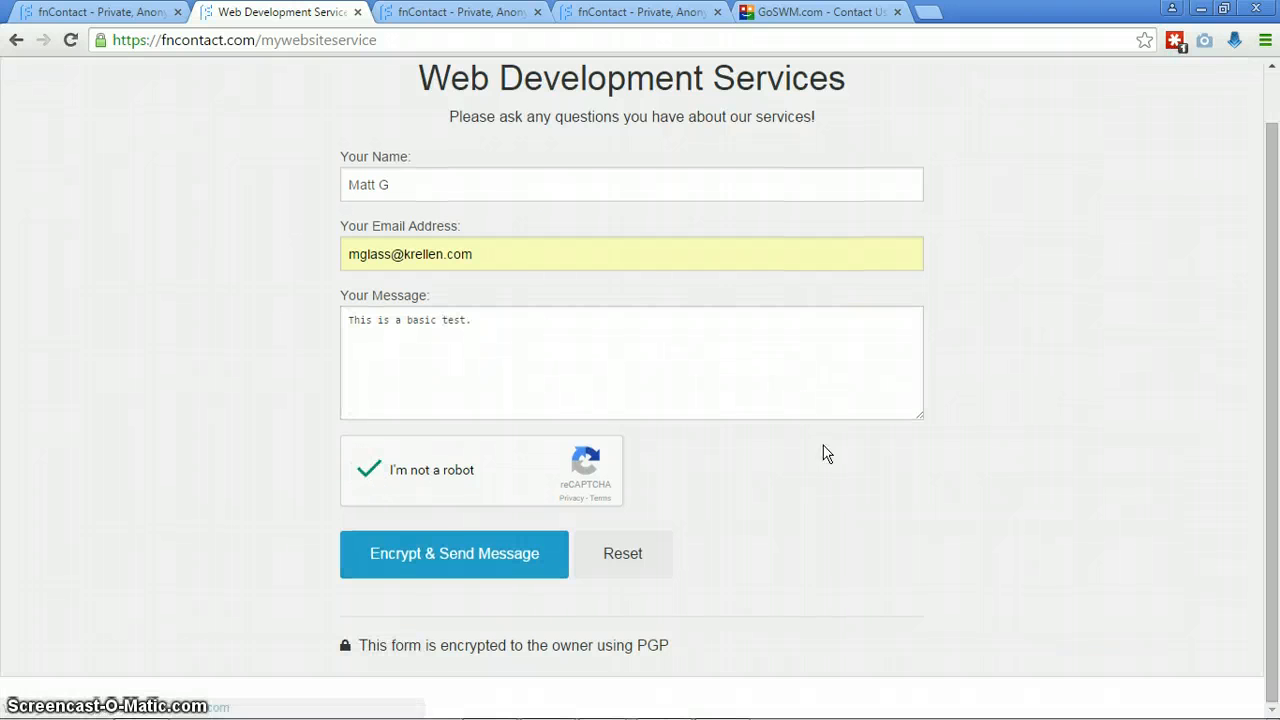
click(443, 566)
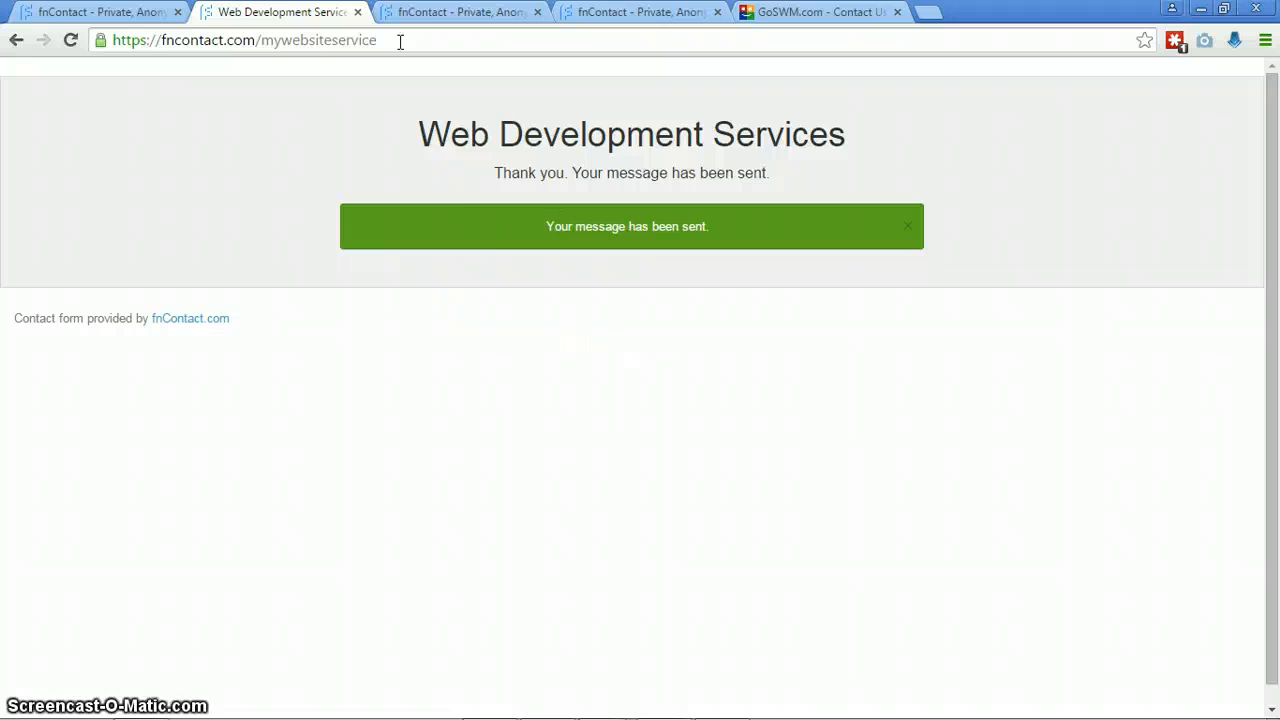
In the fnContact dashboard, open the encrypted message and unlock the private key with the passphrase.
click(437, 13)
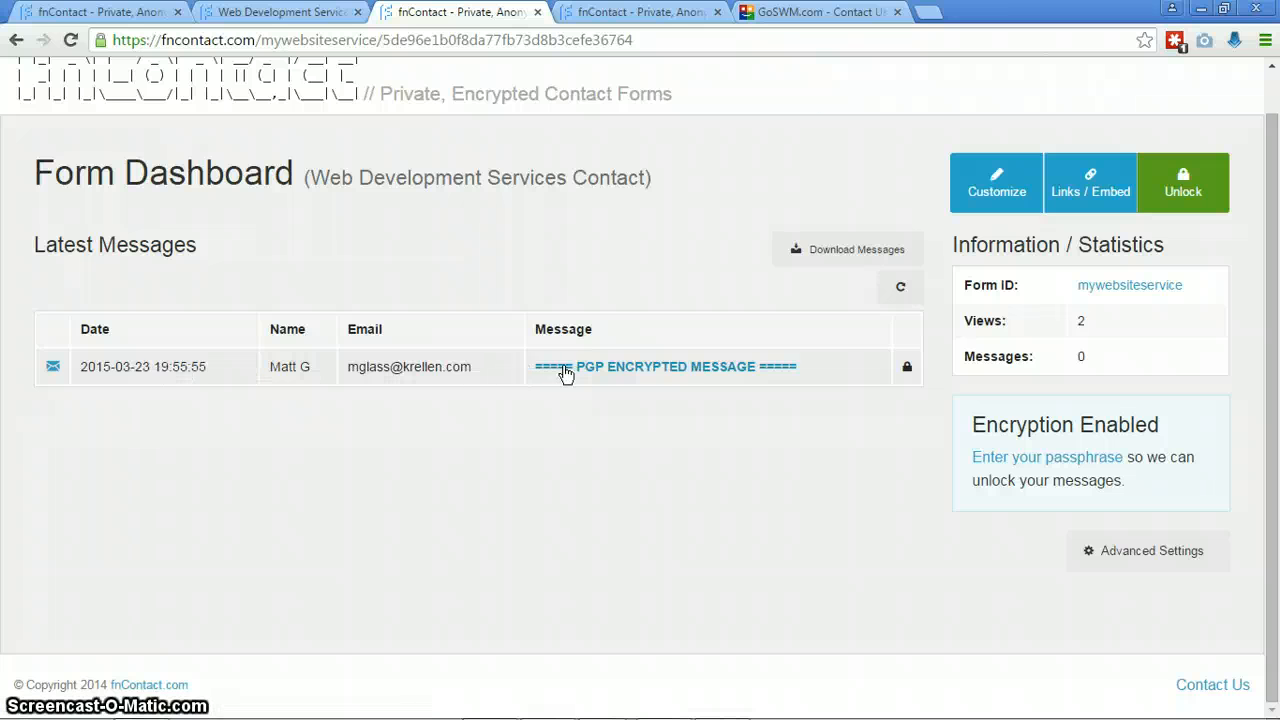
click(566, 367)
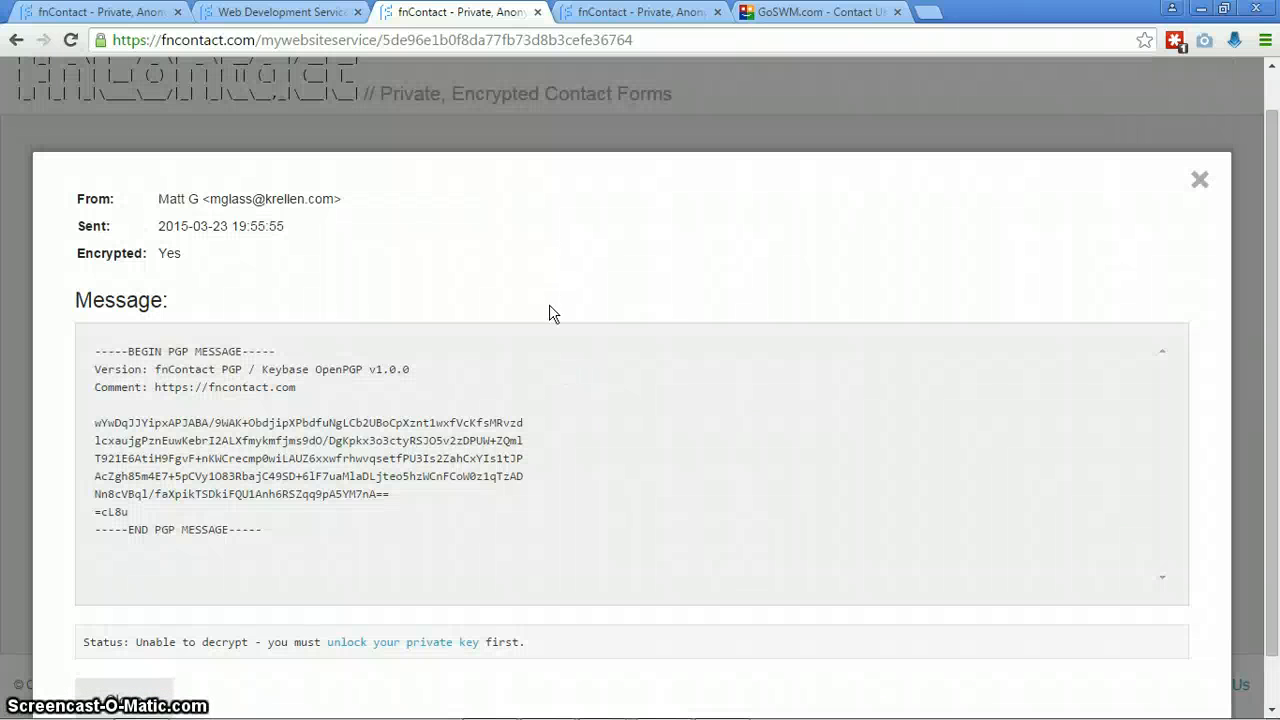
scroll(549, 310, down, 1)
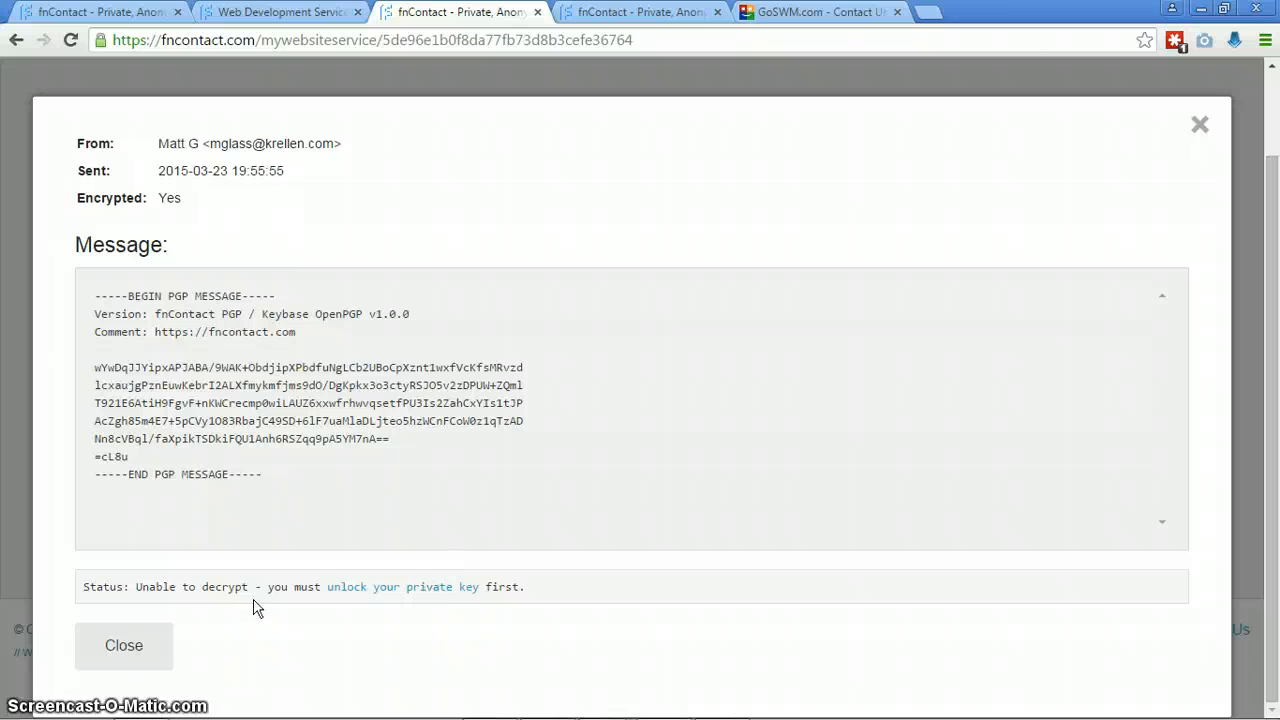
drag(186, 588, 312, 596)
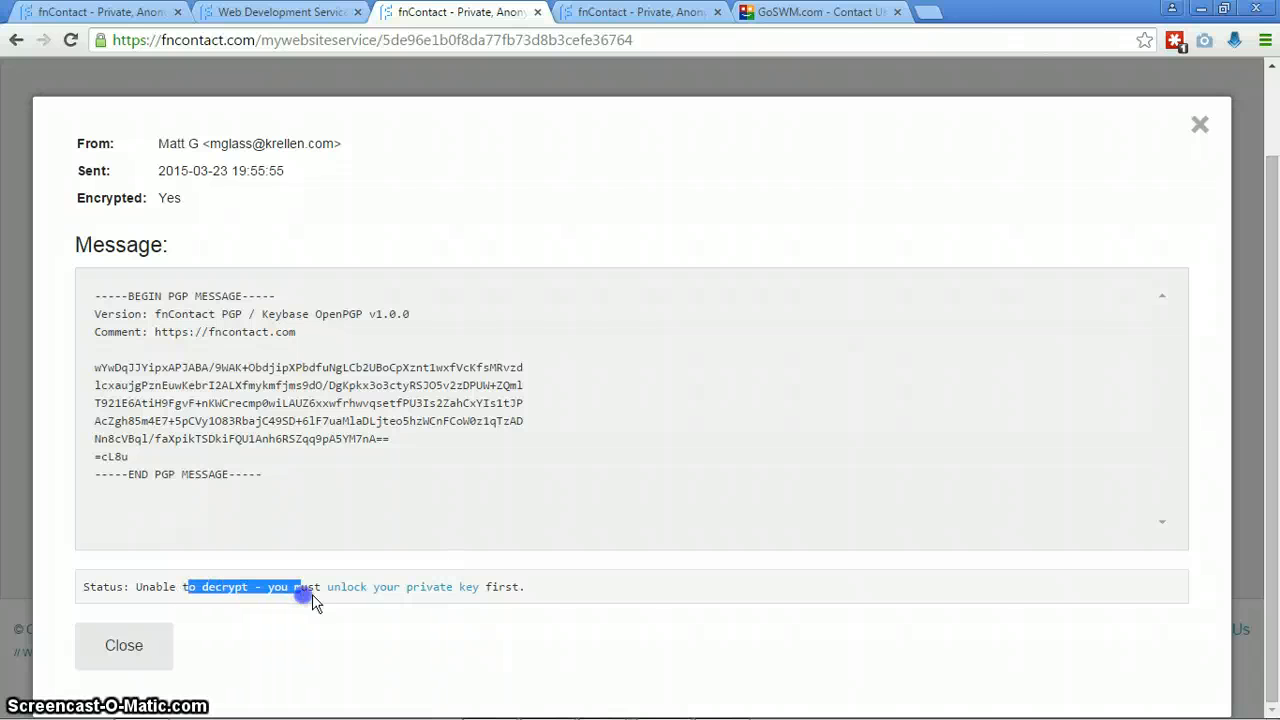
click(384, 588)
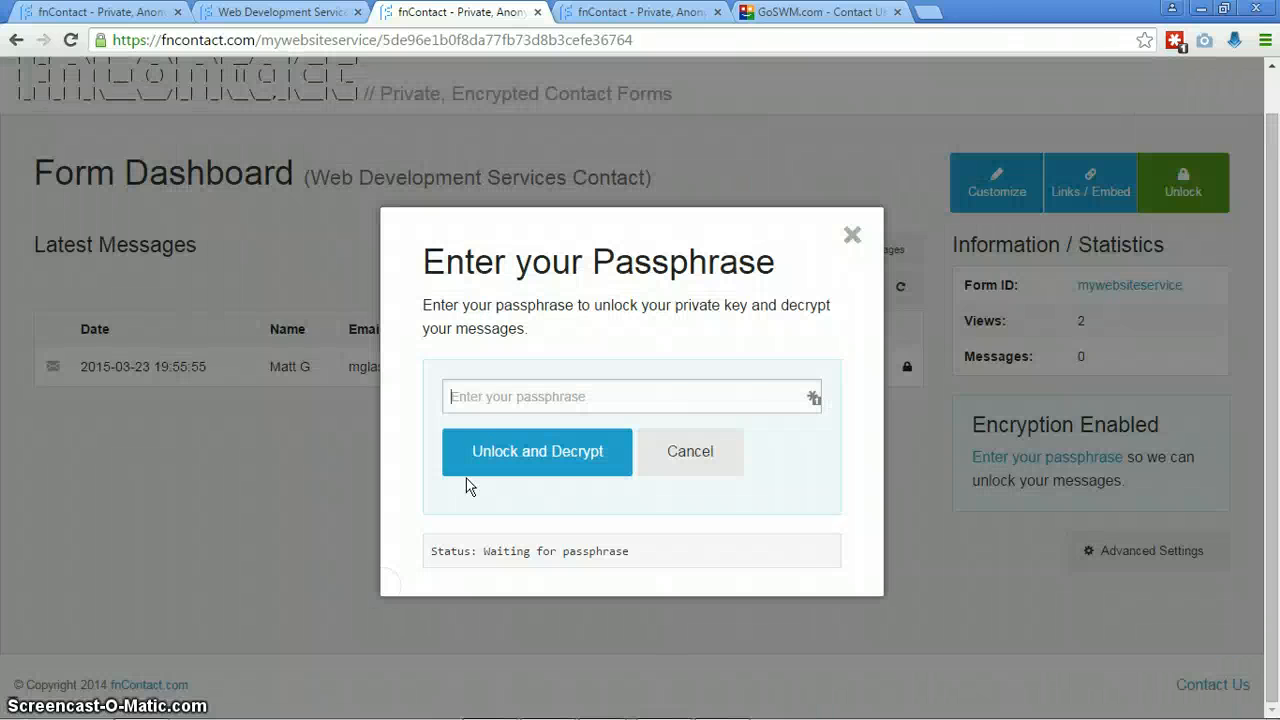
click(514, 408)
text(••••)
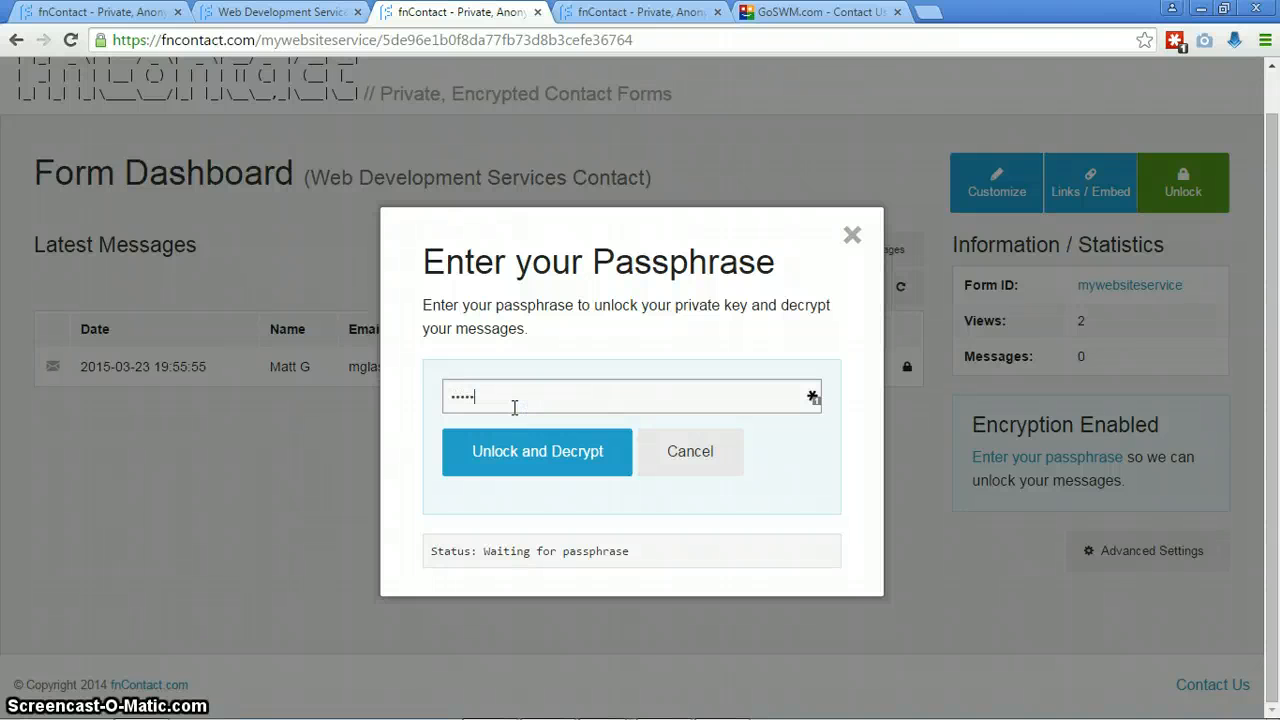
click(518, 462)
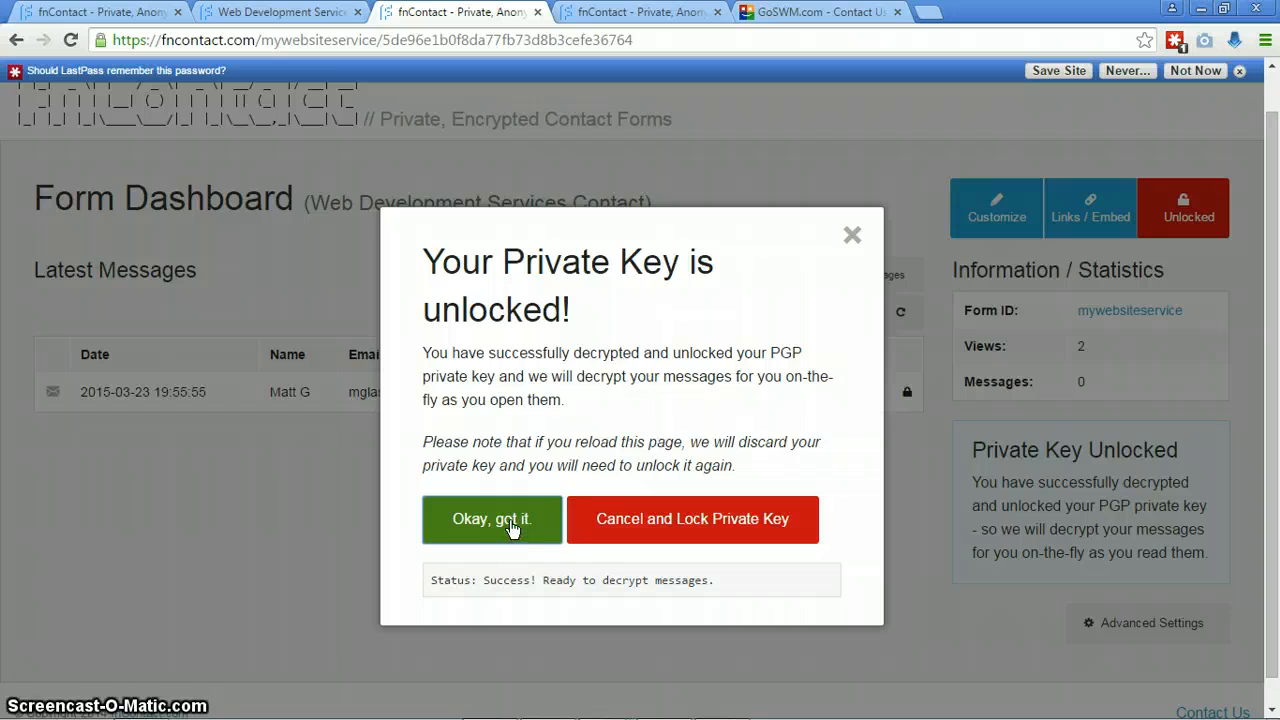
click(512, 526)
Read the decrypted text 'This is a basic test.', close it, and return to the GoSWM page.
click(700, 395)
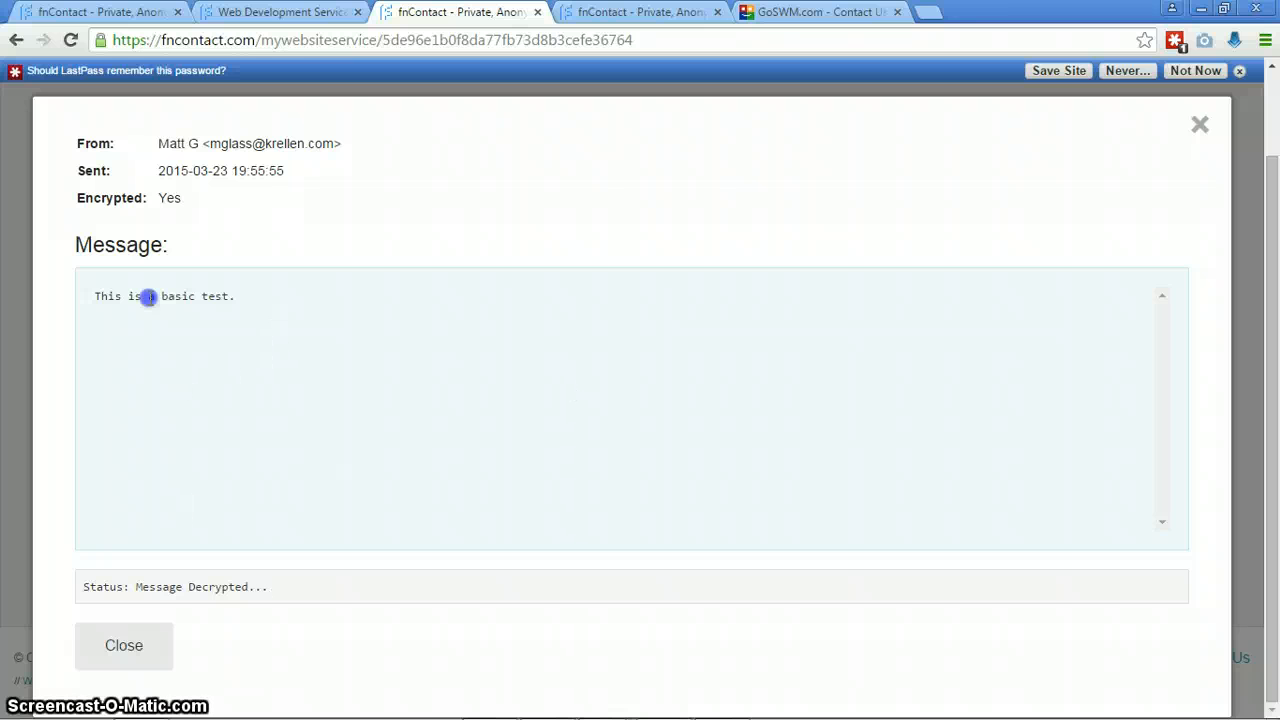
triple_click(86, 289)
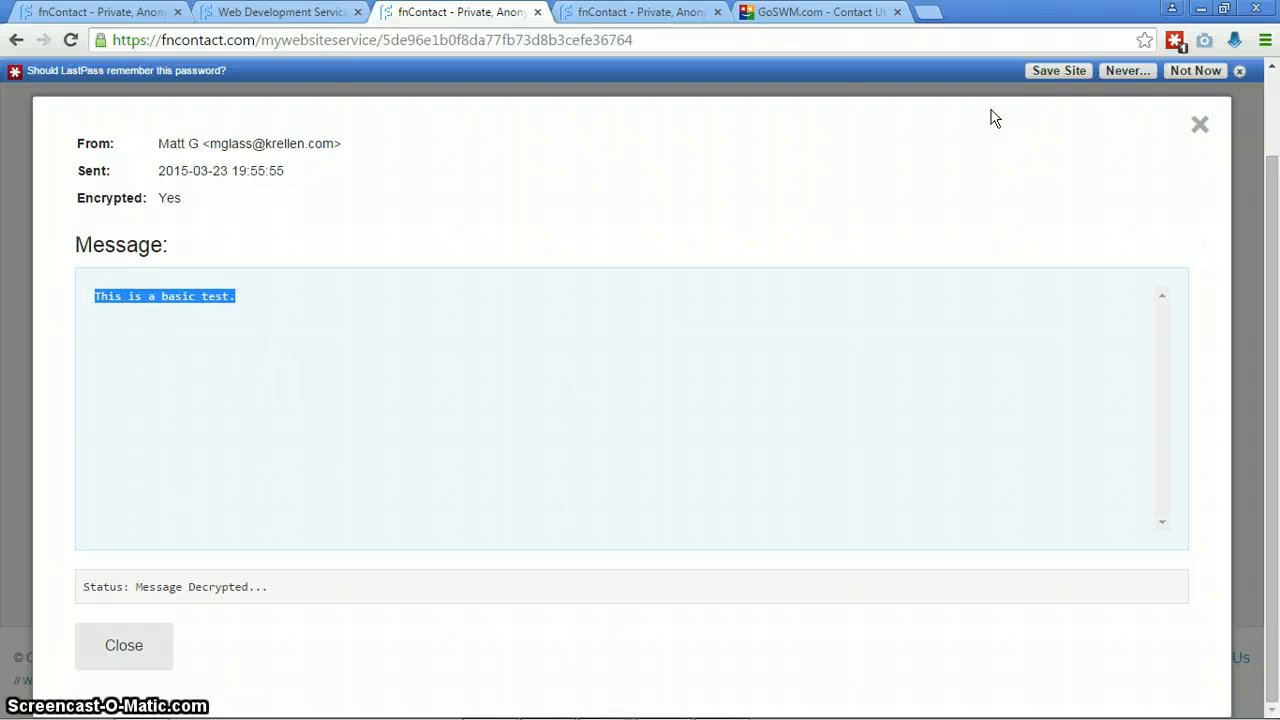
click(1200, 126)
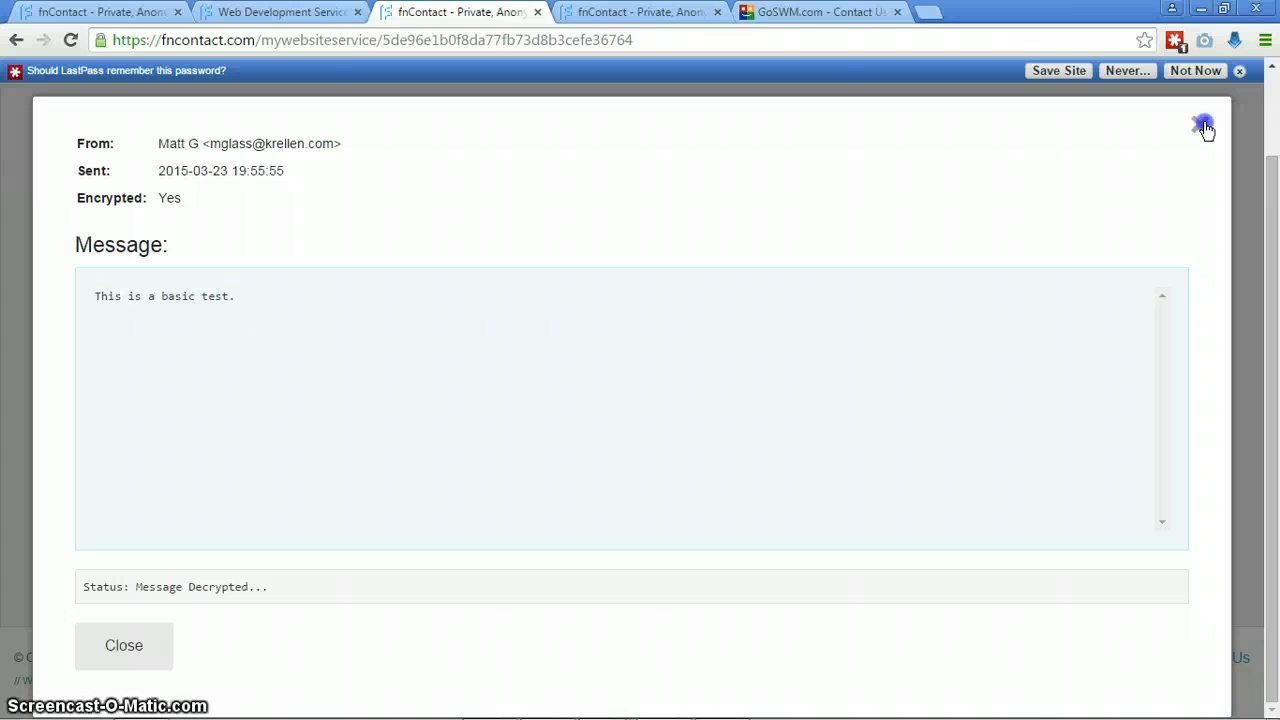
click(1244, 71)
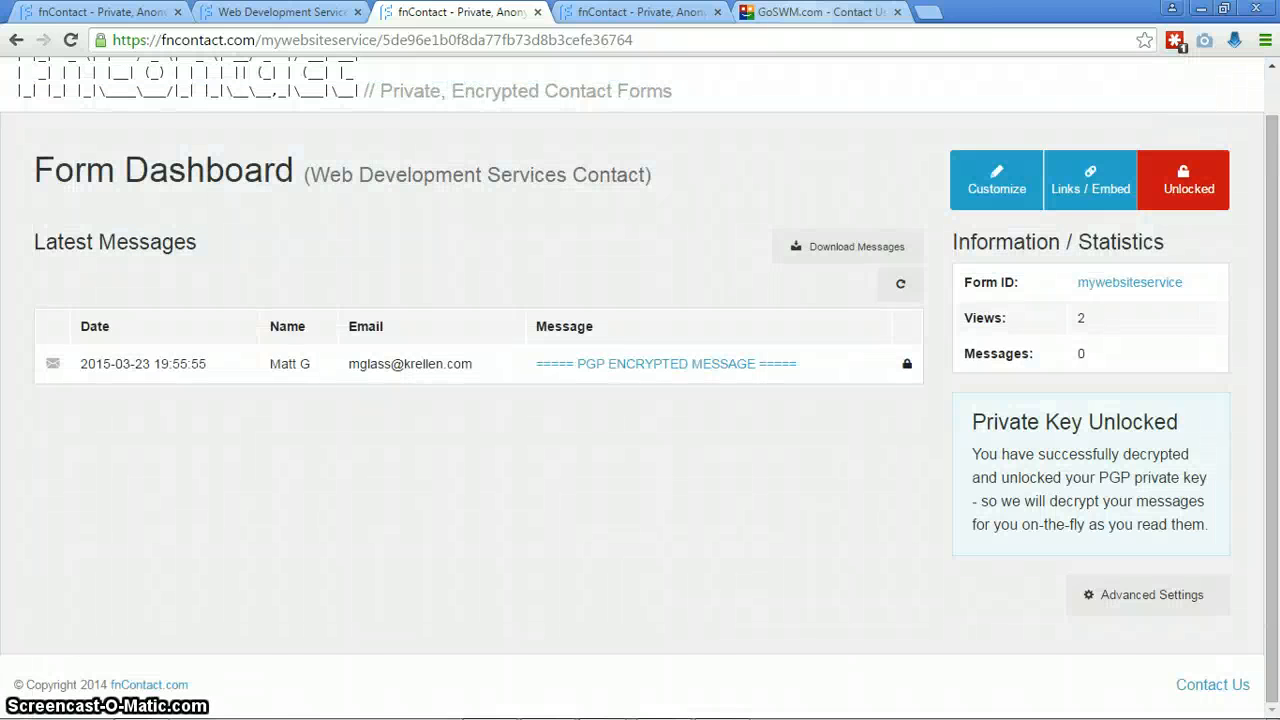
click(820, 12)
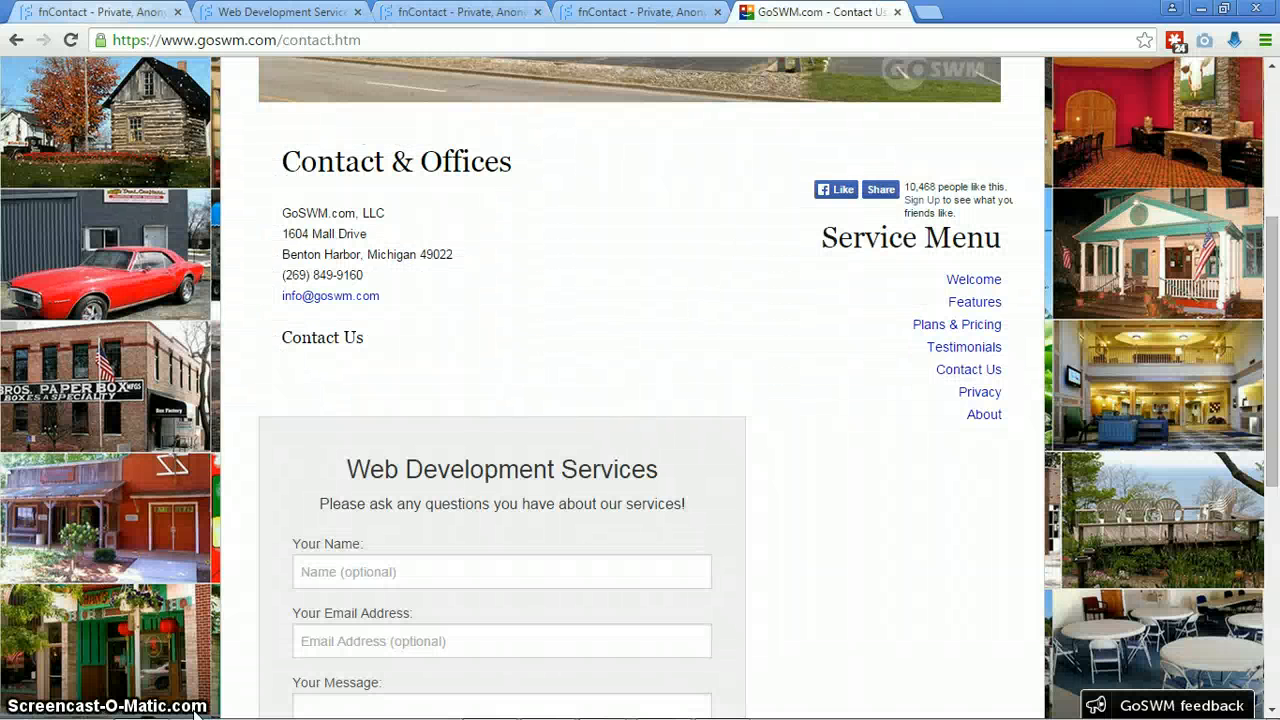
Upload contact.htm from Dreamweaver's Local Files to the goswm.com remote site.
click(548, 708)
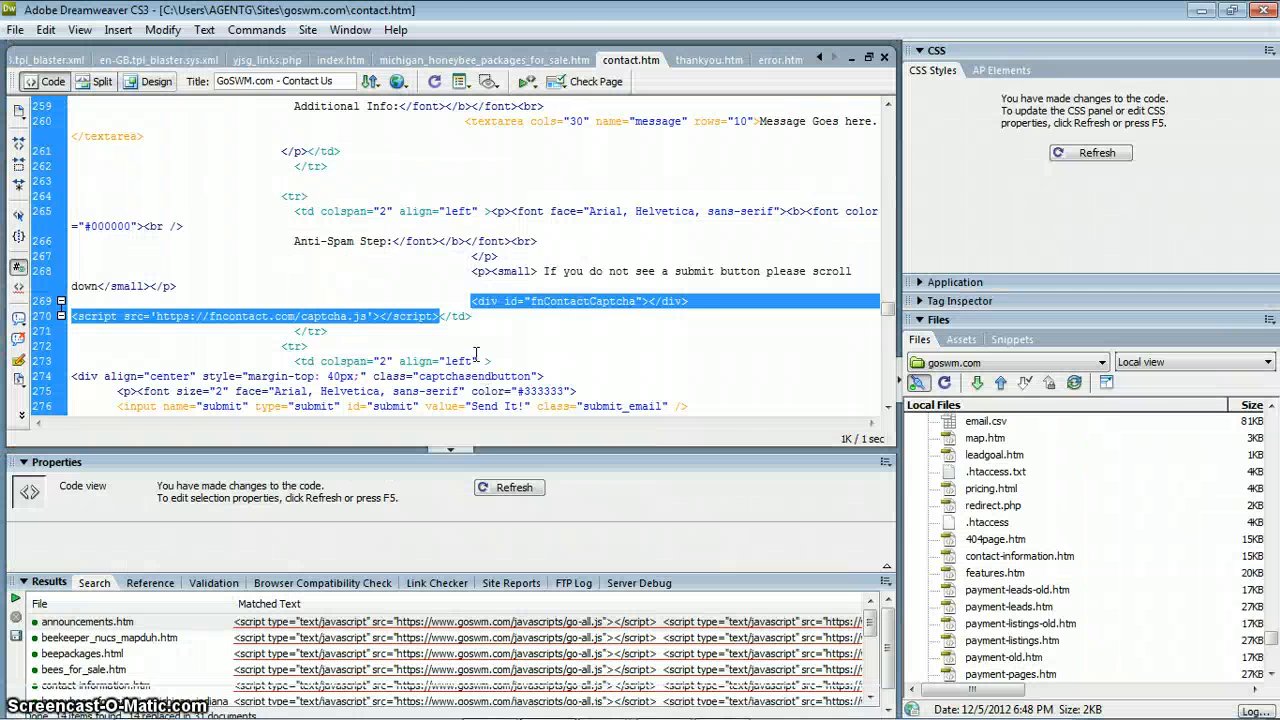
click(1112, 385)
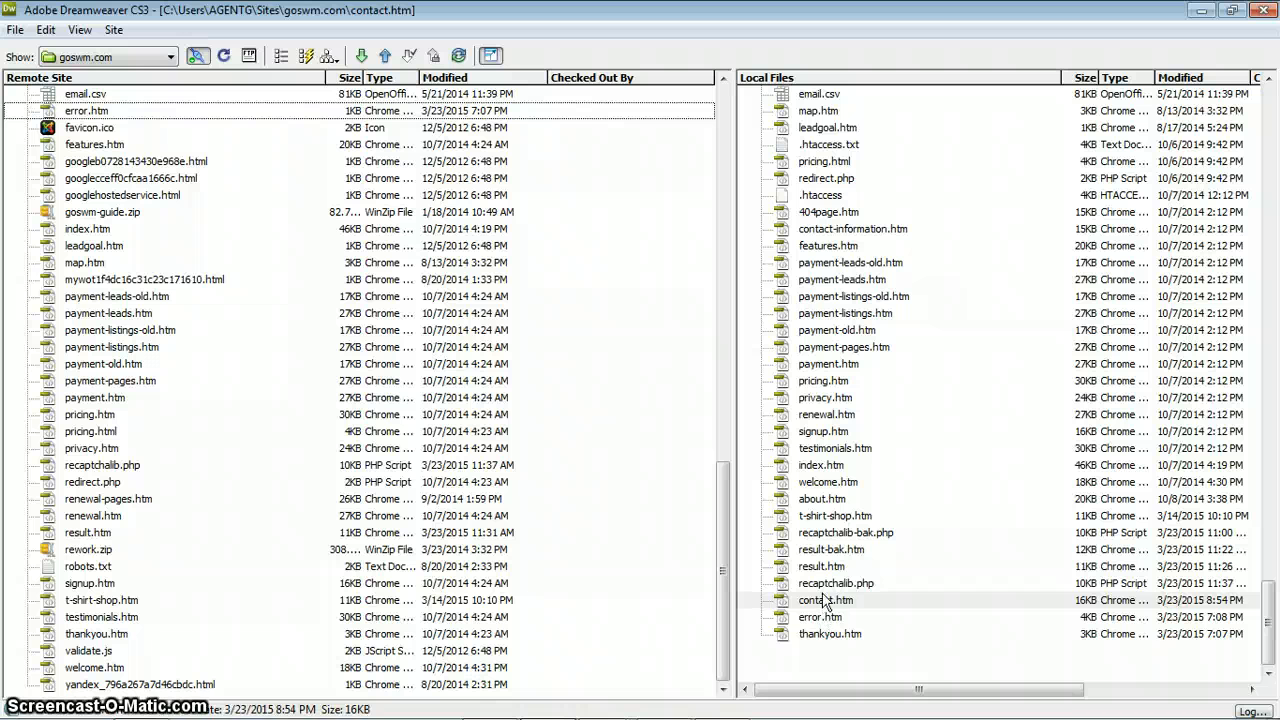
drag(823, 597, 87, 407)
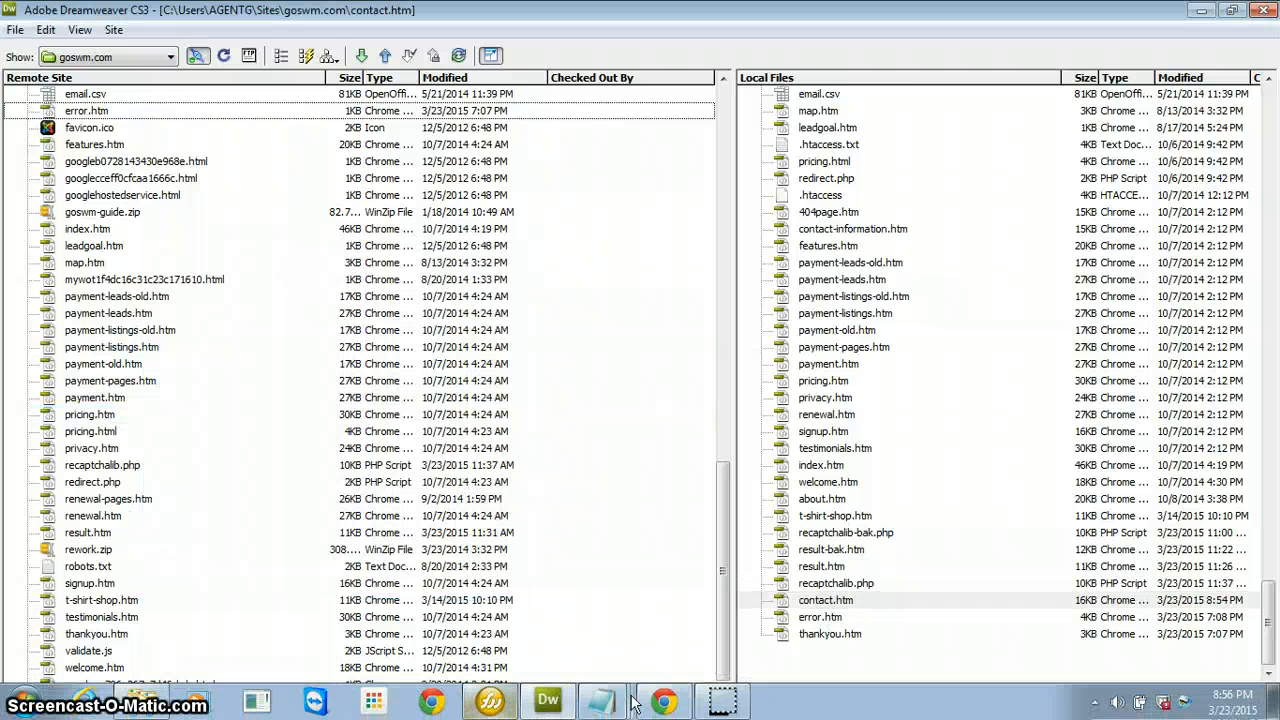
click(662, 702)
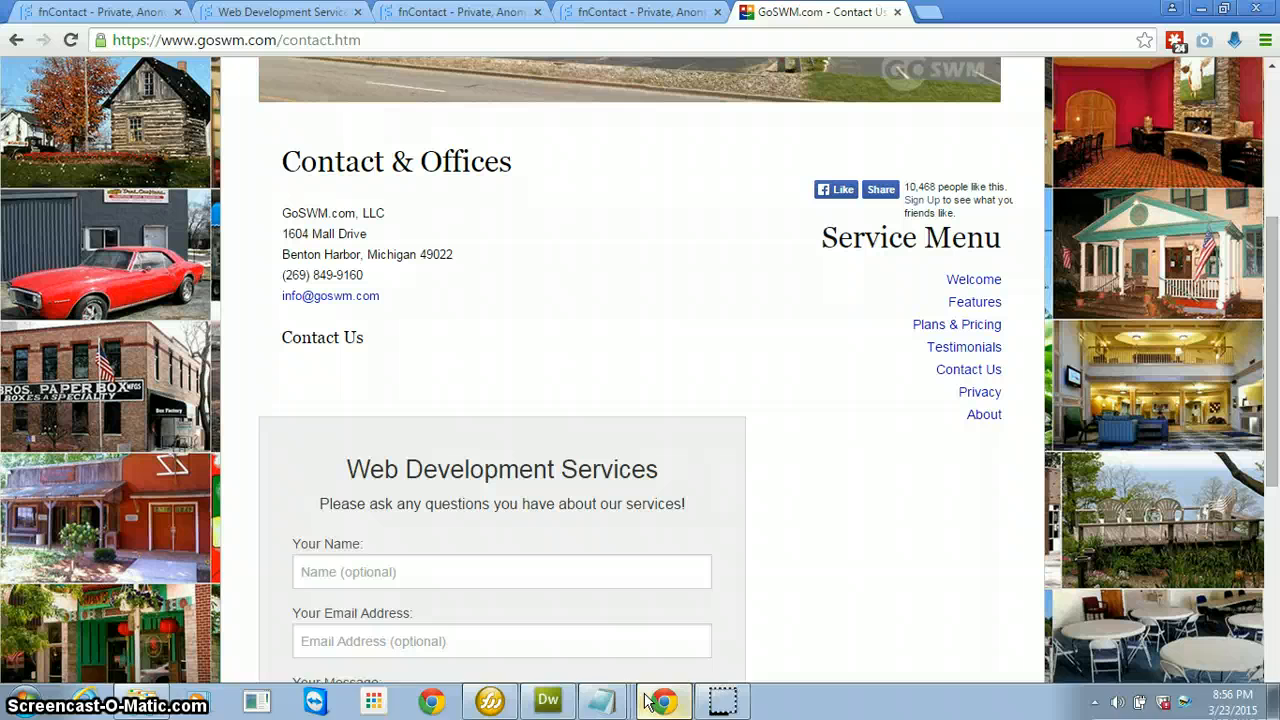
Reload the GoSWM contact page and choose 'Ask a Question' as the request type.
click(71, 42)
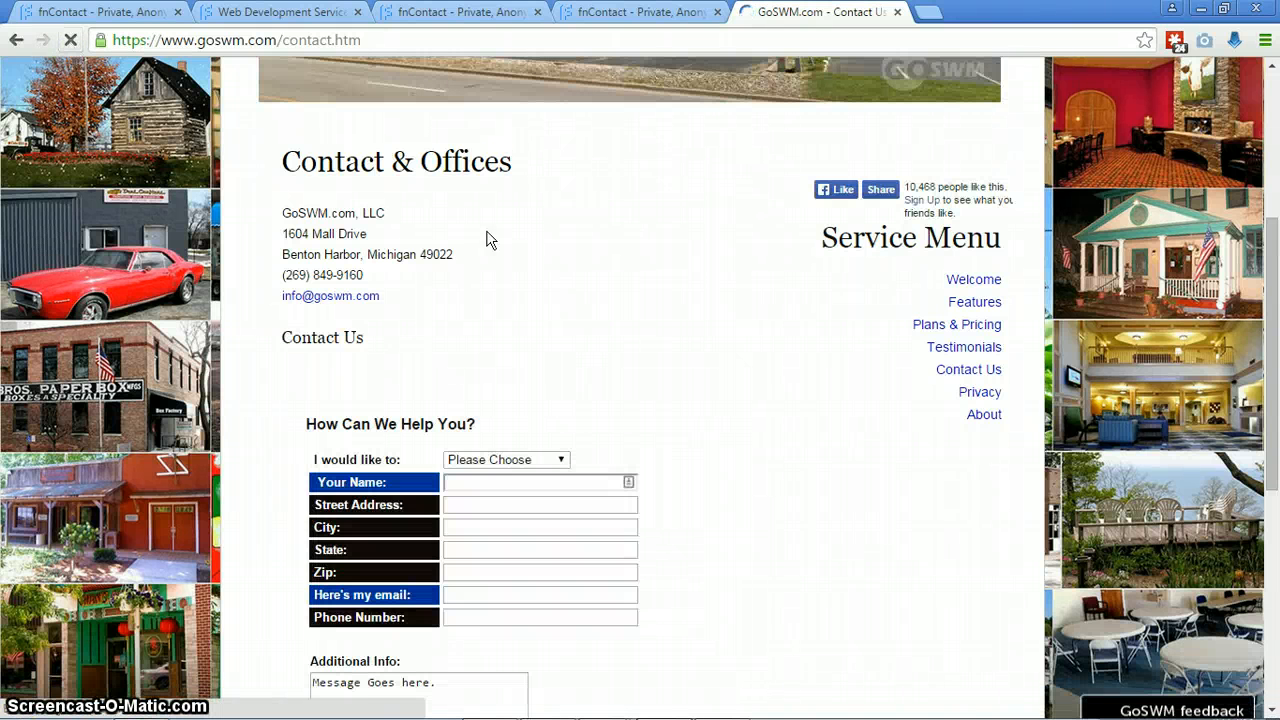
scroll(551, 280, down, 2)
click(500, 240)
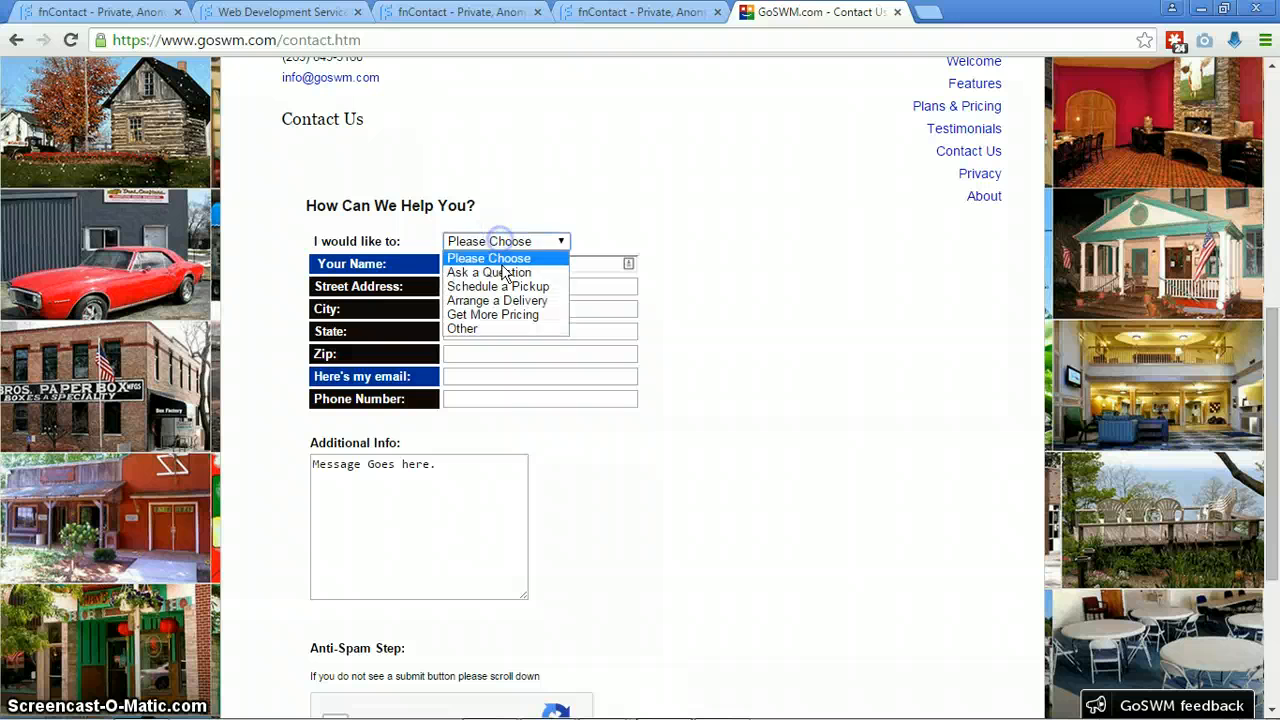
click(505, 273)
Autofill the name and full contact details from saved suggestions.
click(506, 262)
text(Ma)
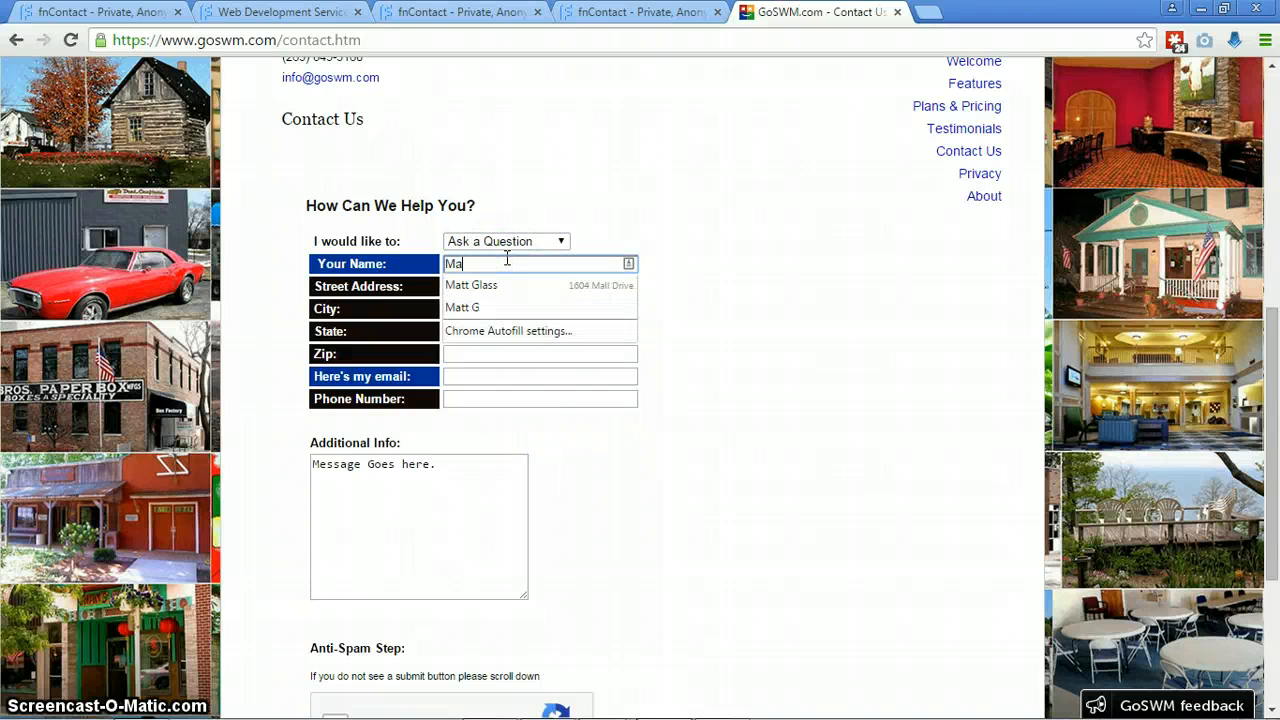
text(t)
click(530, 307)
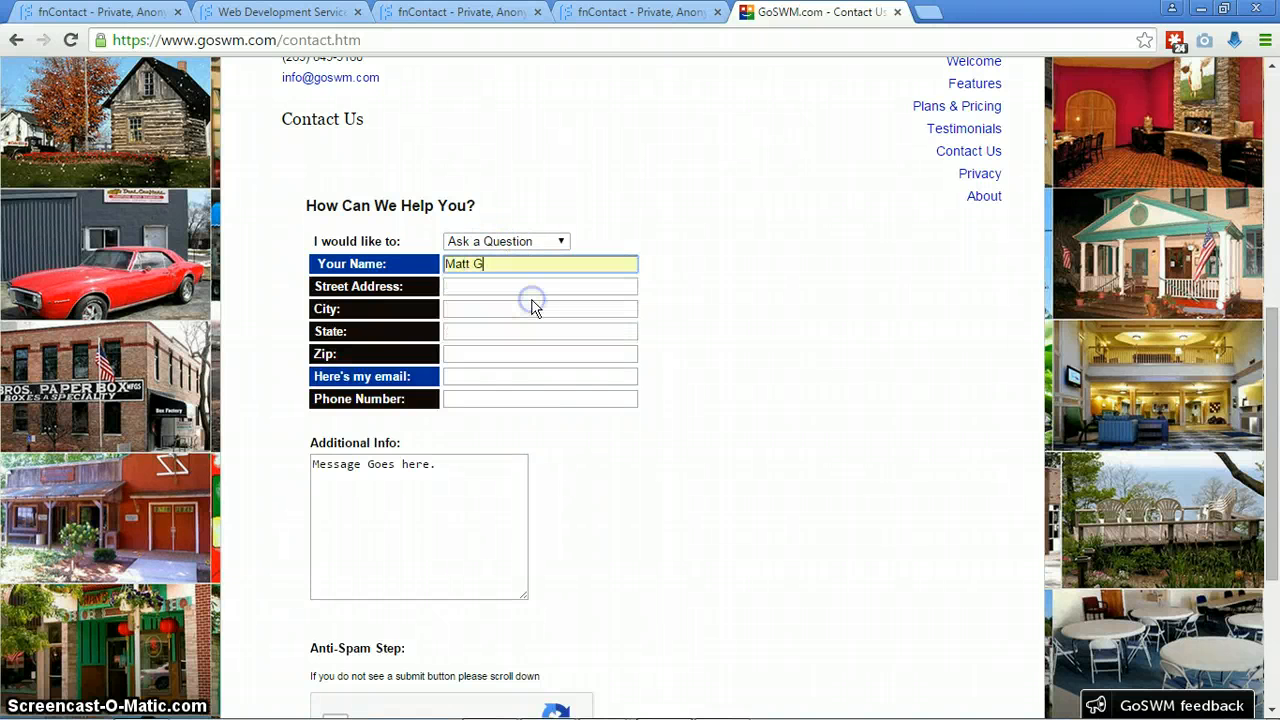
text(la)
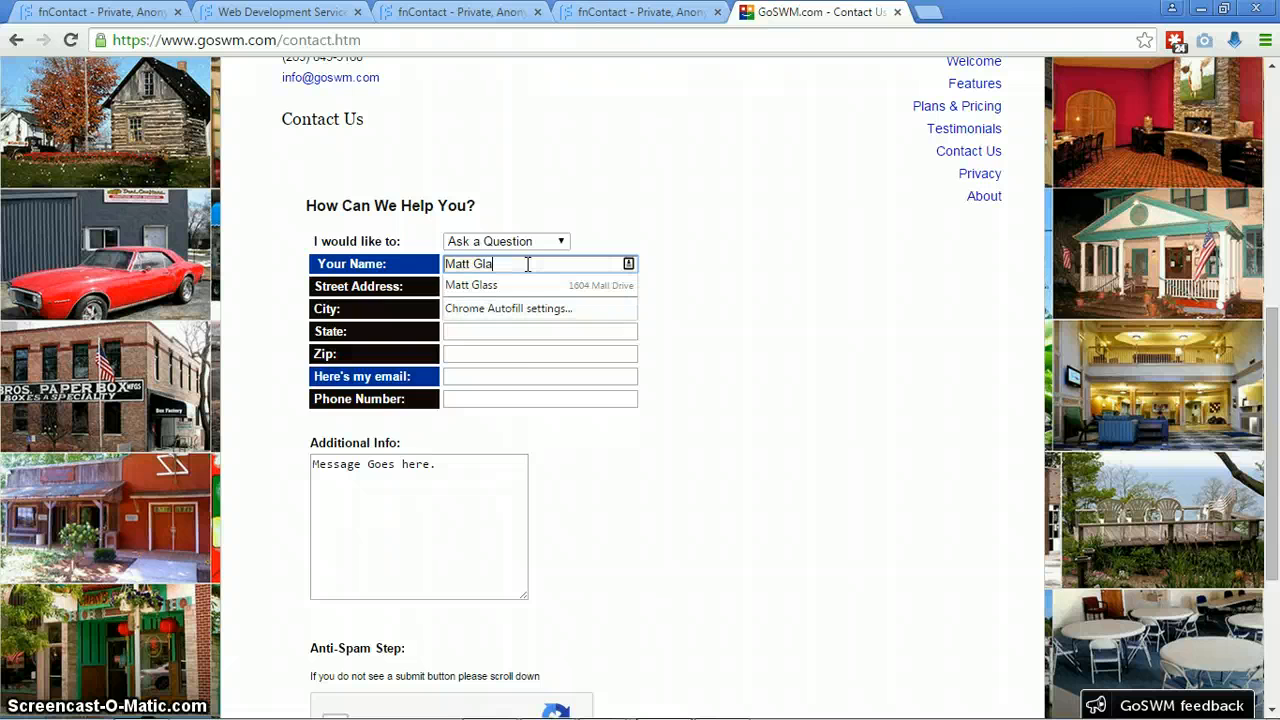
click(512, 287)
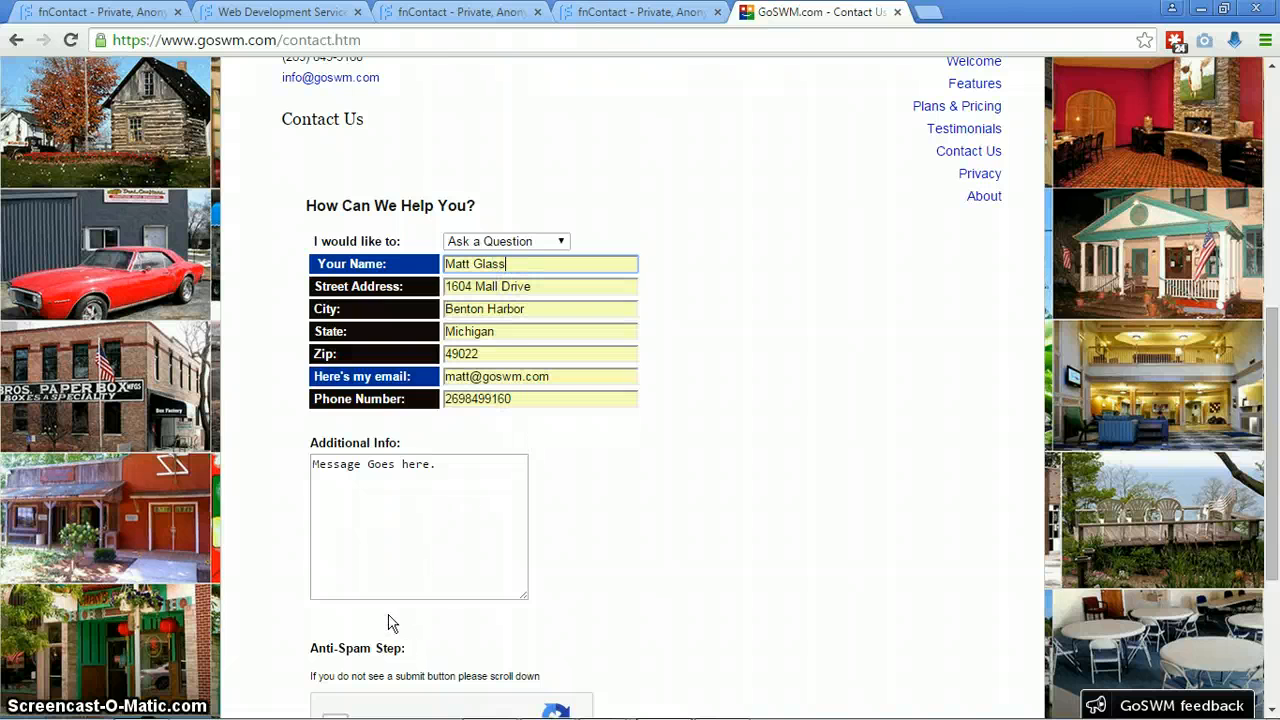
Tick the reCAPTCHA, submit the form with Send It, and check the fnContact dashboard.
scroll(390, 622, down, 3)
click(335, 433)
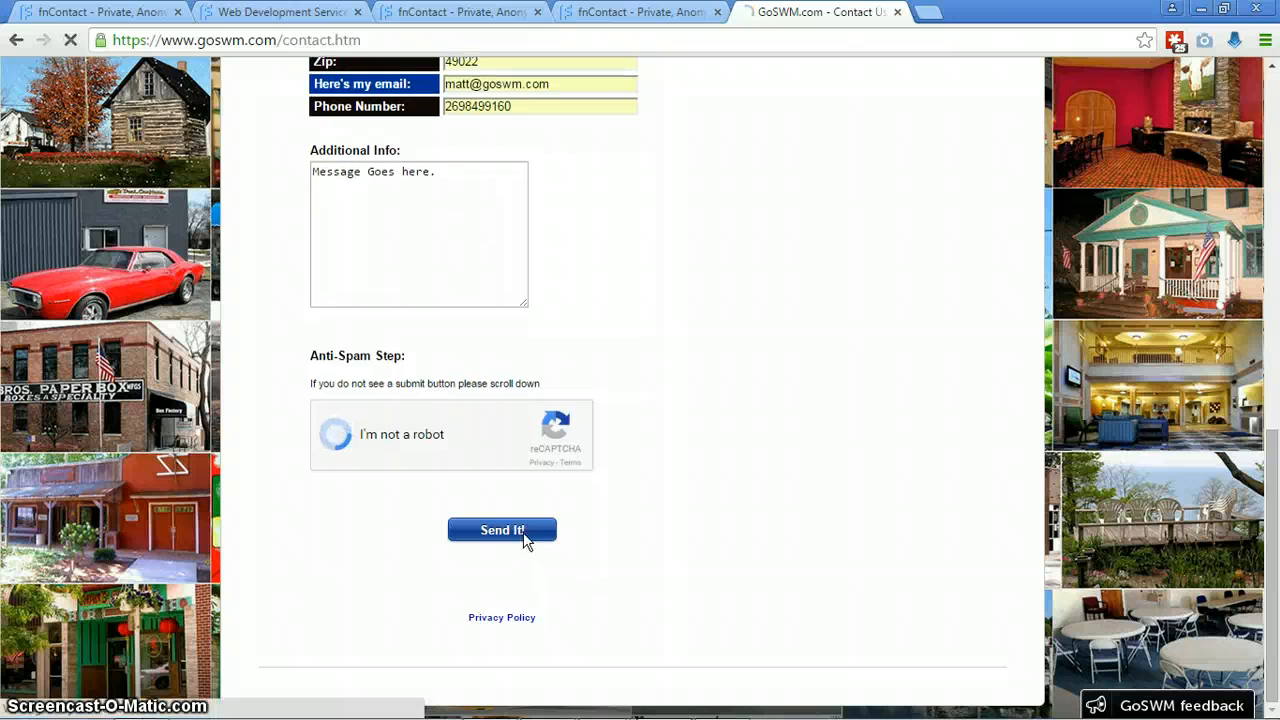
click(520, 529)
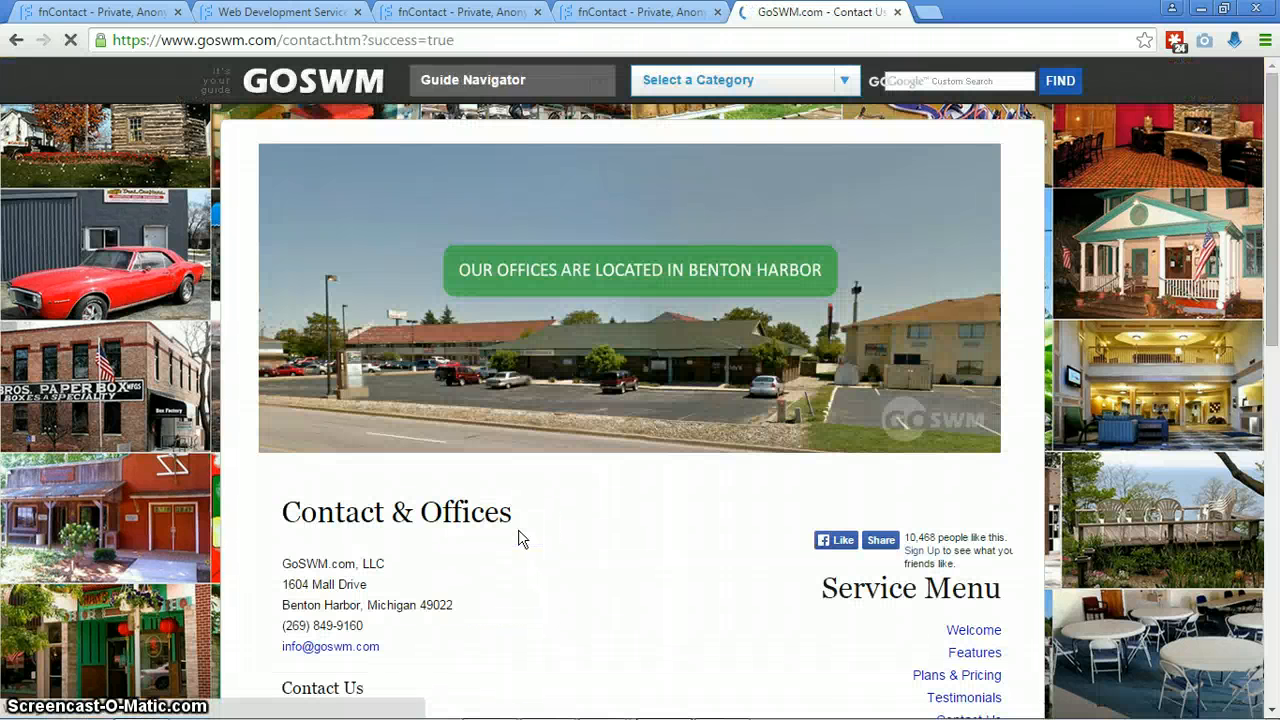
scroll(506, 504, down, 4)
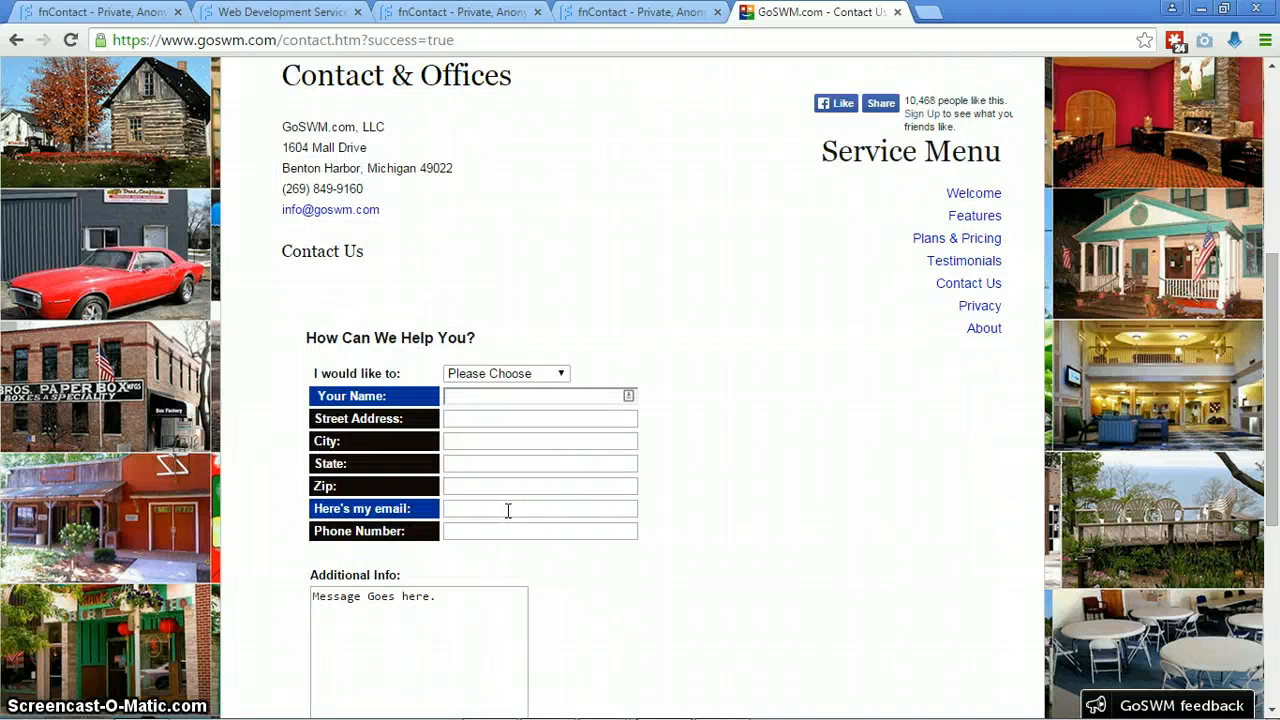
scroll(508, 508, up, 4)
scroll(513, 512, down, 6)
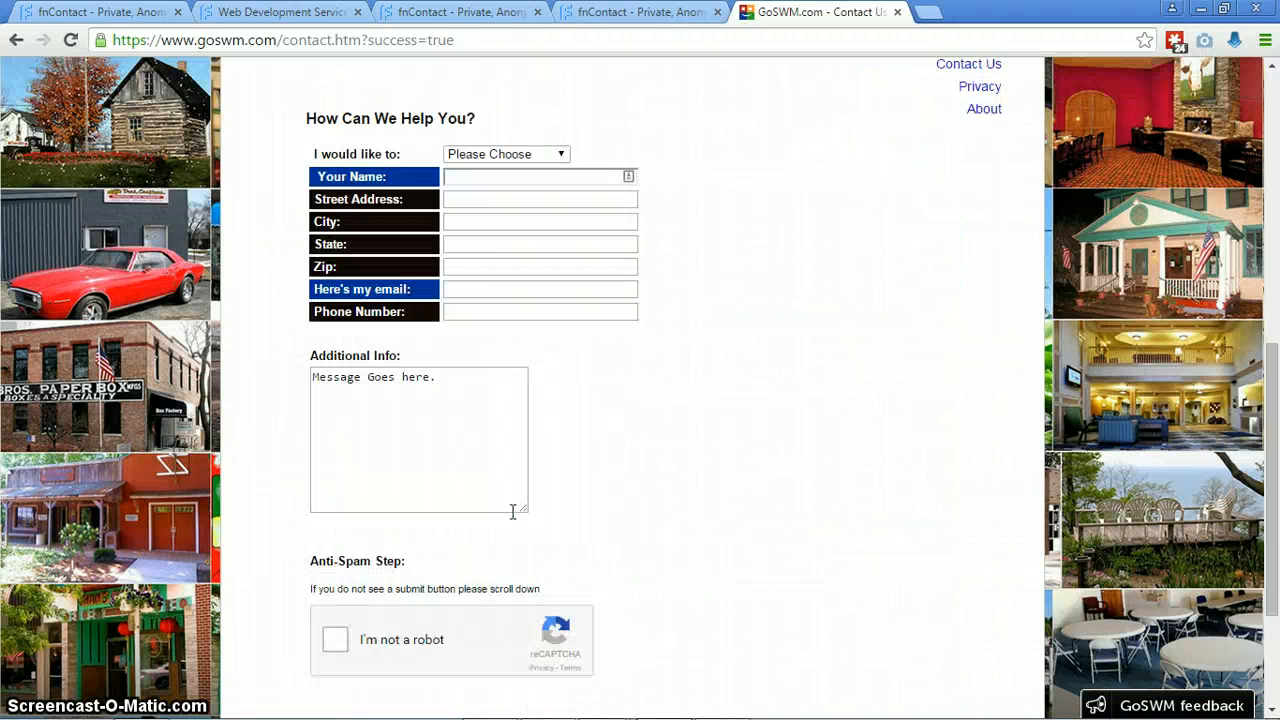
scroll(515, 512, down, 3)
scroll(517, 509, up, 10)
click(600, 12)
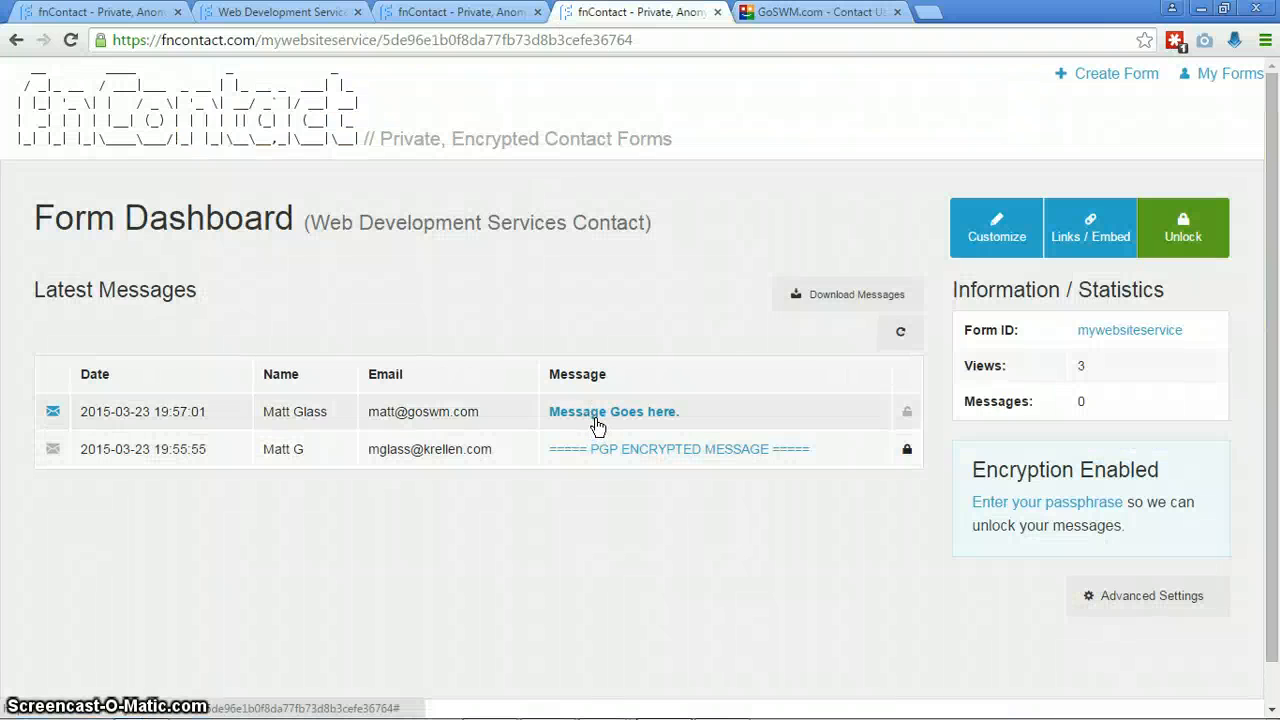
Read the unencrypted 'Message Goes here.' entry with its POST Data, then close it.
click(595, 425)
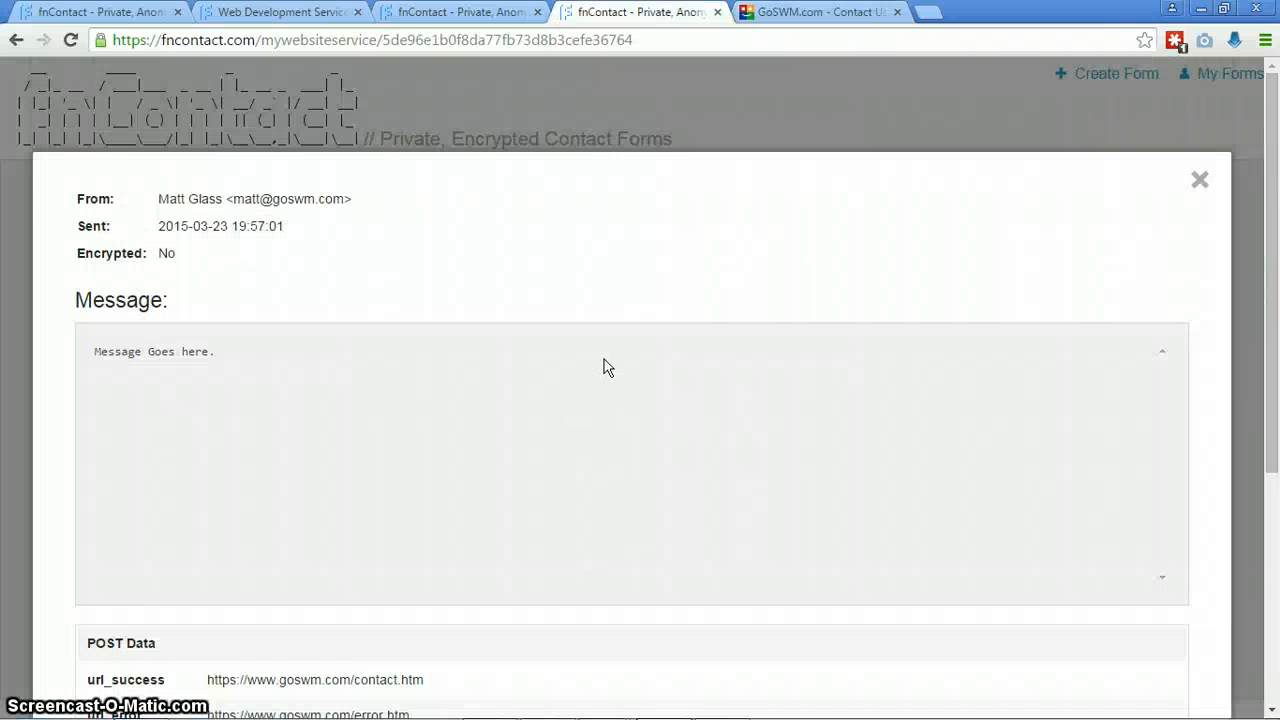
scroll(603, 367, down, 5)
scroll(600, 367, up, 5)
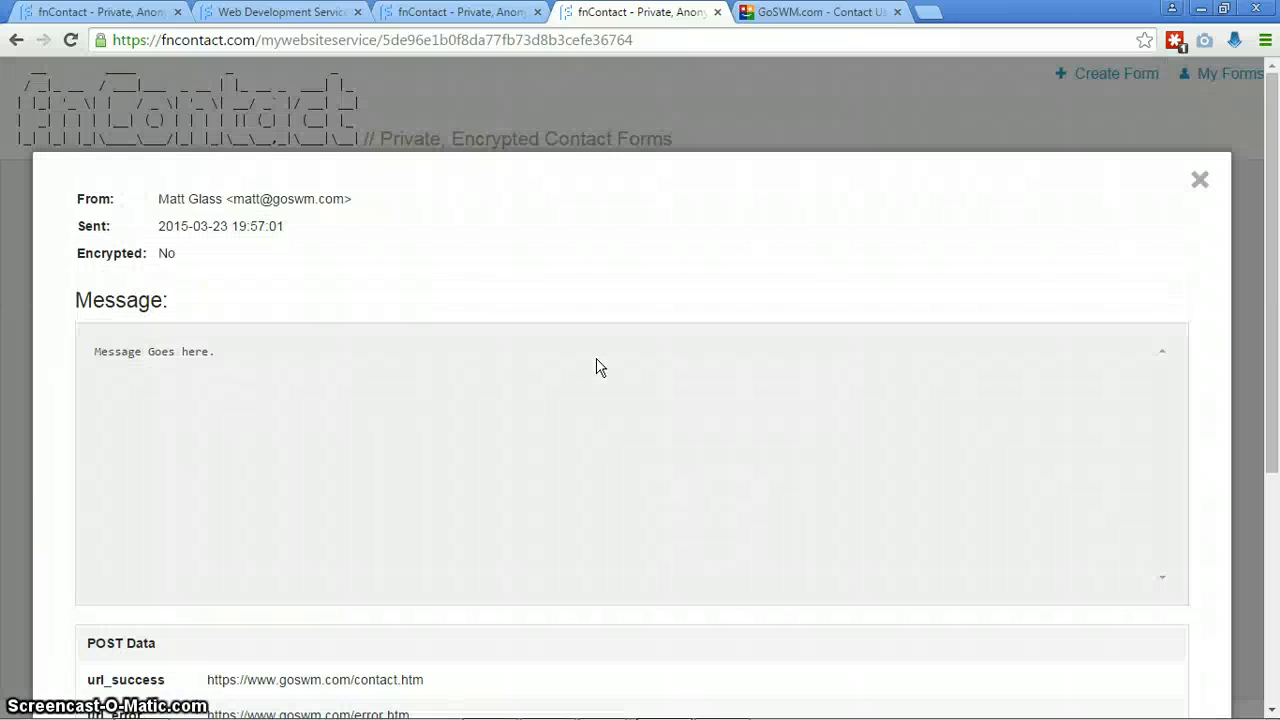
scroll(598, 370, down, 4)
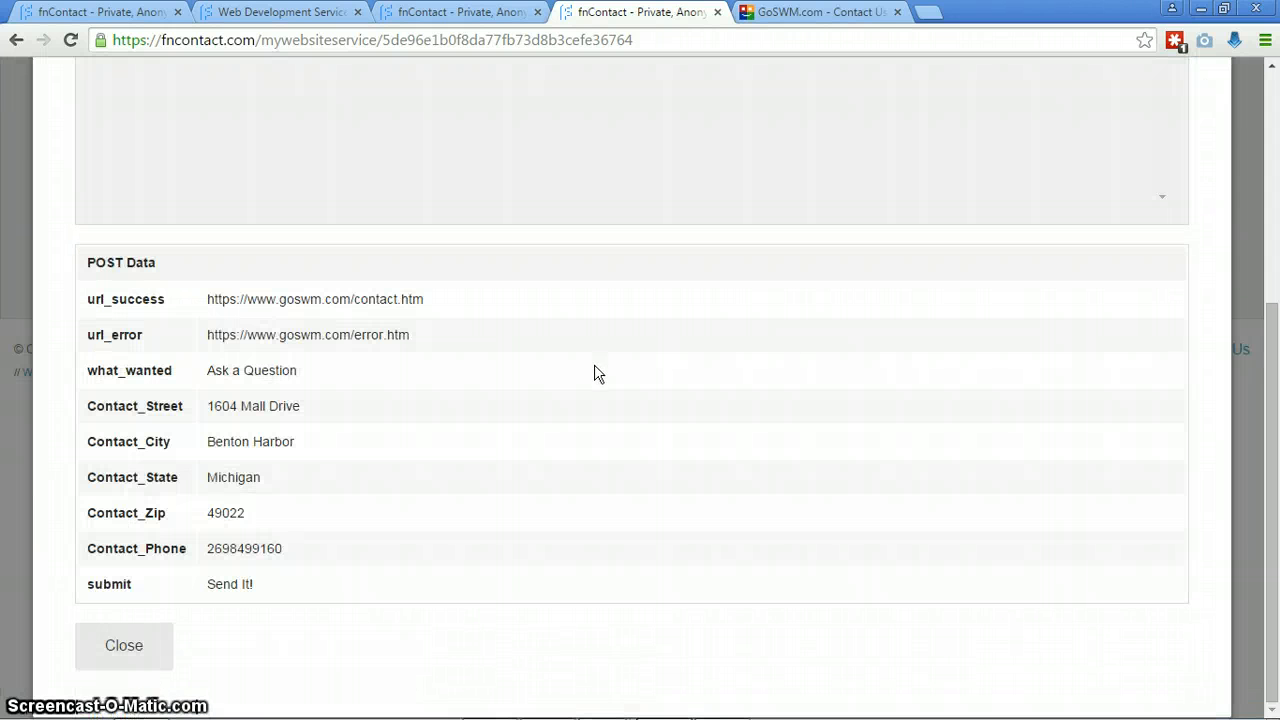
click(170, 650)
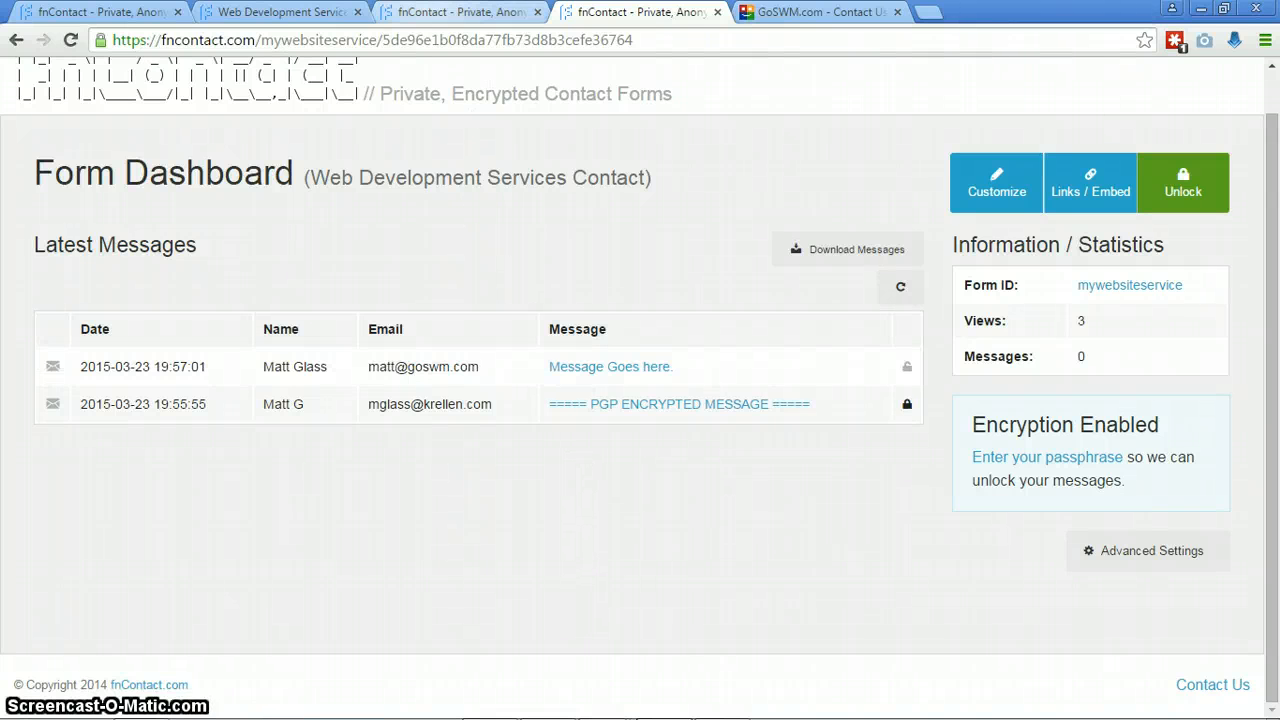
click(443, 14)
Reload the Web Development Services form at fncontact.com/mywebsiteservice so its fields are blank.
click(280, 12)
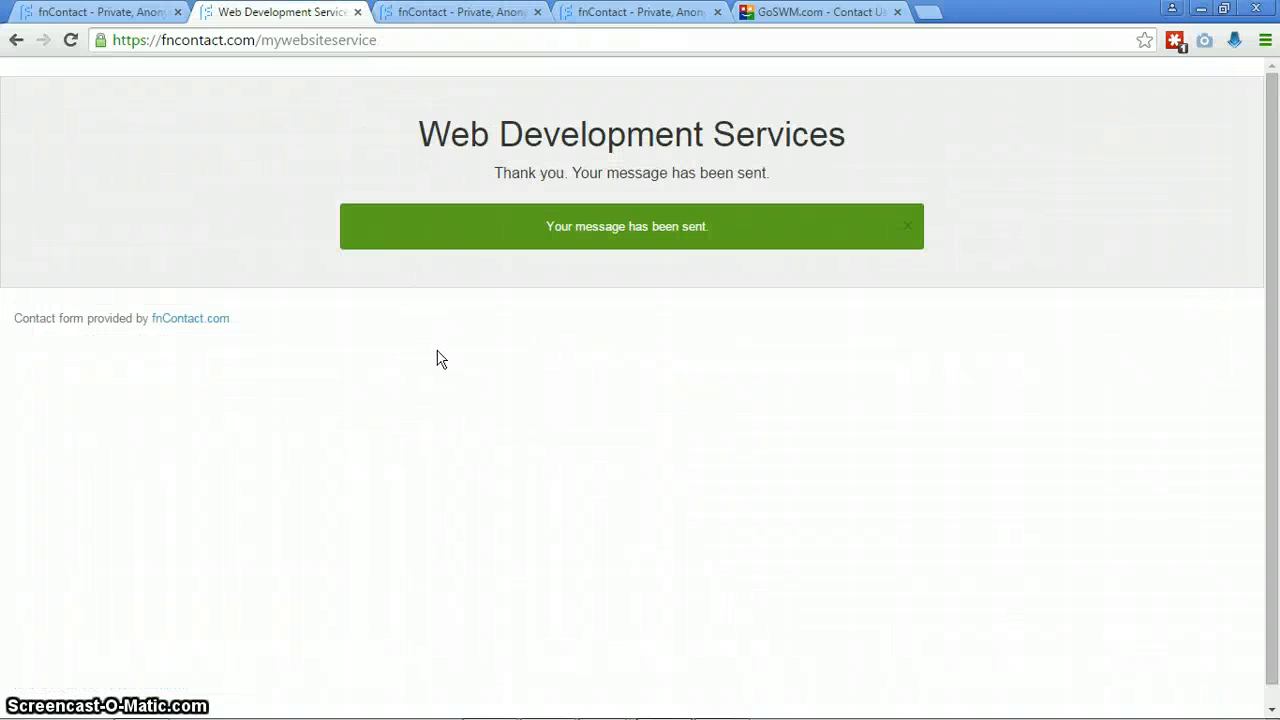
click(15, 44)
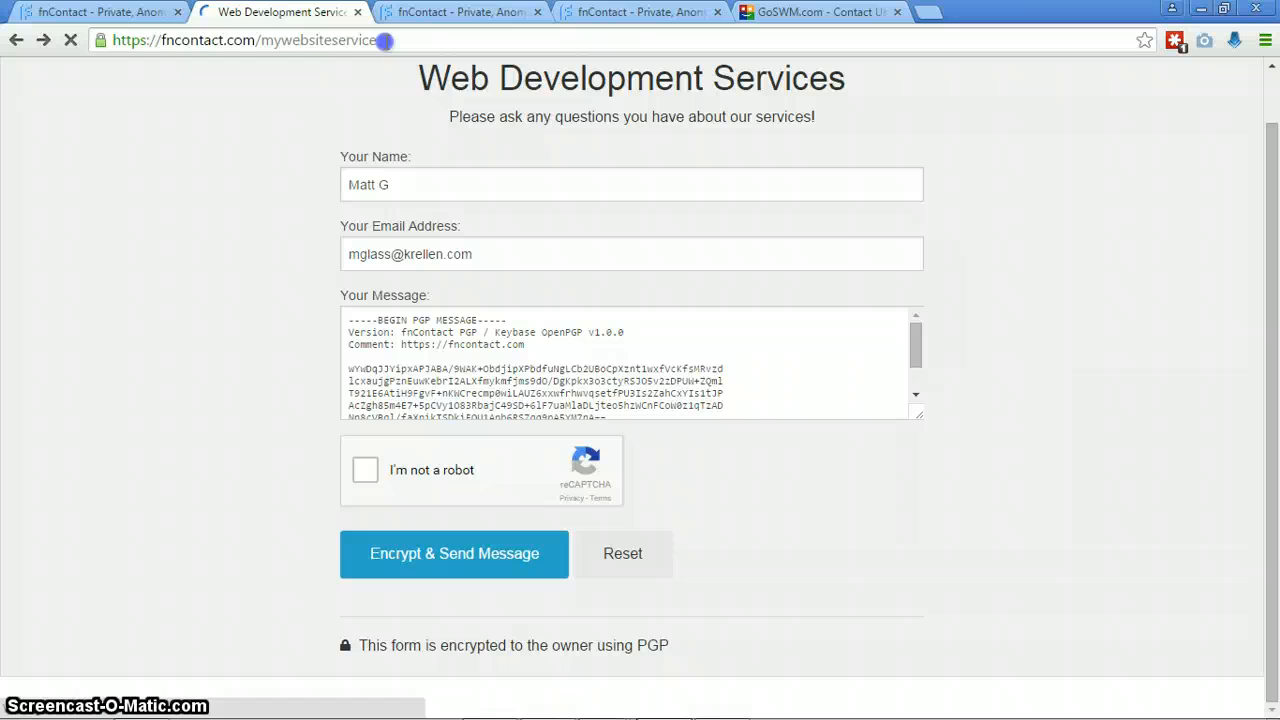
click(380, 40)
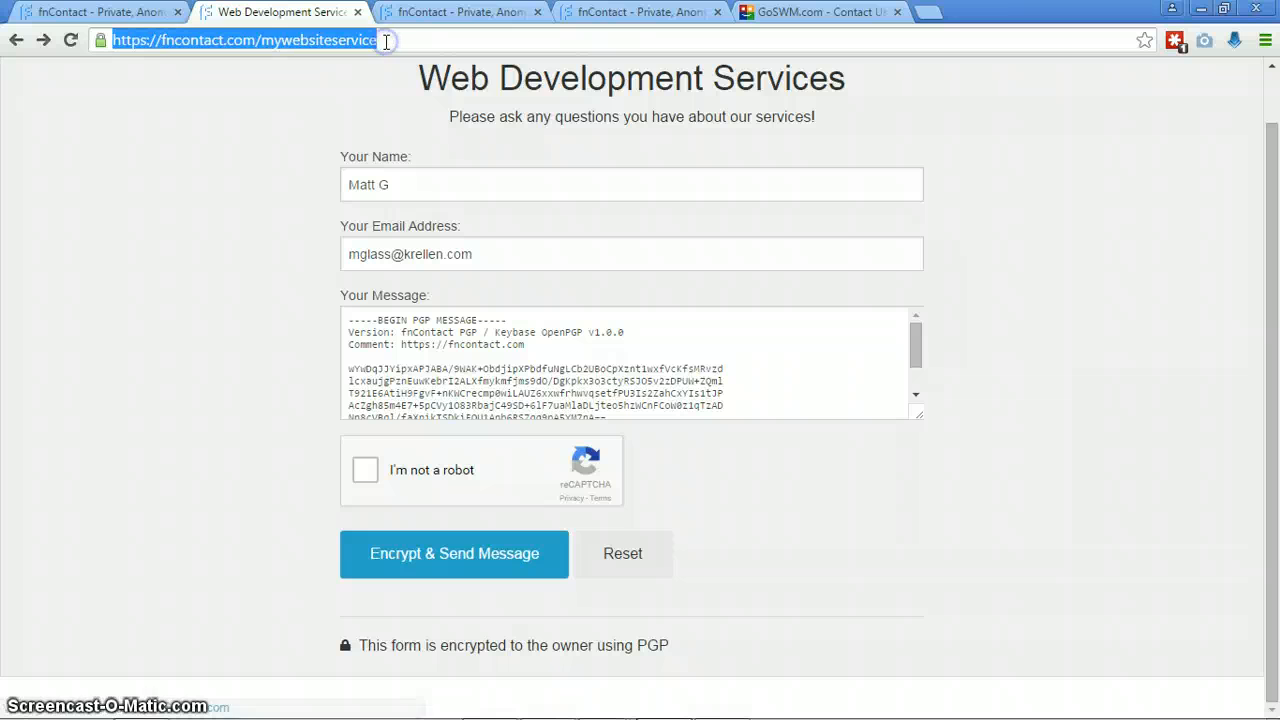
key(Return)
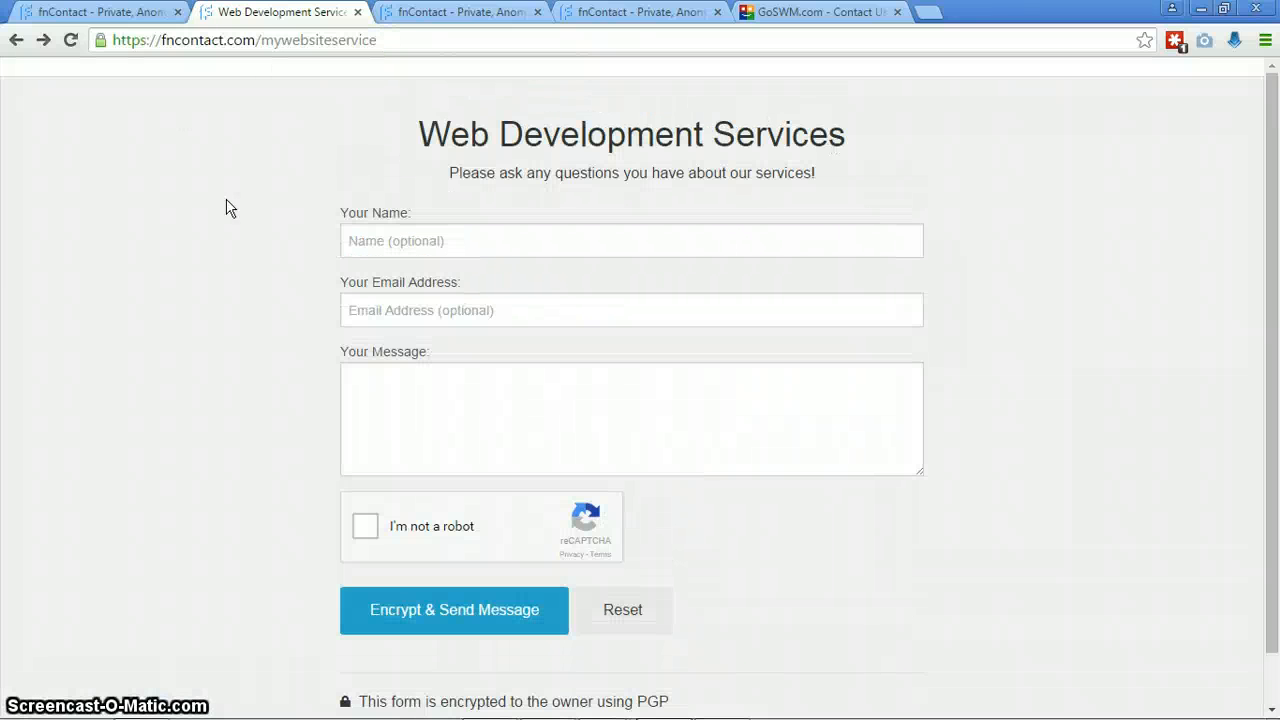
click(295, 39)
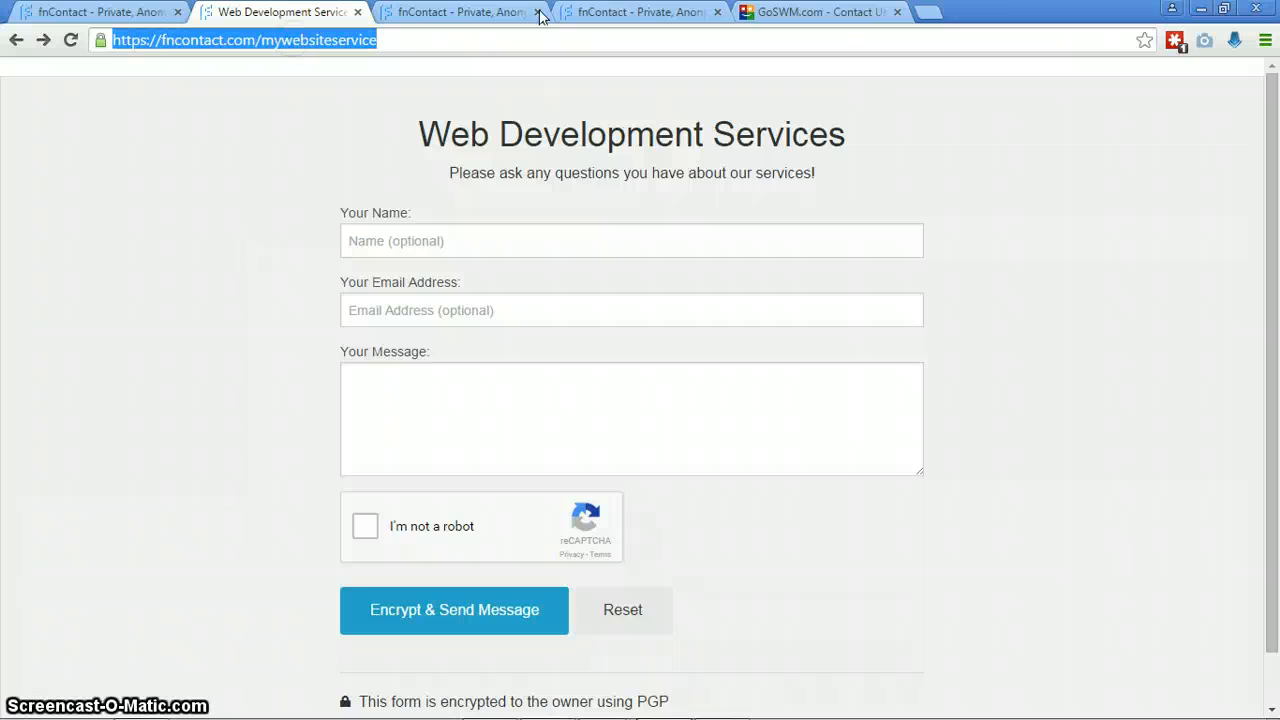